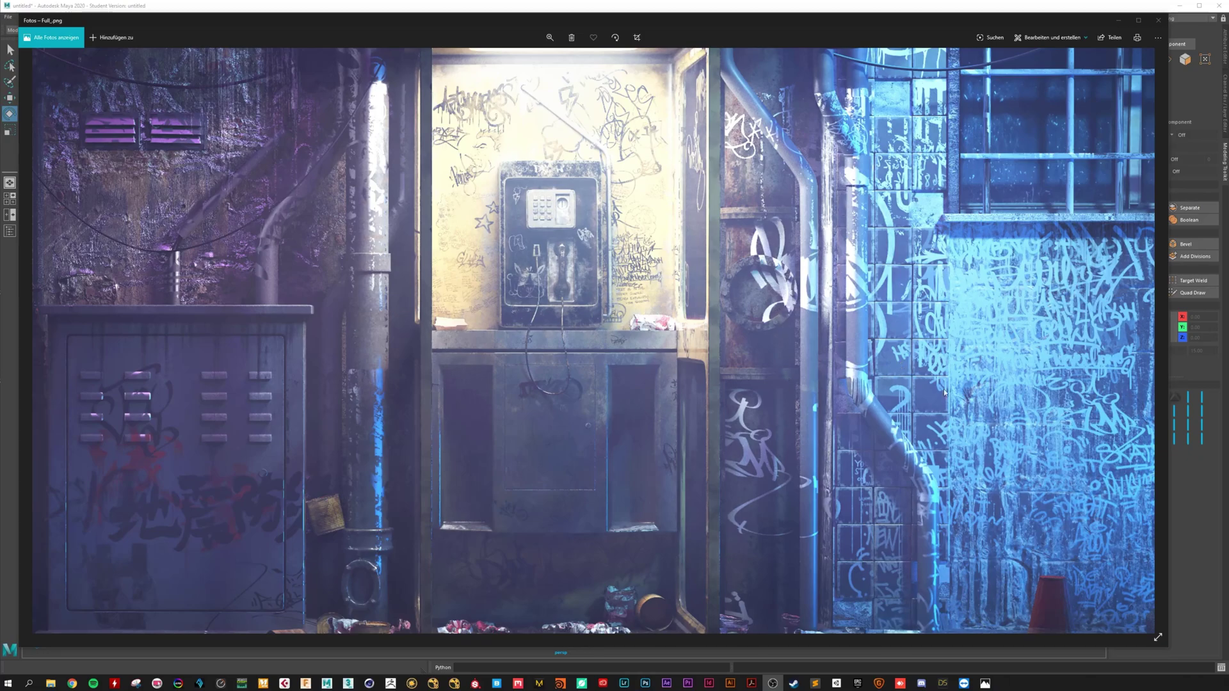
# Put away the reference image, create a polygon plane at the origin and scale it uniformly to about 37.4
pyautogui.click(1119, 21)
pyautogui.keyDown('alt'); pyautogui.moveTo(597, 360); pyautogui.dragTo(595, 335); pyautogui.keyUp('alt')
pyautogui.keyDown('shift'); pyautogui.moveTo(595, 335); pyautogui.dragTo(556, 309, button='right'); pyautogui.keyUp('shift')
pyautogui.press('r')
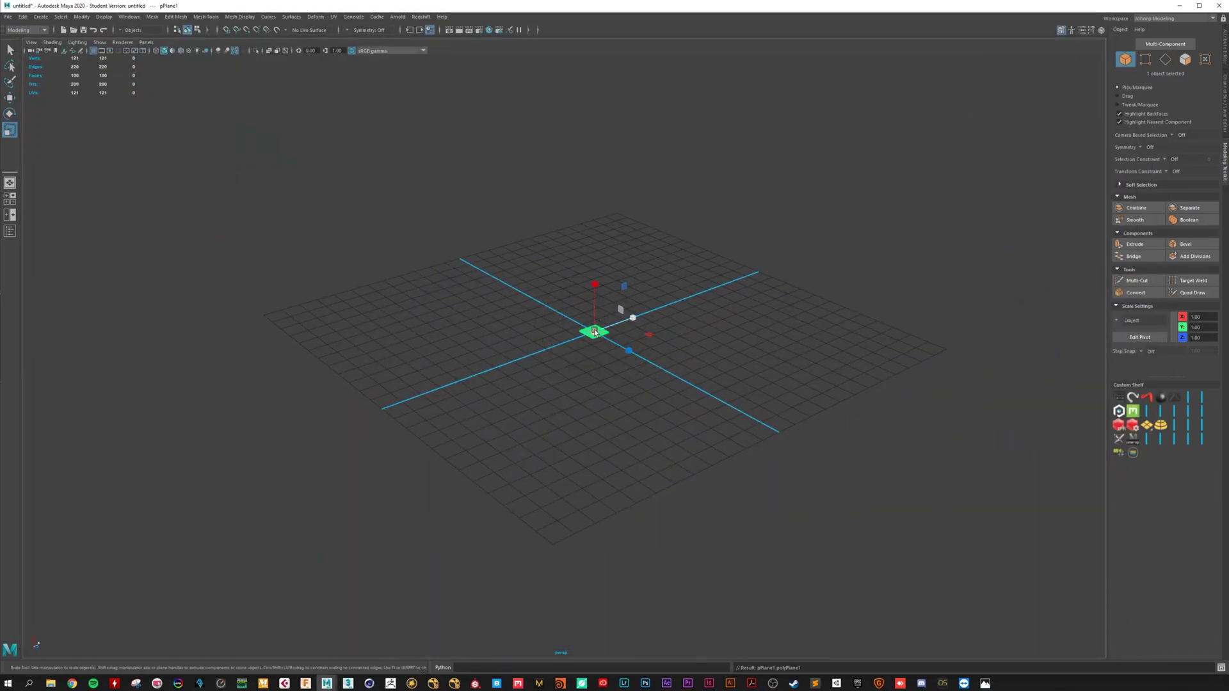
pyautogui.moveTo(595, 332); pyautogui.dragTo(934, 333)
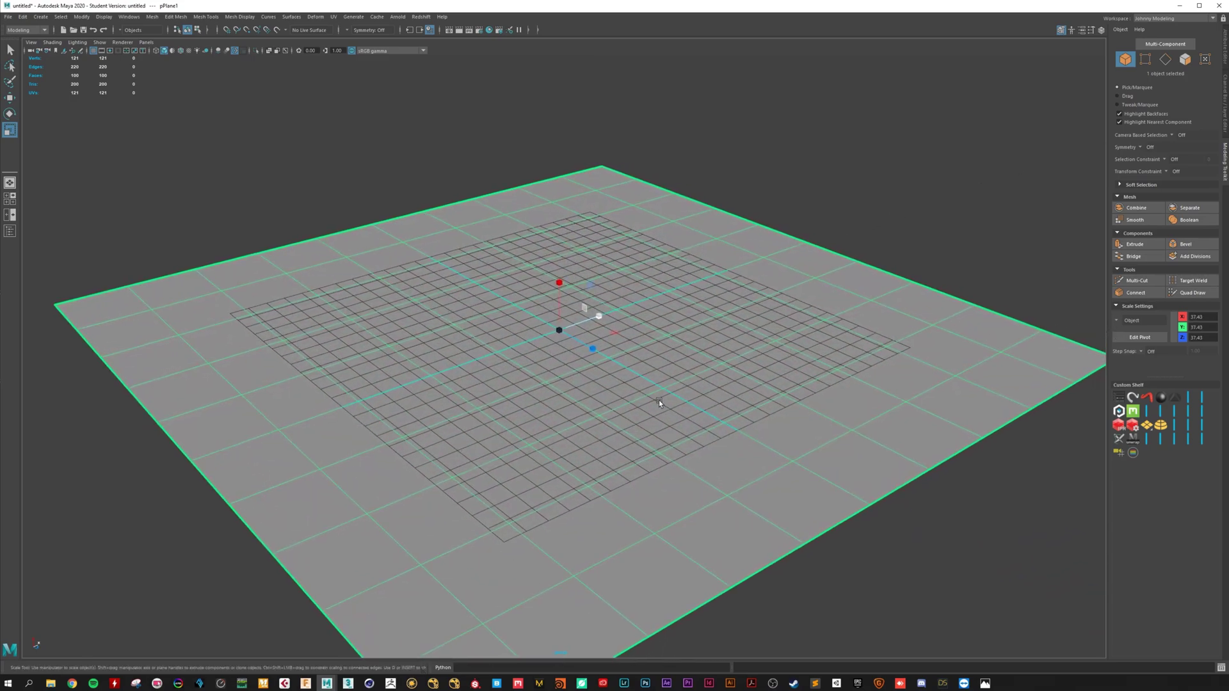
# Rotate the plane 90 degrees about X so that it stands upright as a wall
pyautogui.press('e')
pyautogui.moveTo(576, 298); pyautogui.dragTo(662, 366)
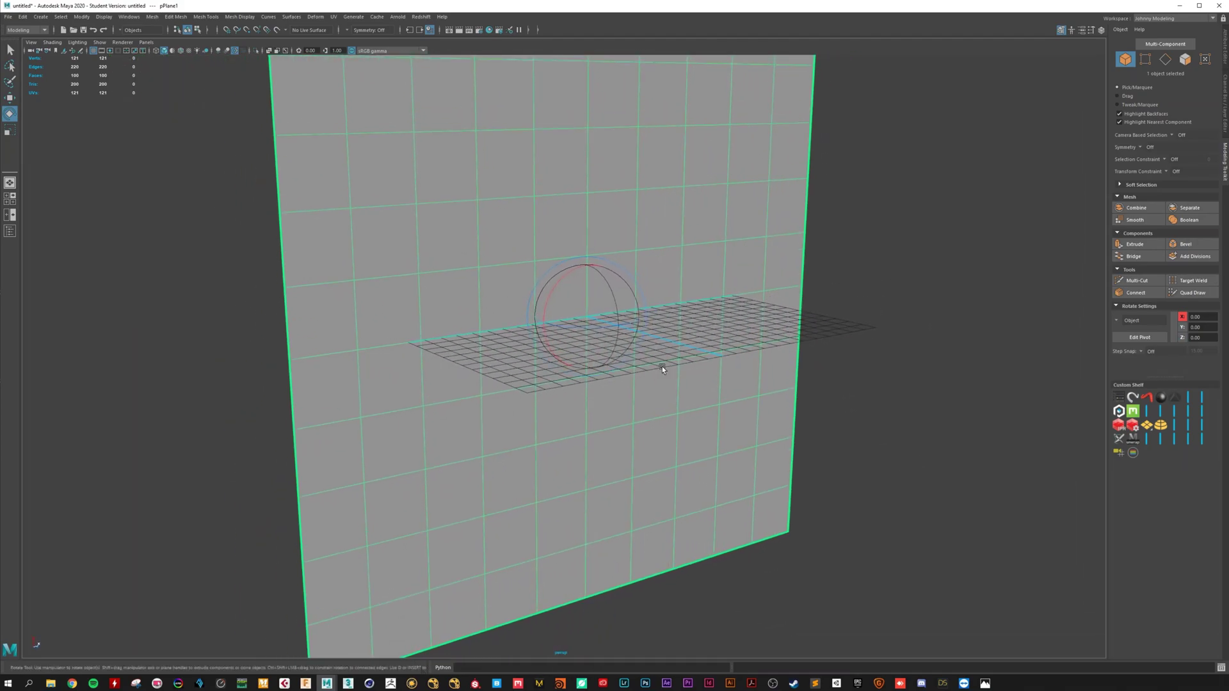
pyautogui.keyDown('alt'); pyautogui.moveTo(662, 366); pyautogui.dragTo(627, 390, button='middle'); pyautogui.keyUp('alt')
# Create a camera and move it along Z well in front of the wall
pyautogui.click(857, 435)
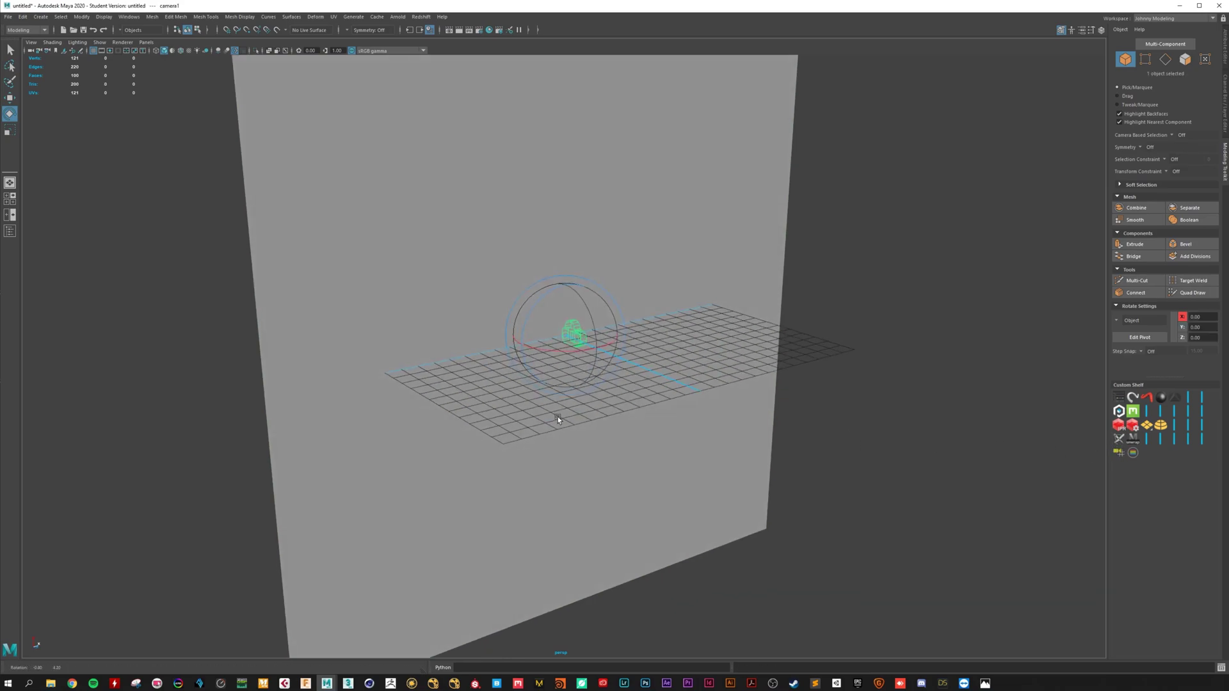
pyautogui.press('w')
pyautogui.moveTo(589, 343); pyautogui.dragTo(736, 436)
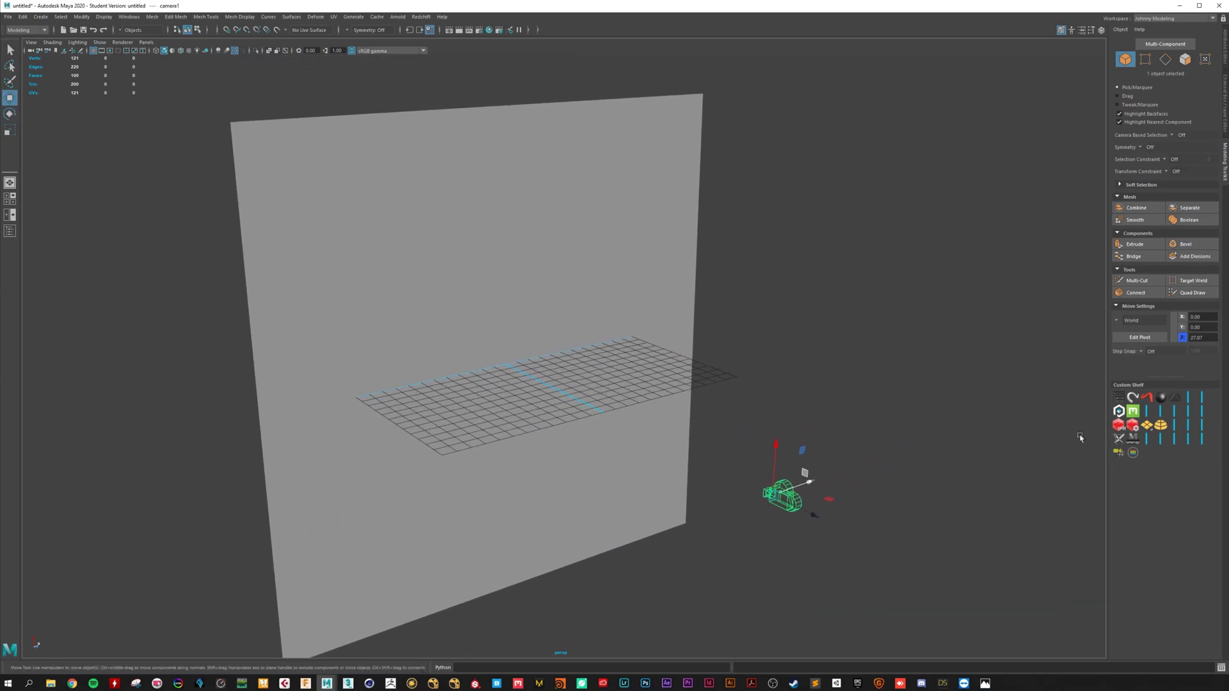
# Check that the render settings use Redshift and add a Redshift dome light to the scene
pyautogui.click(1133, 427)
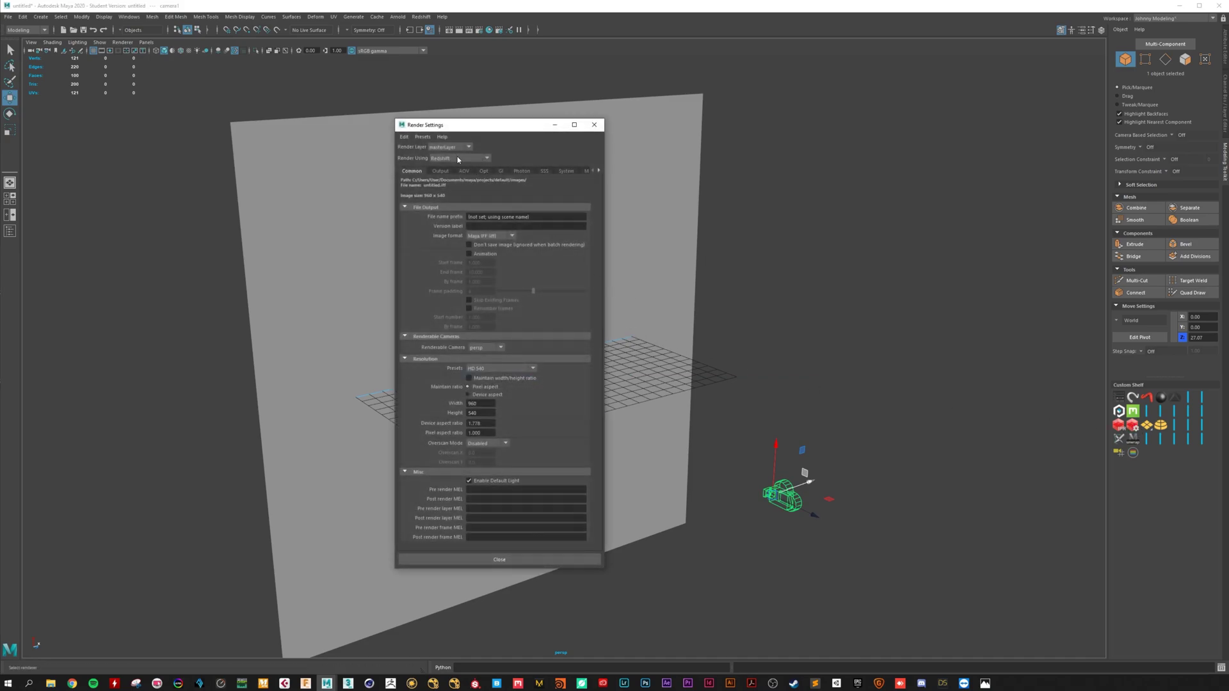
pyautogui.click(594, 125)
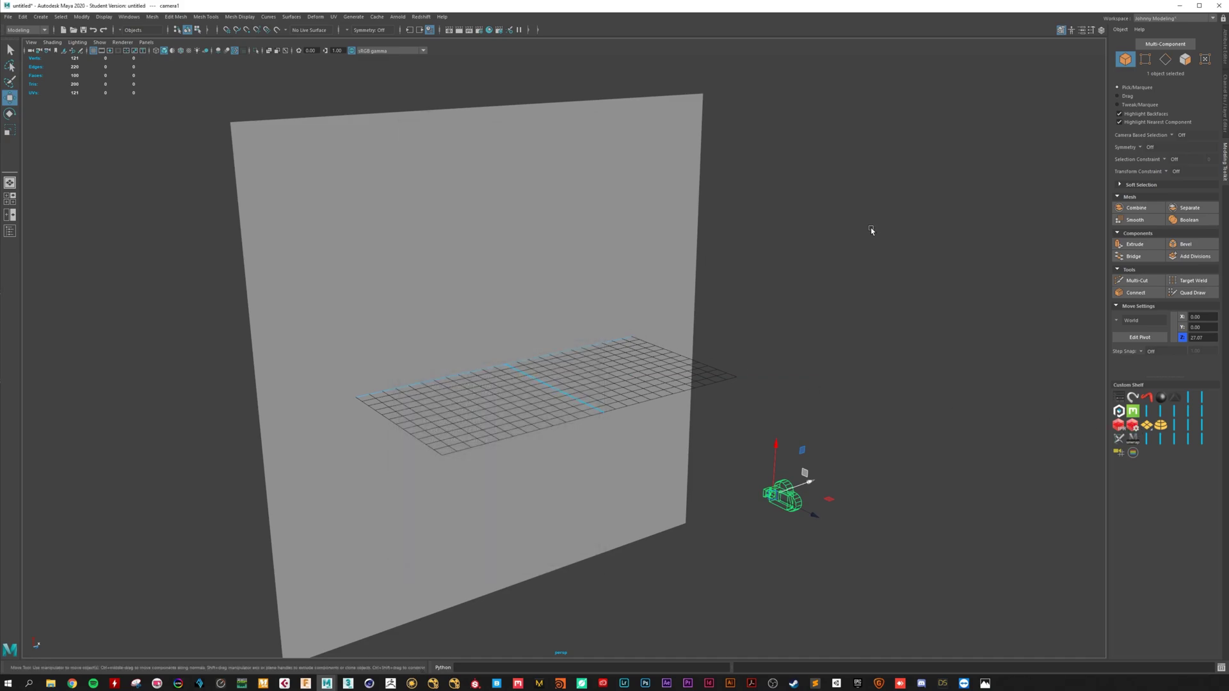
pyautogui.click(1162, 426)
# Assign a new Redshift Material to the wall plane
pyautogui.click(487, 458)
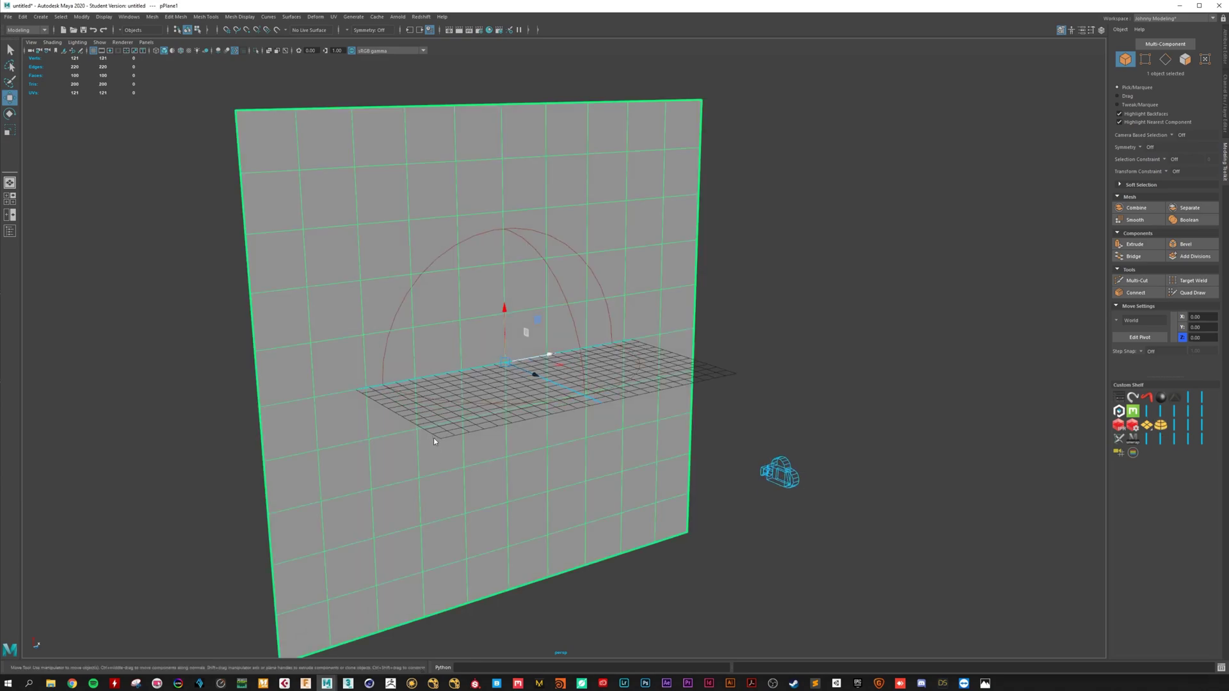
pyautogui.moveTo(433, 438); pyautogui.dragTo(432, 661, button='right')
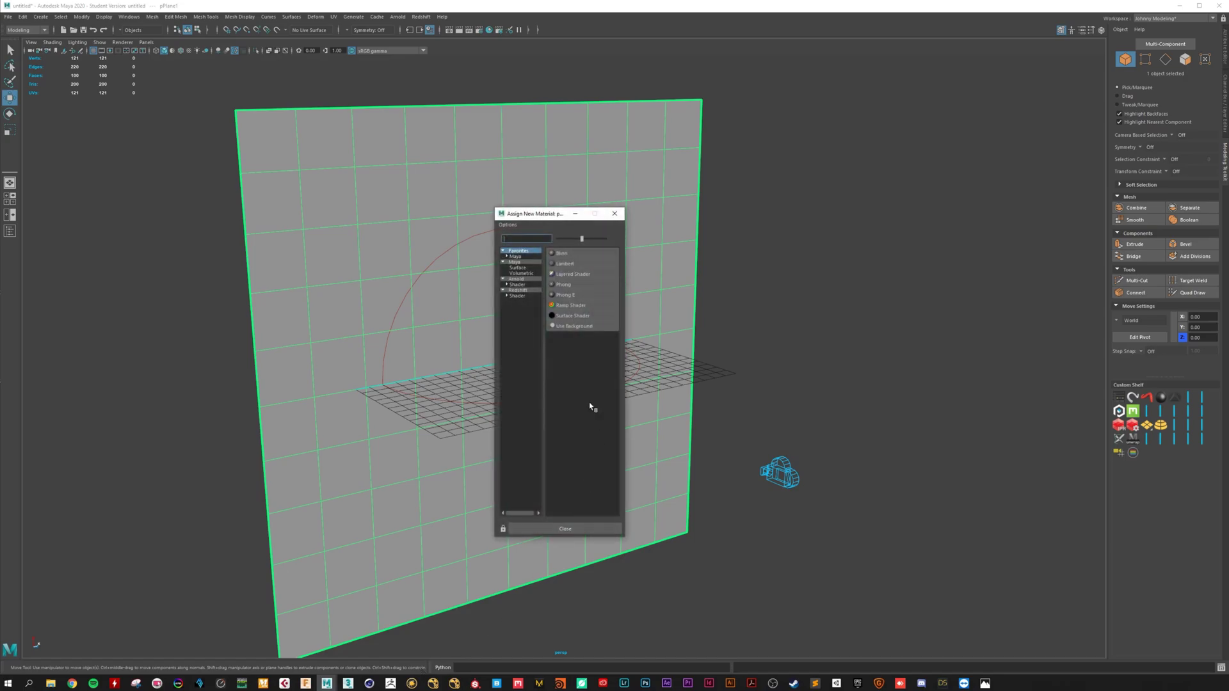
pyautogui.click(519, 291)
pyautogui.click(575, 294)
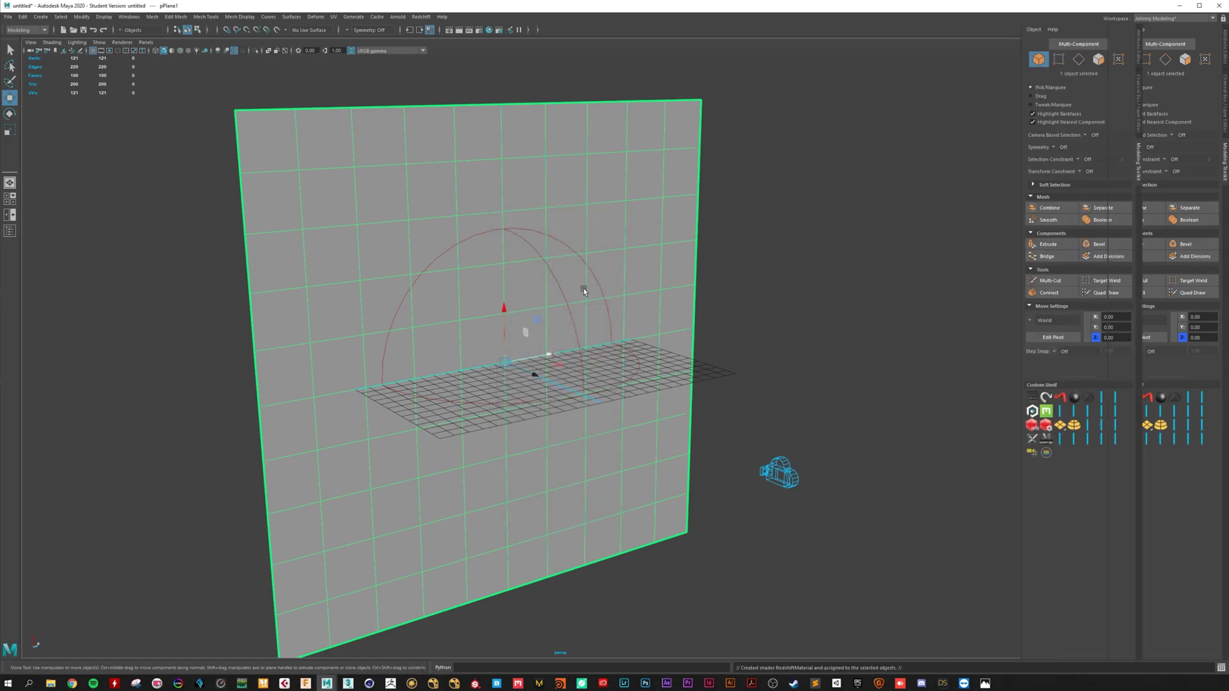
# Bring up the Hypershade and graph the network of rsMaterial1
pyautogui.click(480, 29)
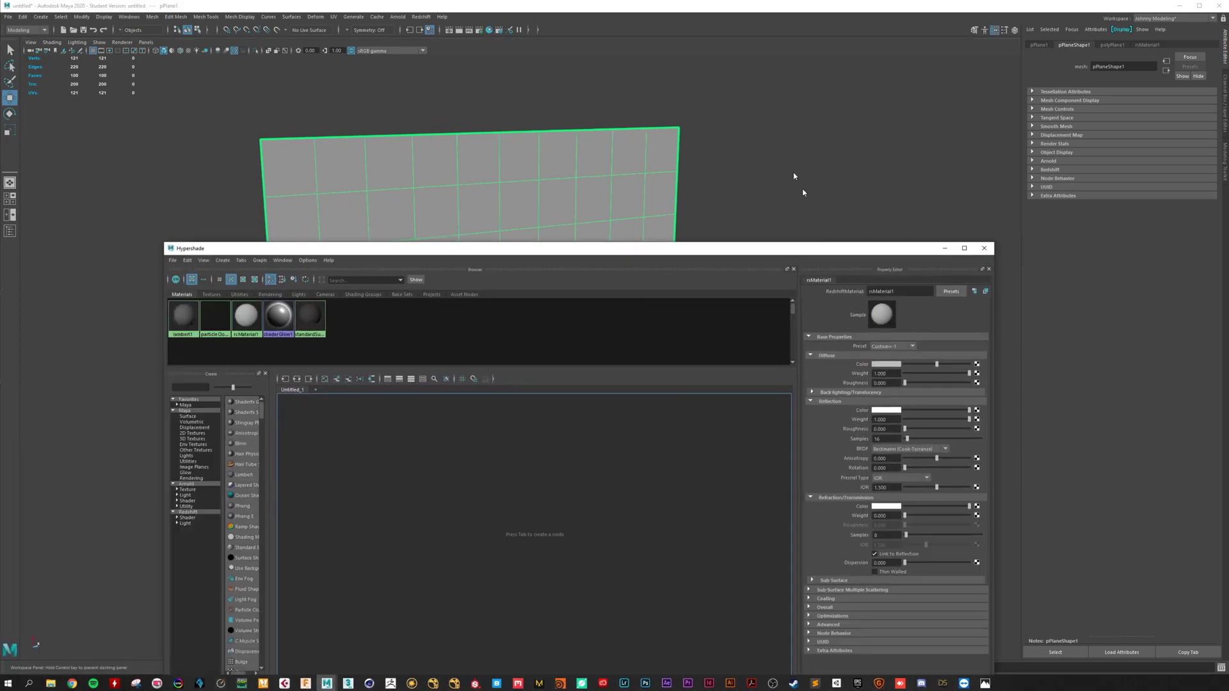
pyautogui.moveTo(812, 247); pyautogui.dragTo(730, 110)
pyautogui.moveTo(164, 181); pyautogui.dragTo(175, 211, button='right')
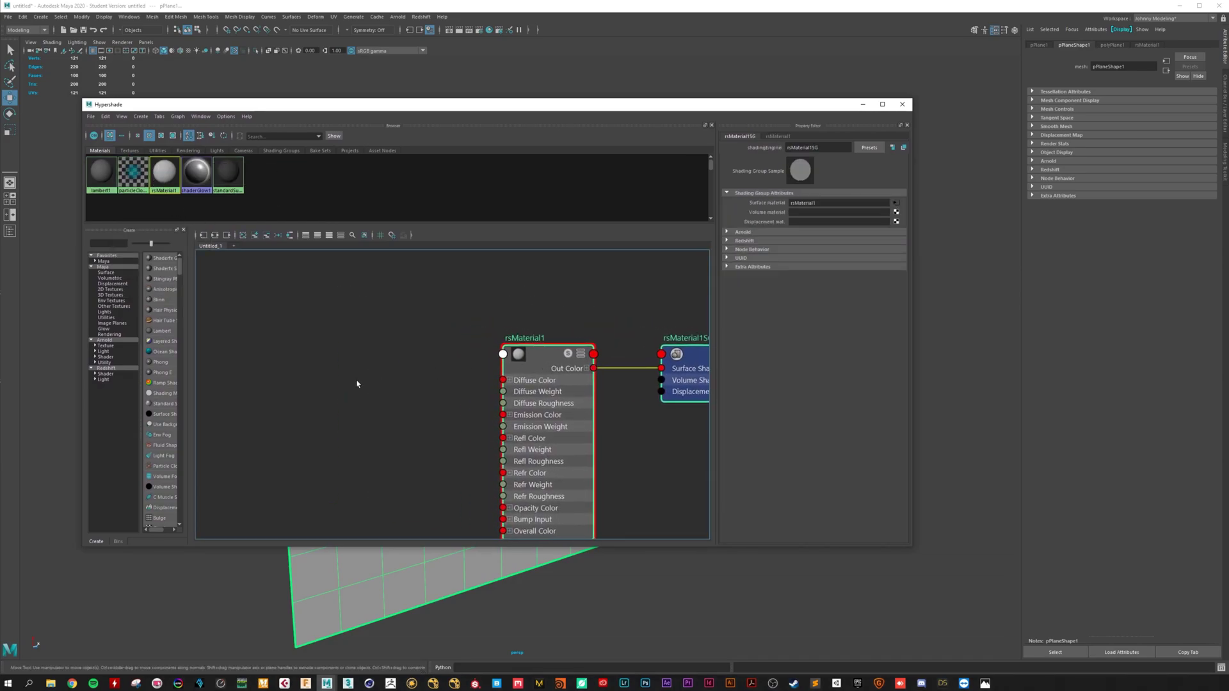
# Add a Redshift WireFrame node and connect its Out Color to the Diffuse Color of rsMaterial1
pyautogui.click(354, 386)
pyautogui.press('Tab')
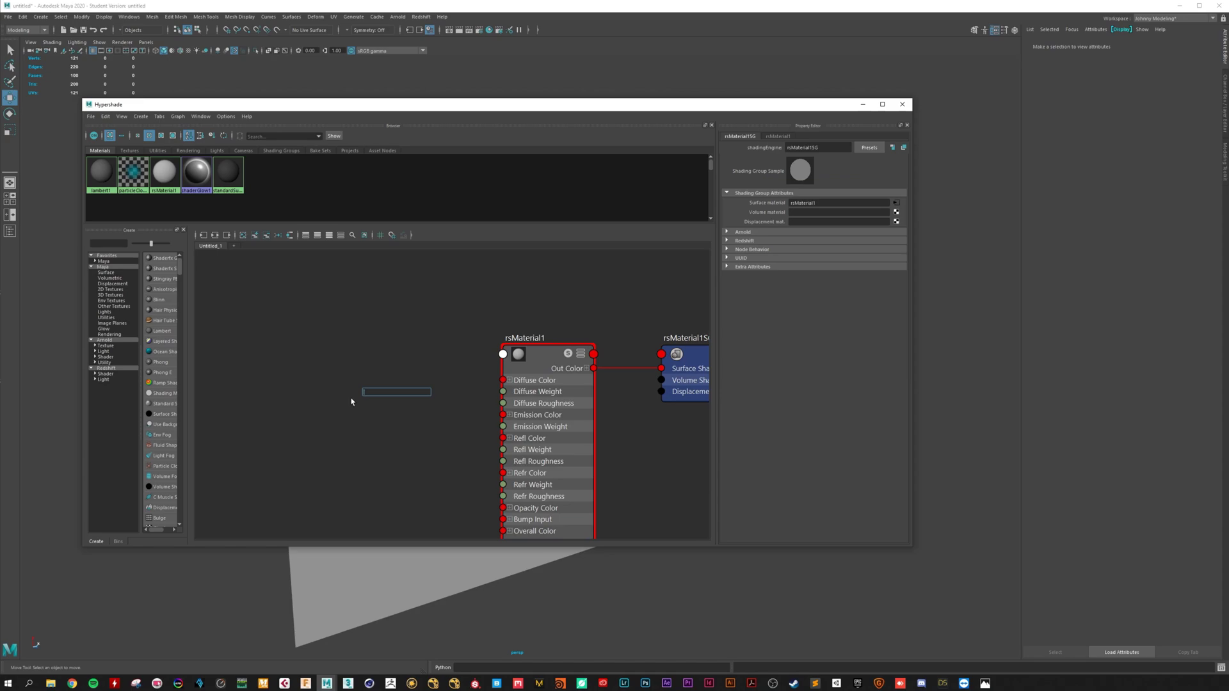
pyautogui.write('wire')
pyautogui.click(413, 399)
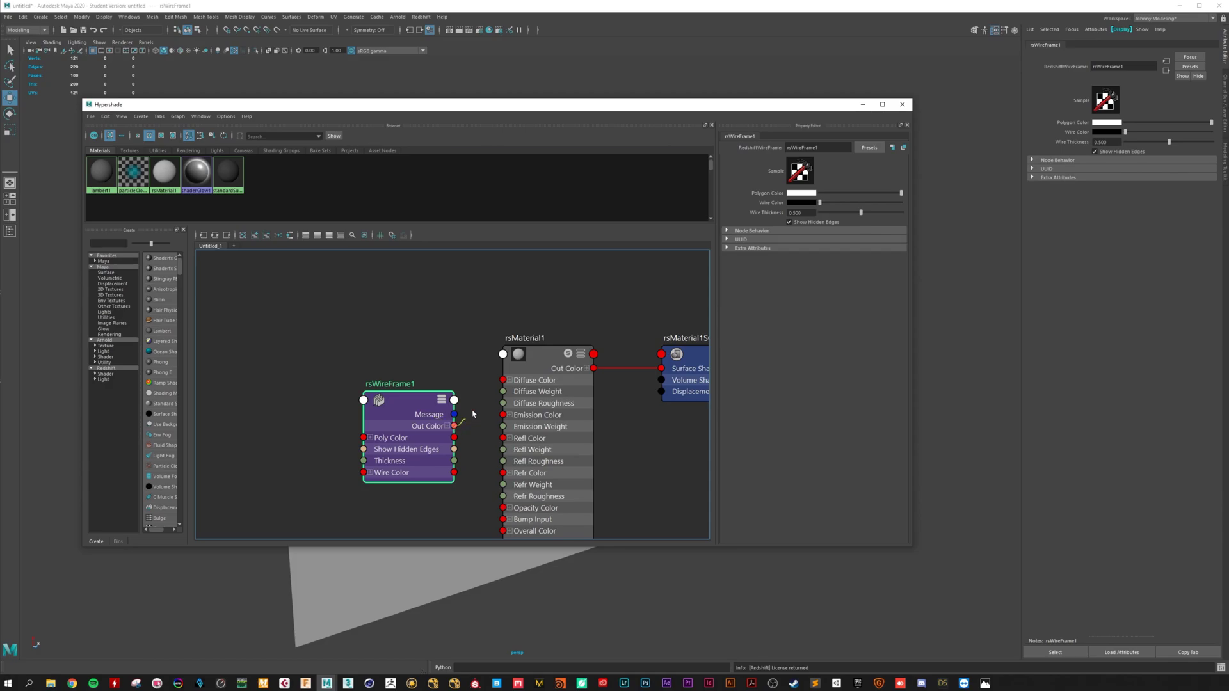
pyautogui.moveTo(473, 414); pyautogui.dragTo(503, 380)
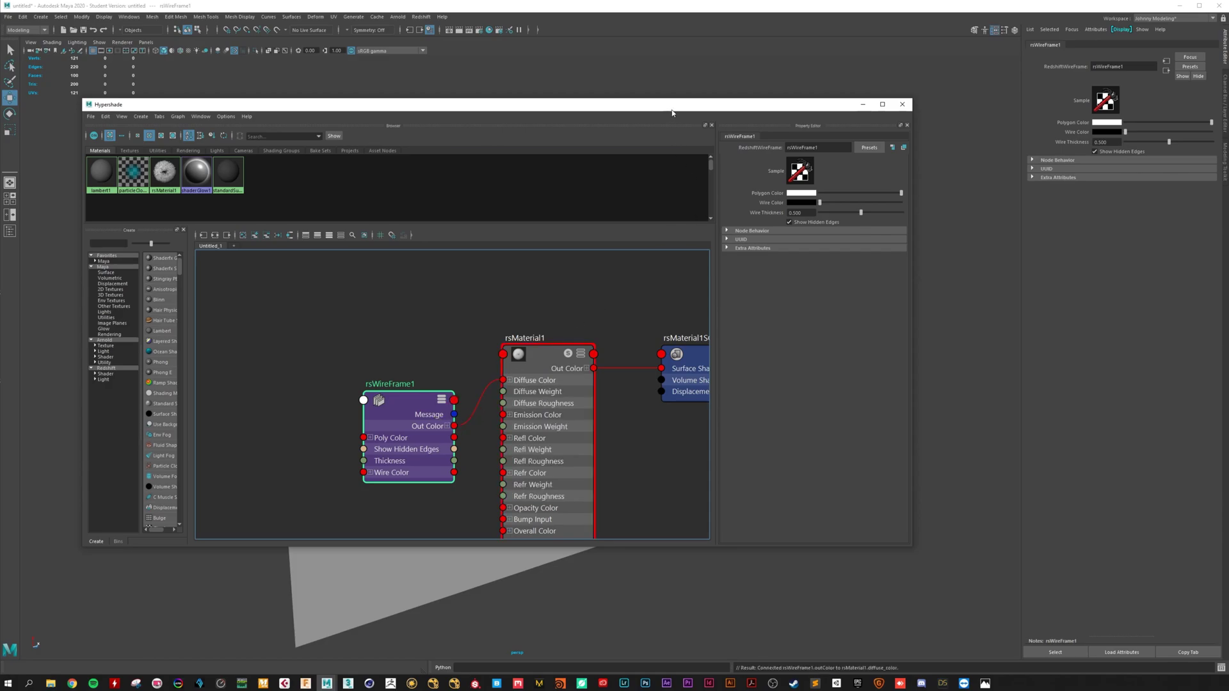
# Start a Redshift Render View preview through camera1 and enlarge its window to show the whole frame
pyautogui.moveTo(672, 109); pyautogui.dragTo(622, 572)
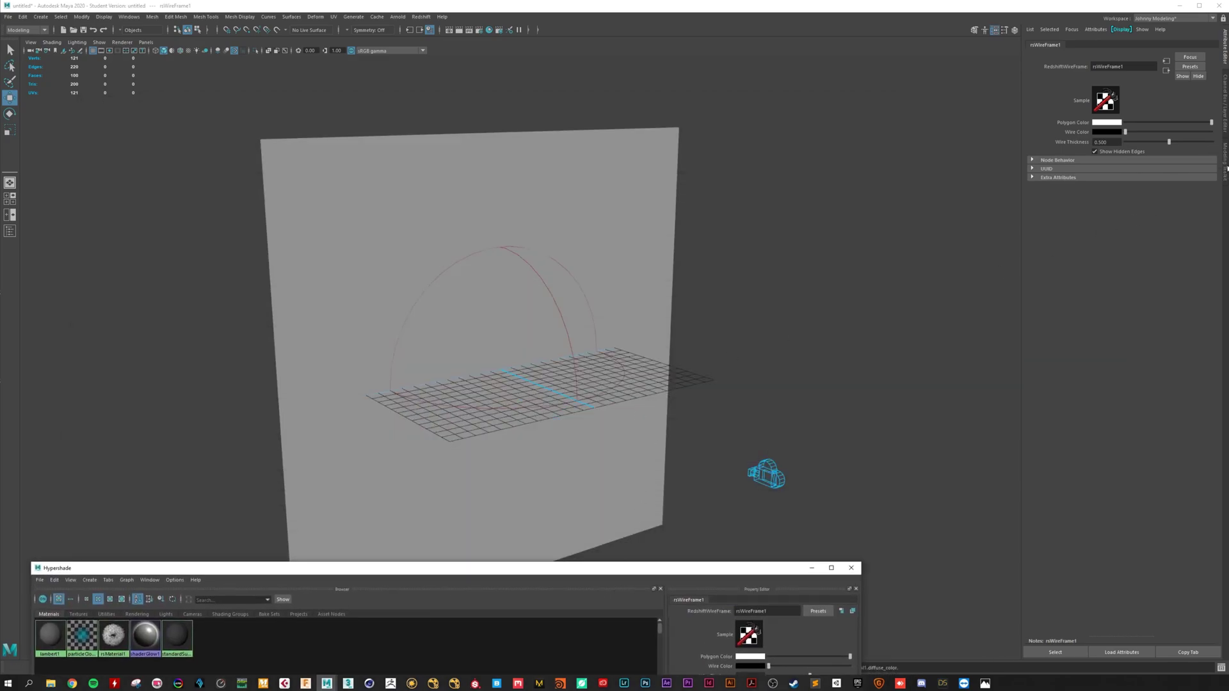
pyautogui.click(1225, 169)
pyautogui.click(1119, 425)
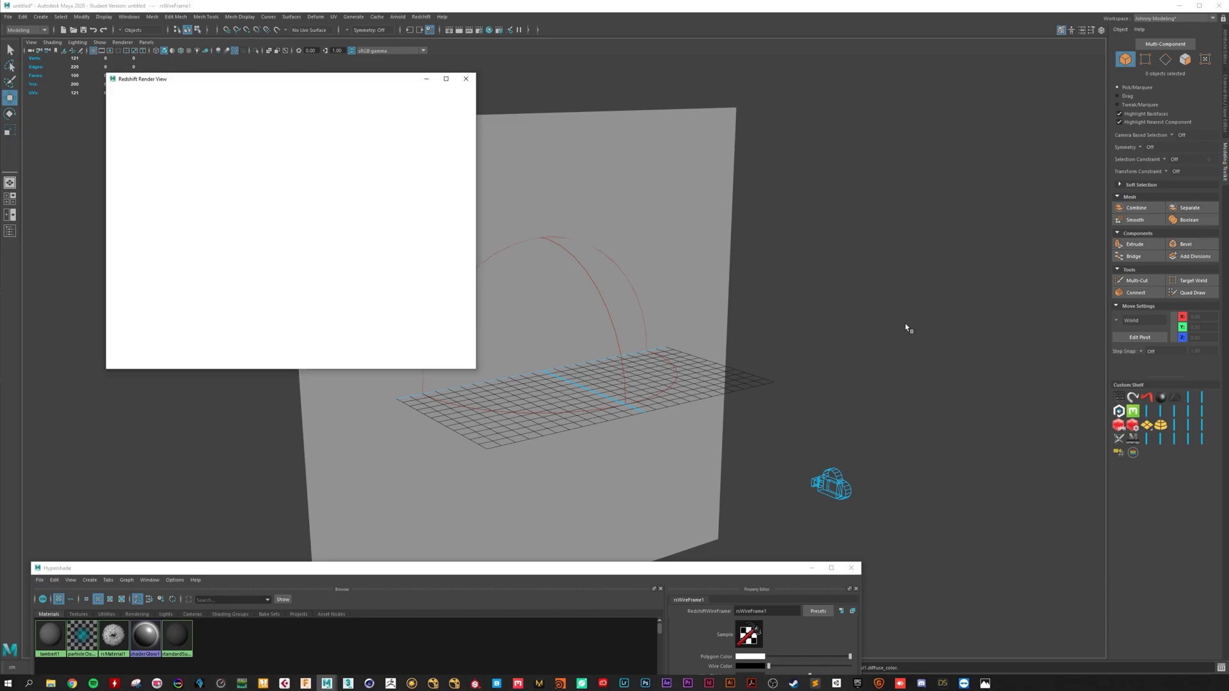
pyautogui.click(301, 103)
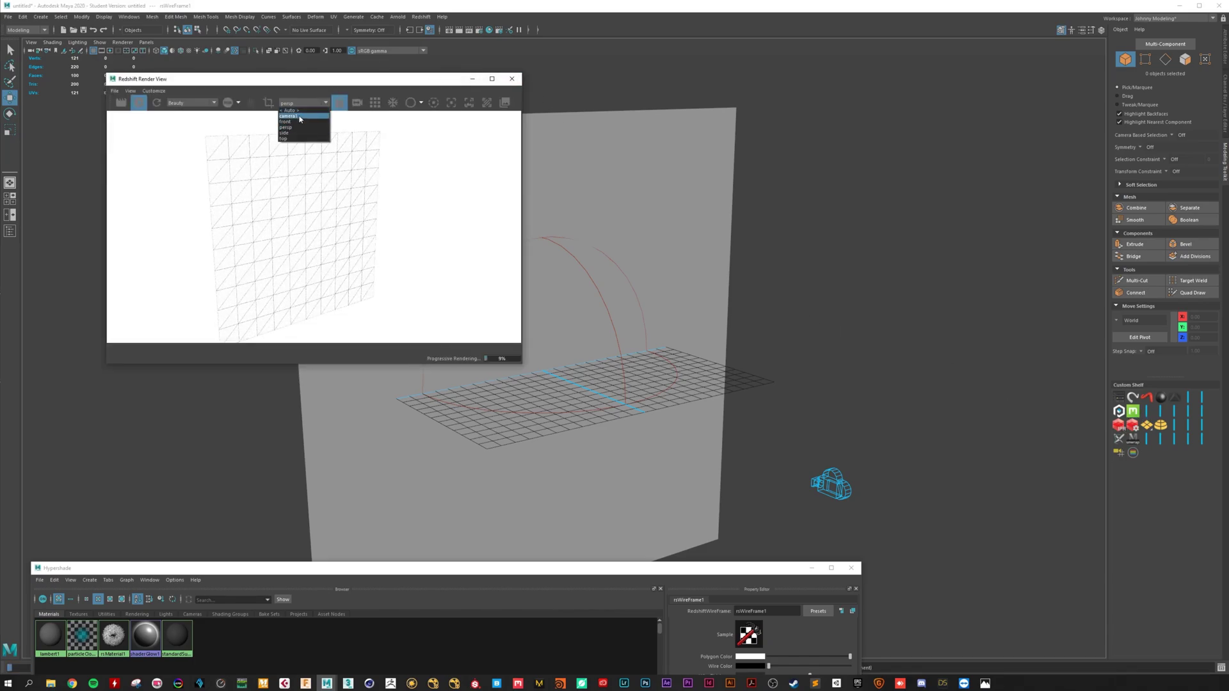
pyautogui.click(300, 117)
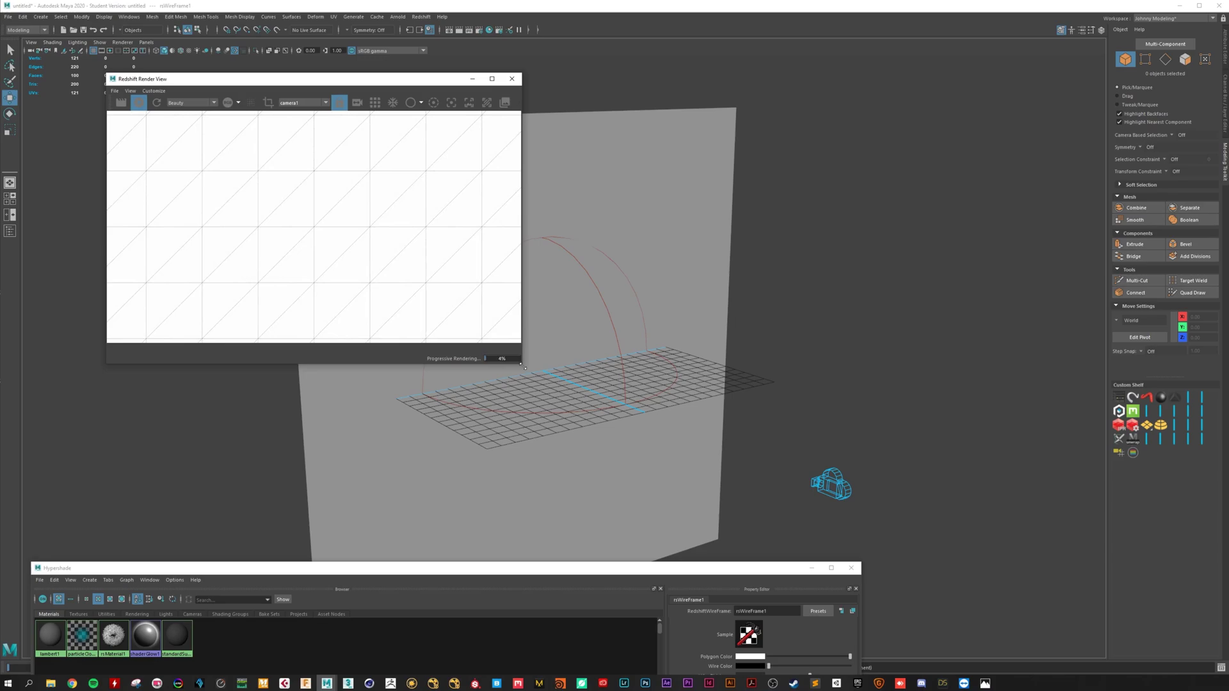
pyautogui.moveTo(521, 365); pyautogui.dragTo(608, 432)
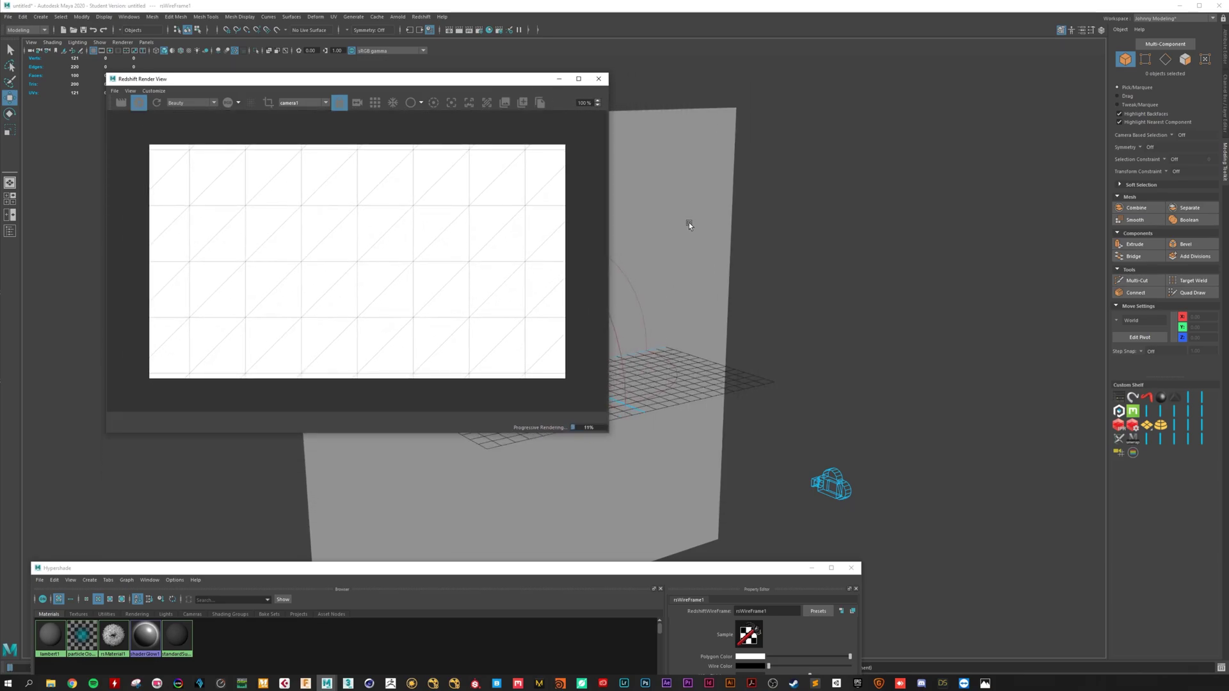
# Set the wall plane's subdivisions to 20 in width and 20 in height
pyautogui.click(688, 224)
pyautogui.click(1224, 105)
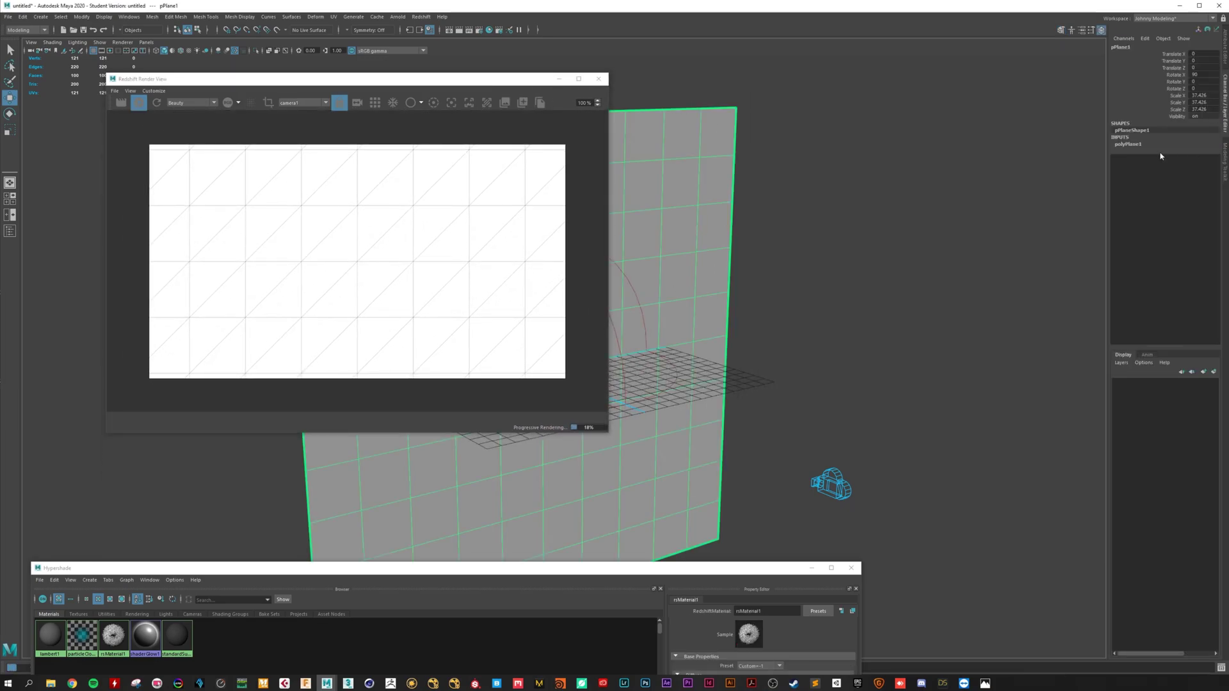
pyautogui.click(1128, 144)
pyautogui.click(1194, 164)
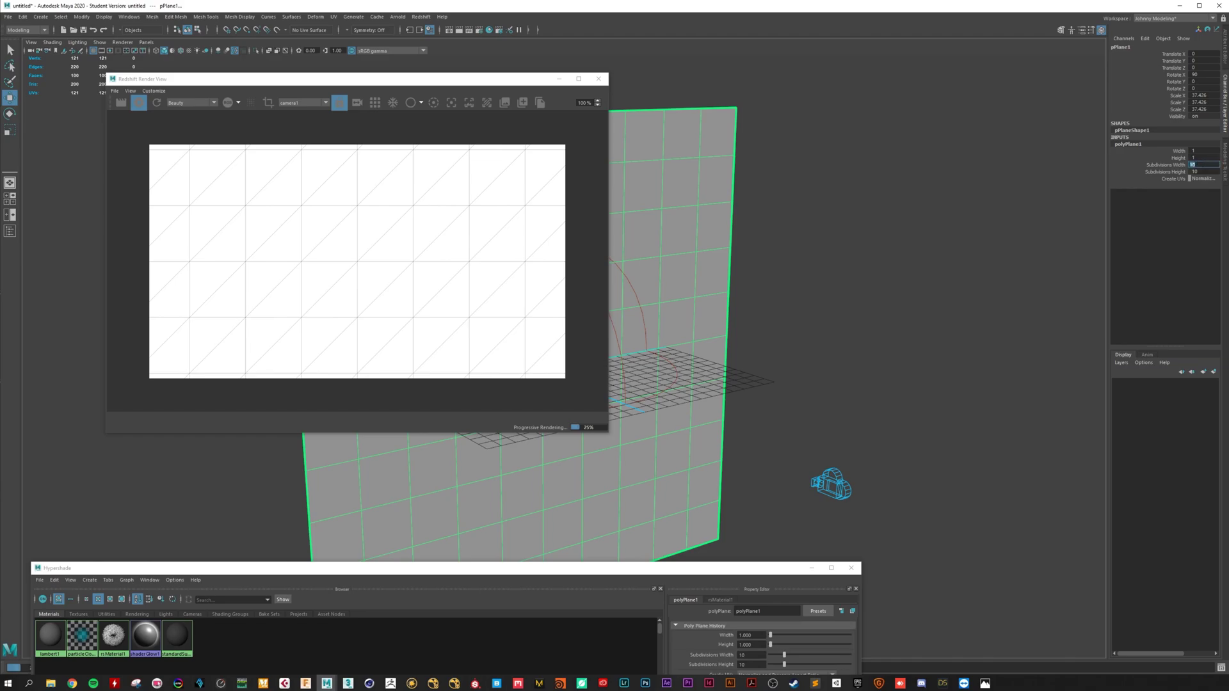
pyautogui.write('20')
pyautogui.press('Tab')
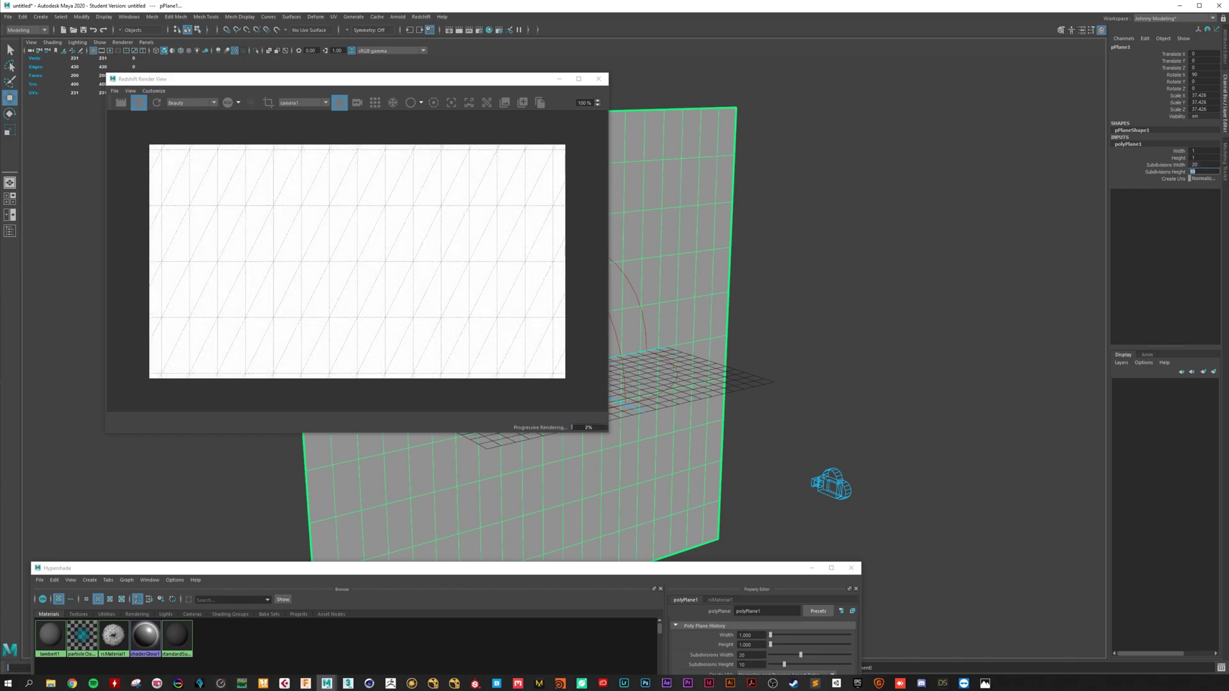
pyautogui.write('20')
pyautogui.press('Return')
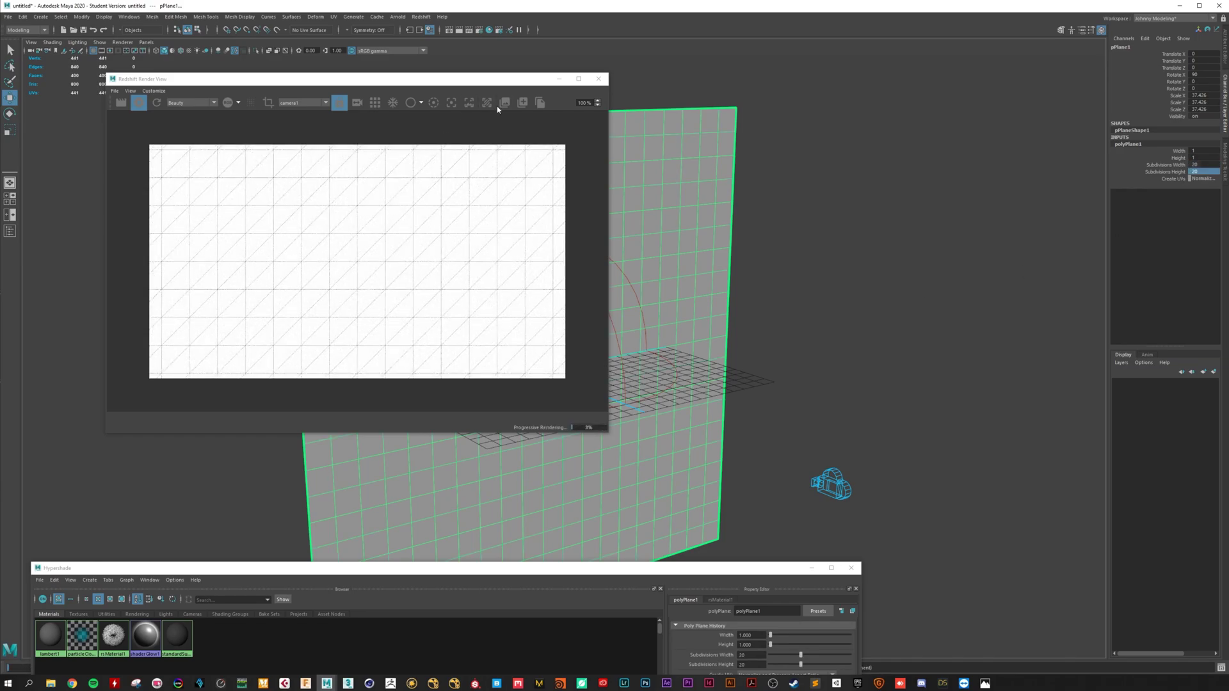
# Extrude two separate single faces on the upper part of the wall toward the camera as the eyes of a smiley
pyautogui.moveTo(488, 86); pyautogui.dragTo(411, 124)
pyautogui.press('f')
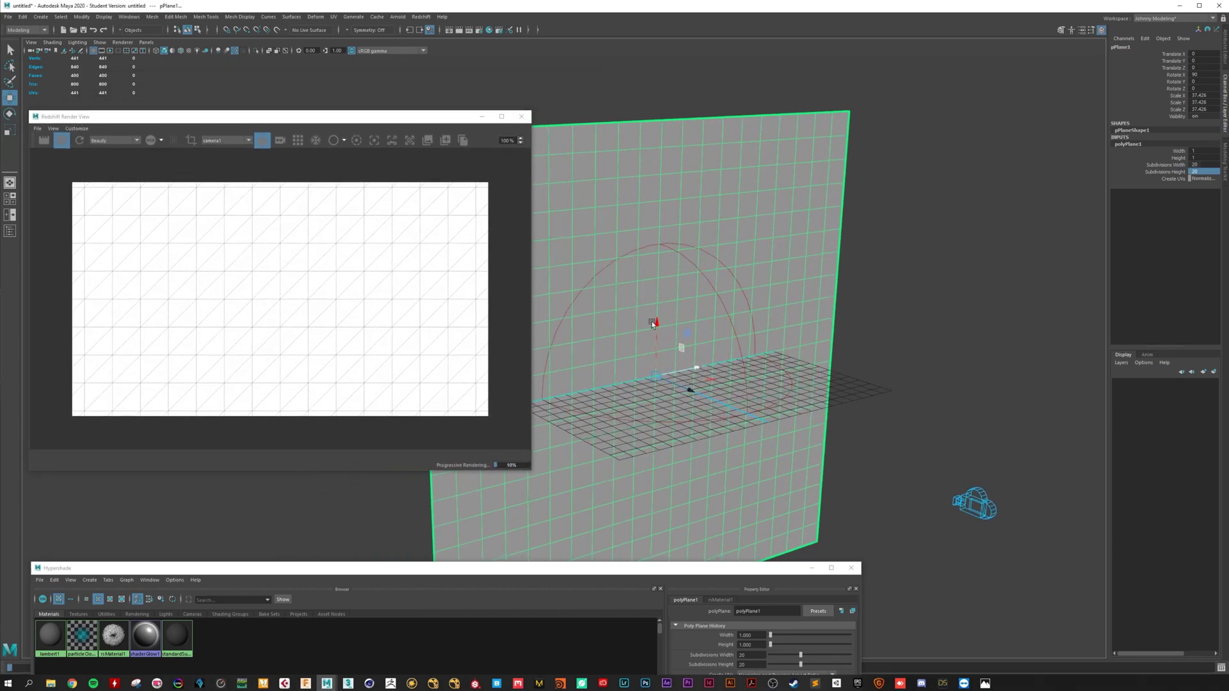
pyautogui.moveTo(608, 349); pyautogui.dragTo(637, 365, button='right')
pyautogui.click(606, 352)
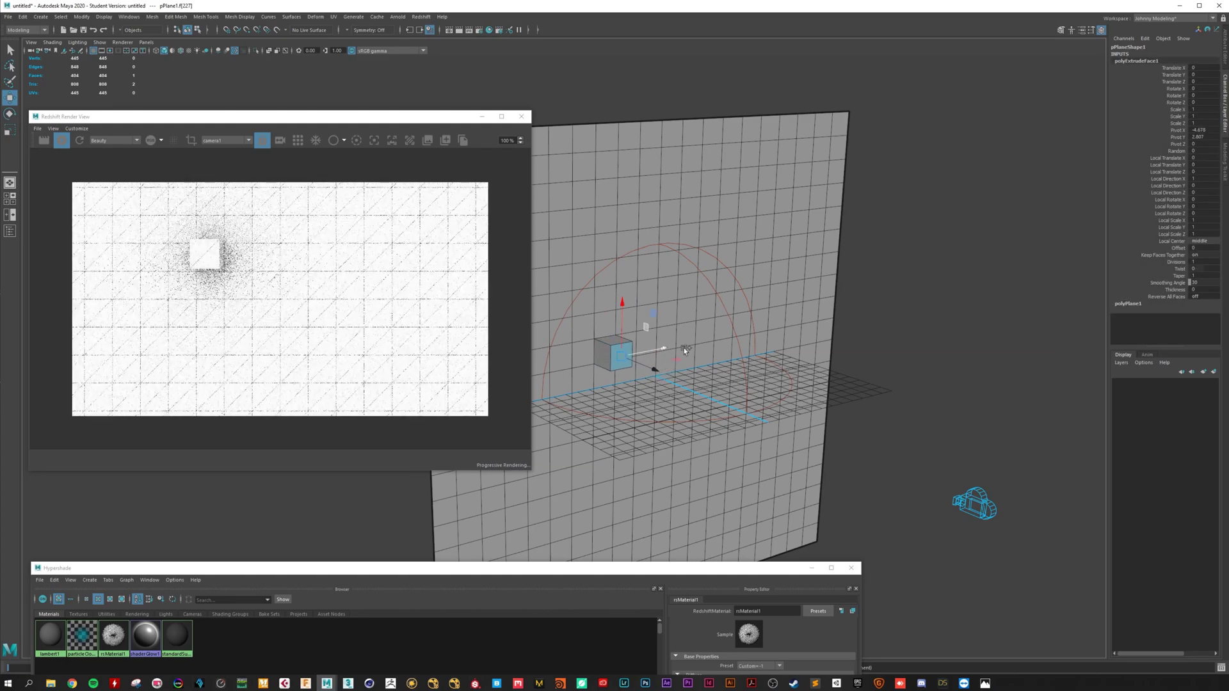
pyautogui.click(707, 329)
pyautogui.keyDown('shift'); pyautogui.moveTo(746, 345); pyautogui.dragTo(746, 345, button='right'); pyautogui.keyUp('shift')
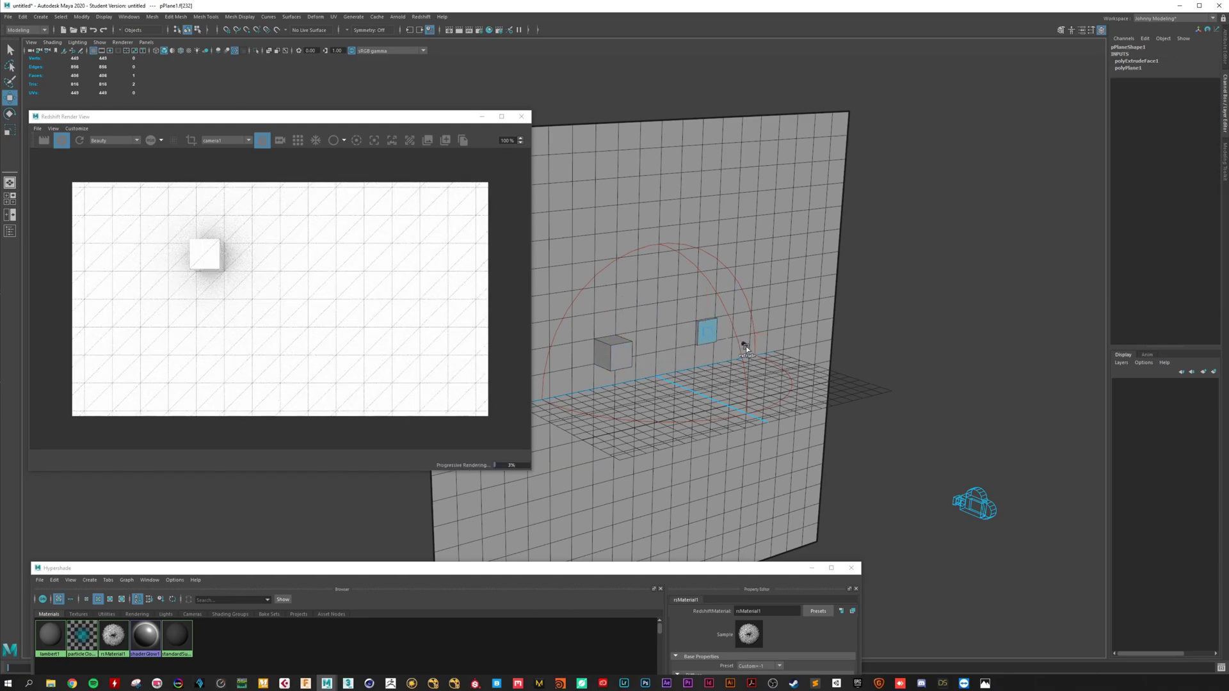
# Extrude two adjacent faces below the eyes and one raised face on either side to form a smiling mouth
pyautogui.click(648, 412)
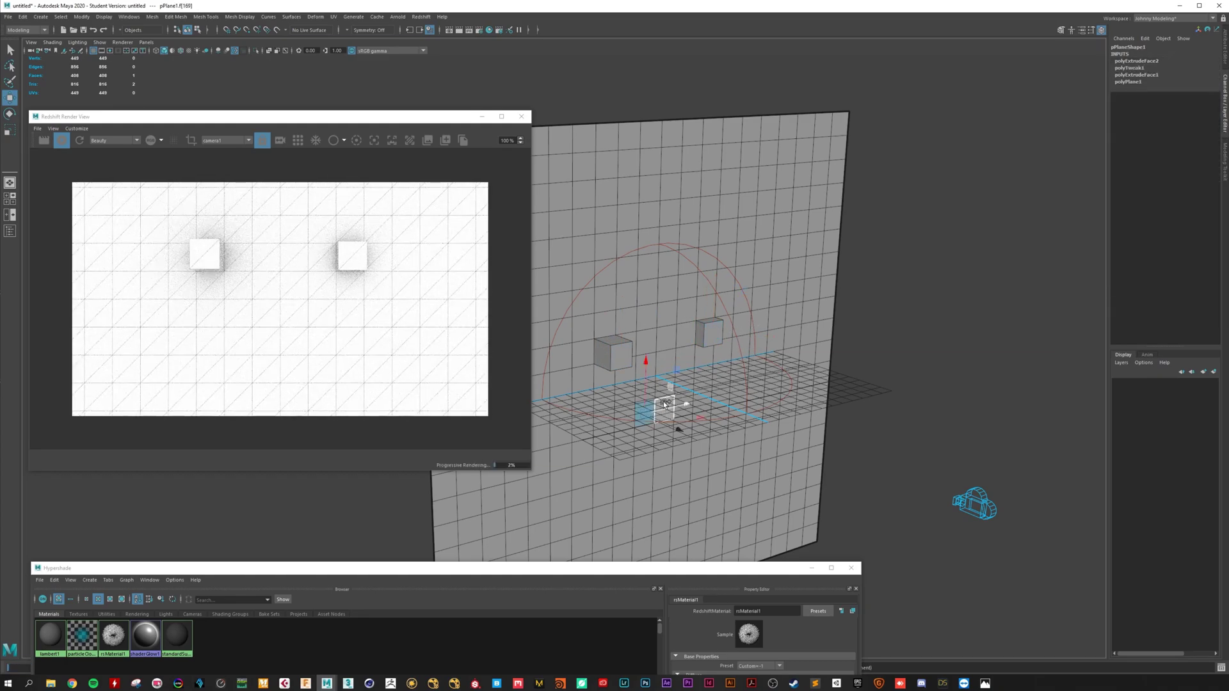
pyautogui.keyDown('shift'); pyautogui.click(666, 408); pyautogui.keyUp('shift')
pyautogui.keyDown('shift'); pyautogui.moveTo(685, 426); pyautogui.dragTo(694, 433, button='right'); pyautogui.keyUp('shift')
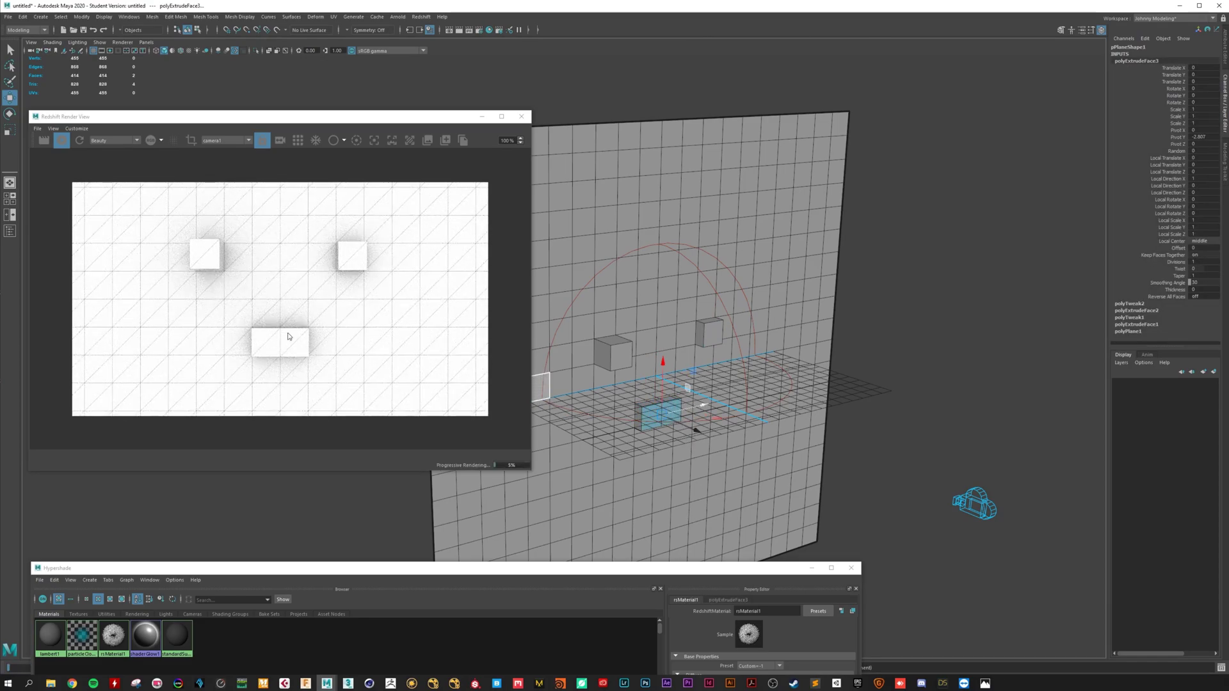
pyautogui.click(619, 392)
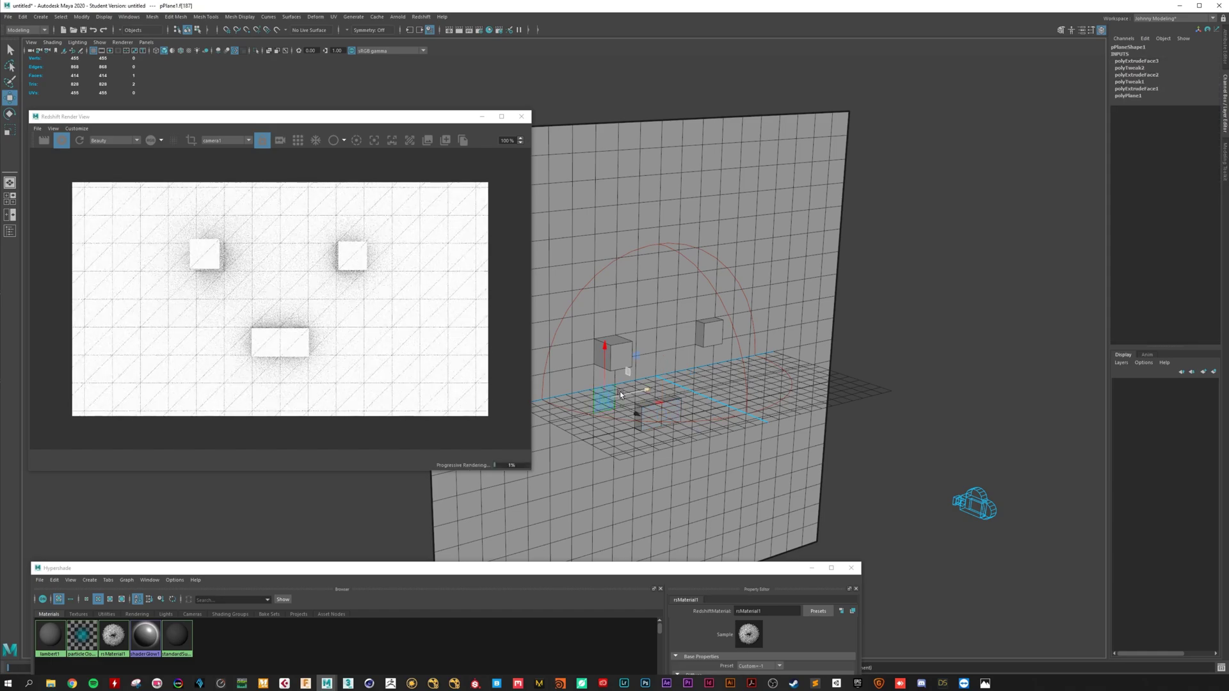
pyautogui.keyDown('shift'); pyautogui.click(685, 382); pyautogui.keyUp('shift')
pyautogui.keyDown('shift'); pyautogui.moveTo(693, 395); pyautogui.dragTo(694, 402, button='right'); pyautogui.keyUp('shift')
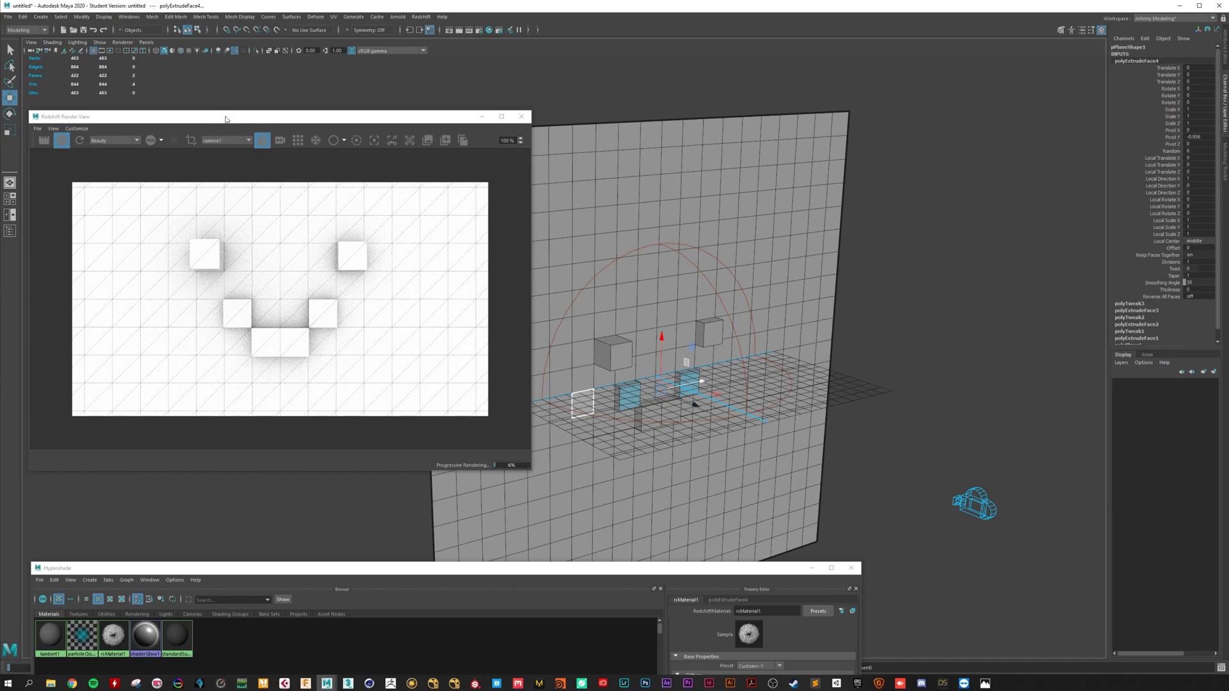
# Save the rendered smiley image to the Desktop as a PNG file named BG
pyautogui.moveTo(226, 119); pyautogui.dragTo(331, 107)
pyautogui.click(166, 130)
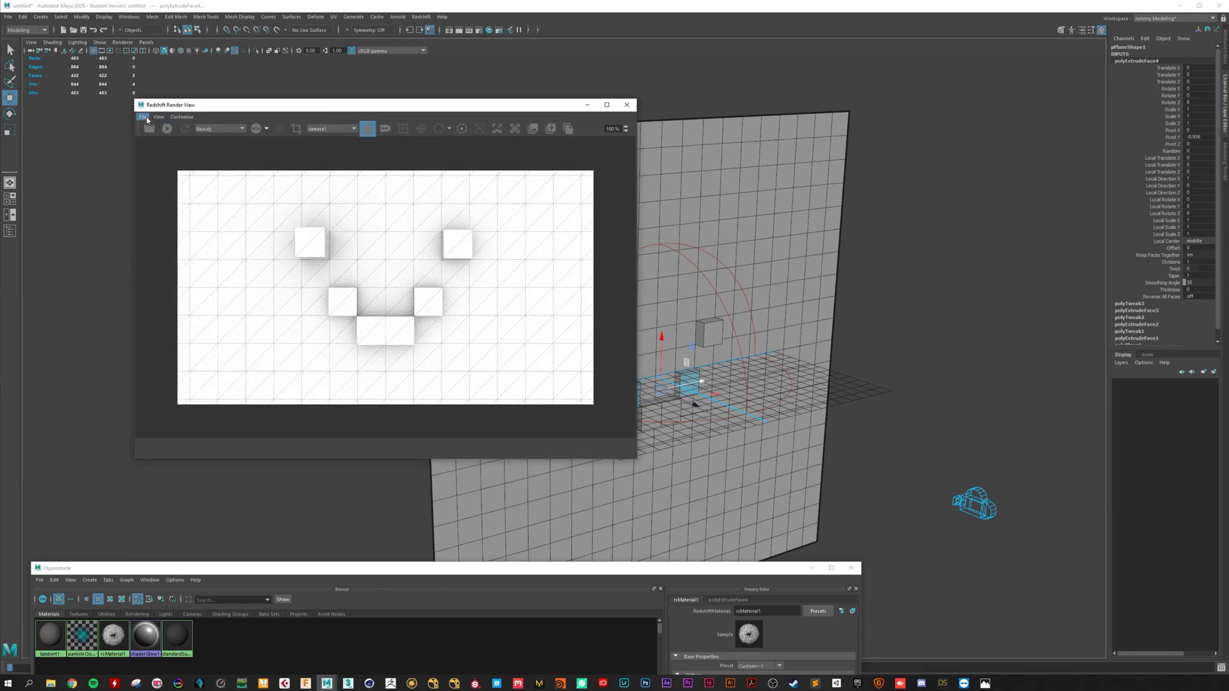
pyautogui.click(145, 117)
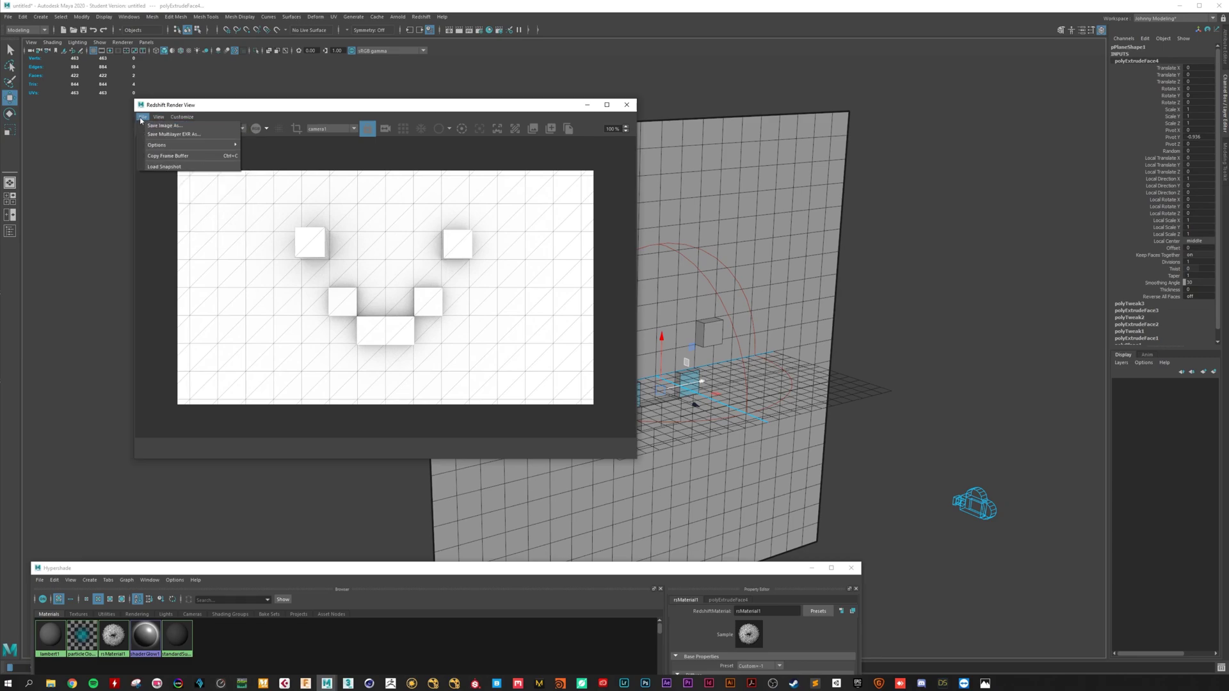
pyautogui.click(164, 126)
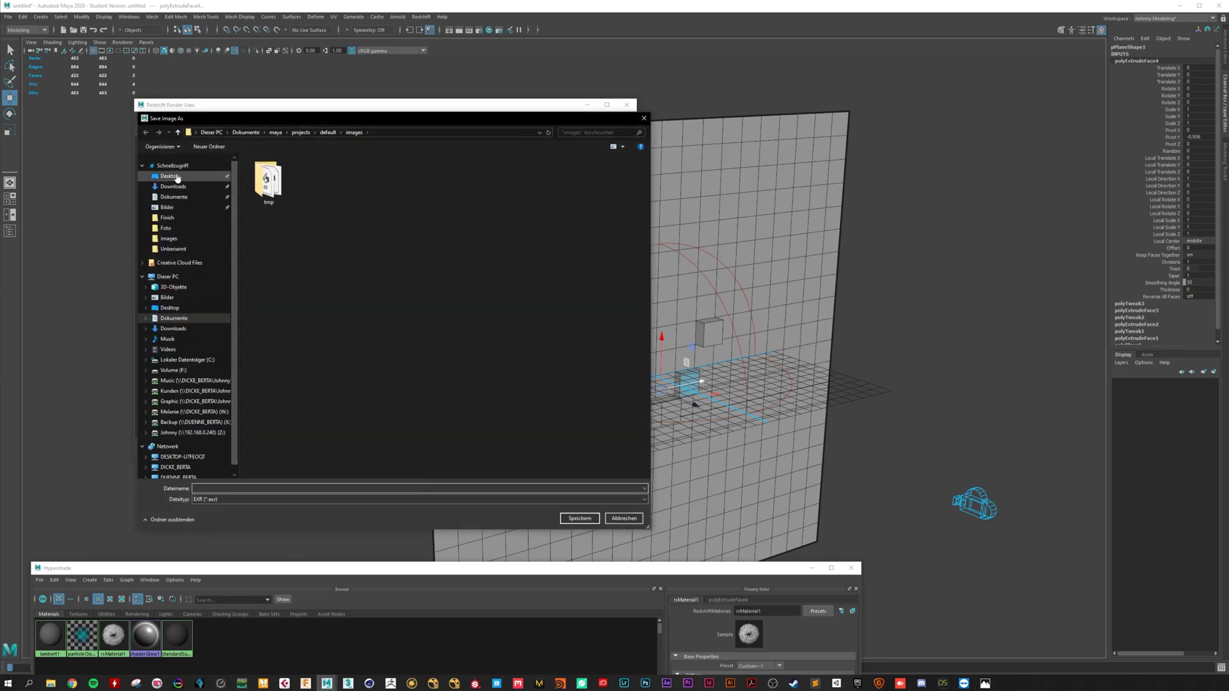
pyautogui.click(171, 177)
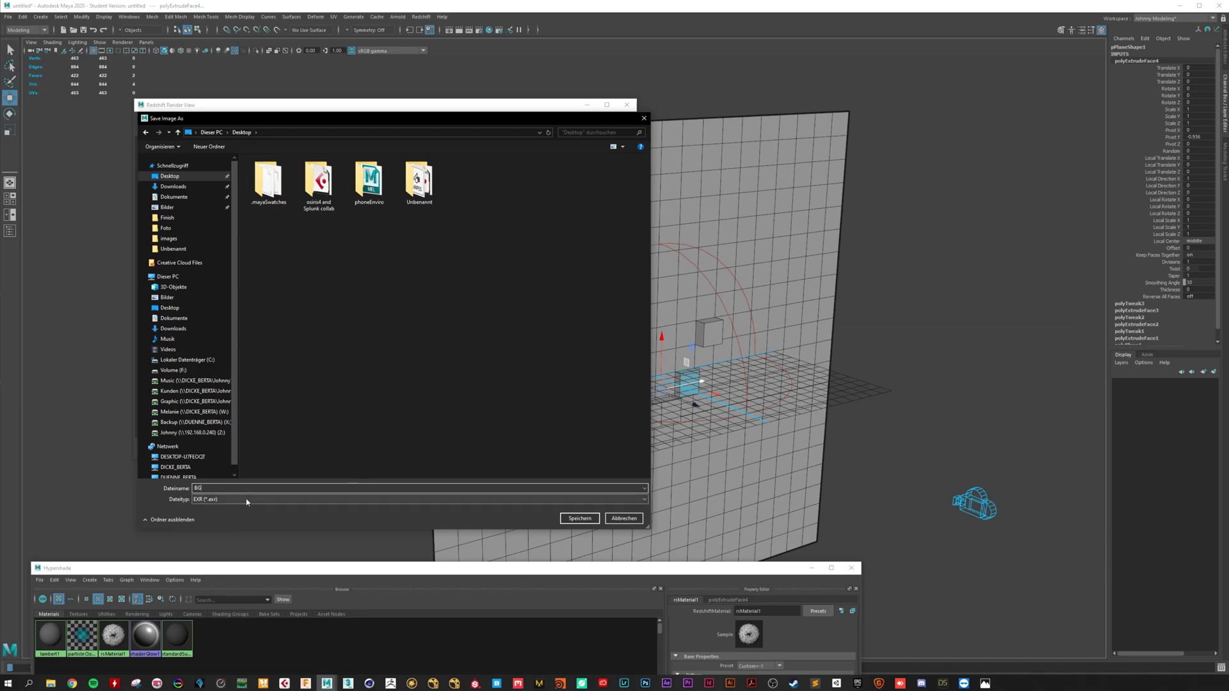
pyautogui.click(266, 500)
pyautogui.click(206, 534)
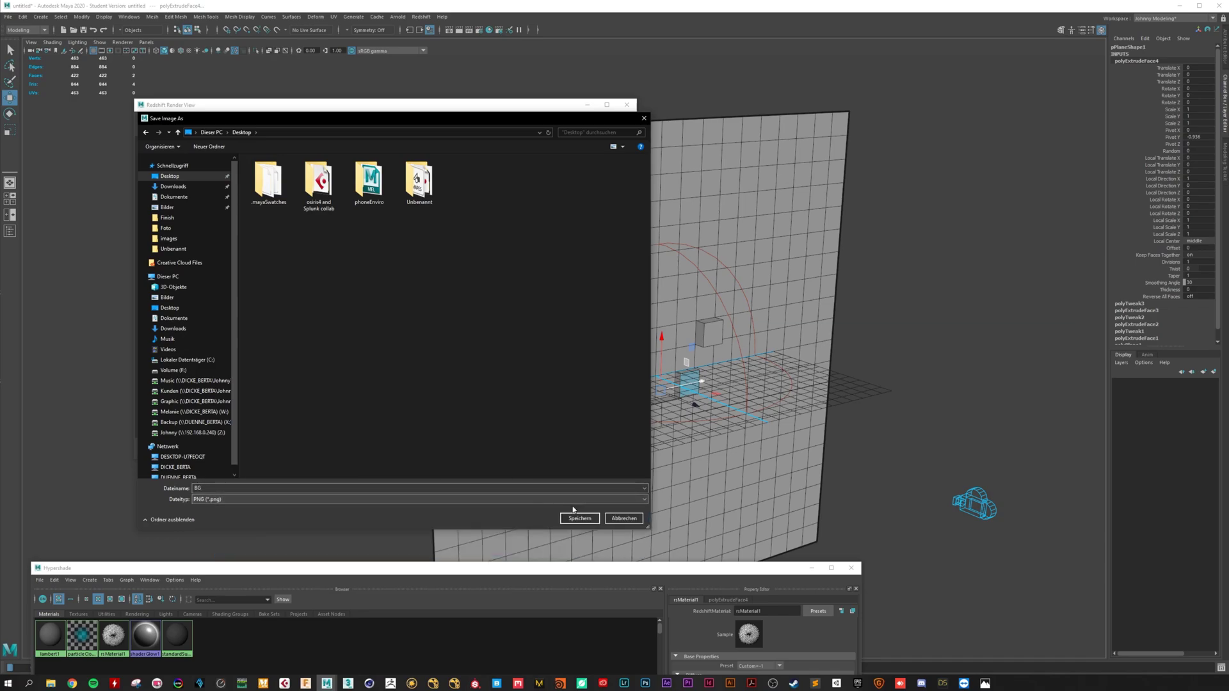
pyautogui.click(587, 521)
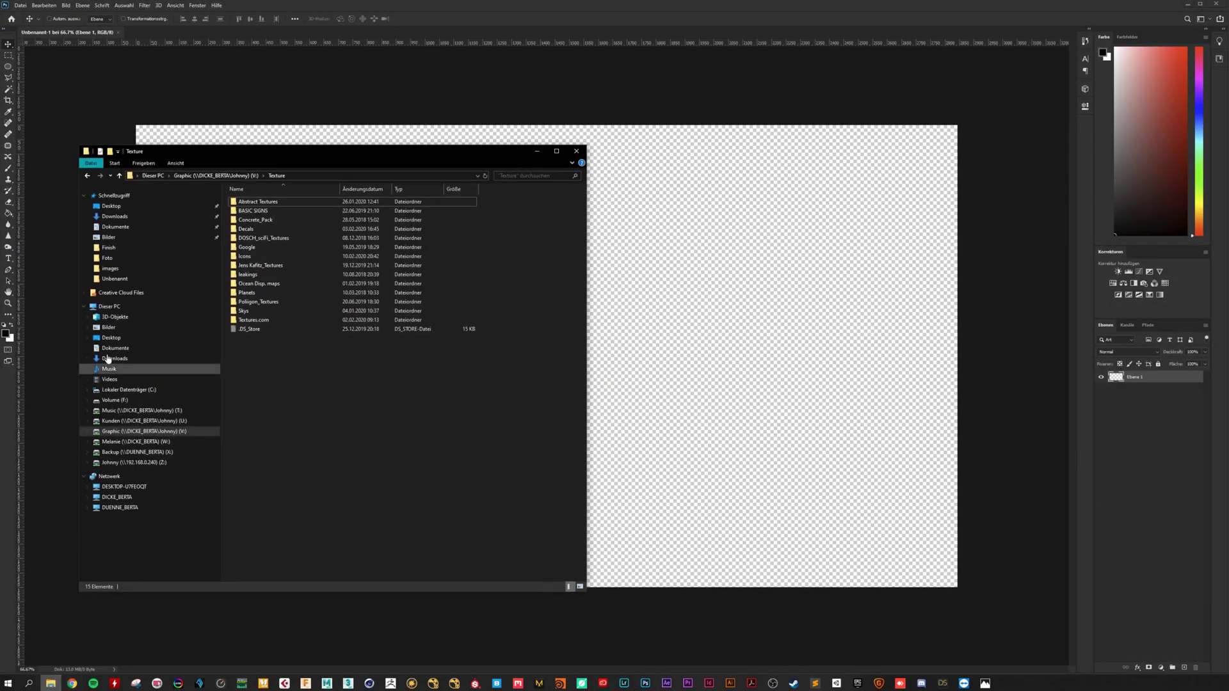
# Open the BG image from the Desktop as its own document in Photoshop and add an empty layer
pyautogui.click(115, 206)
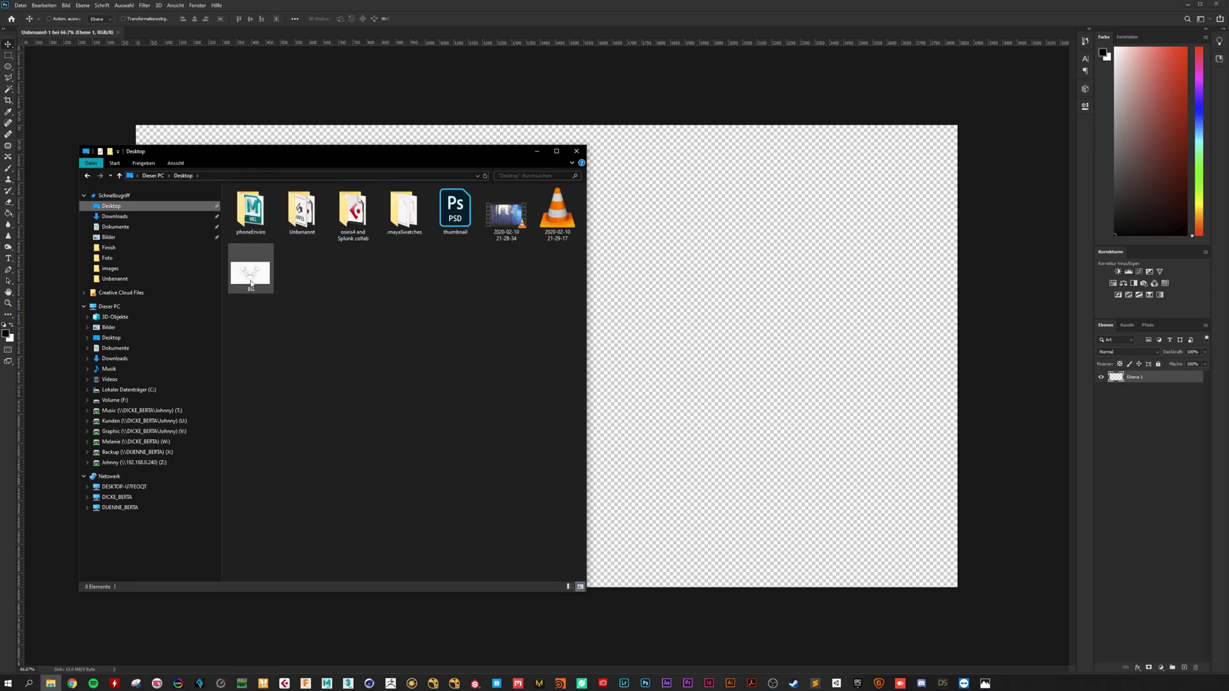
pyautogui.moveTo(250, 272); pyautogui.dragTo(551, 29)
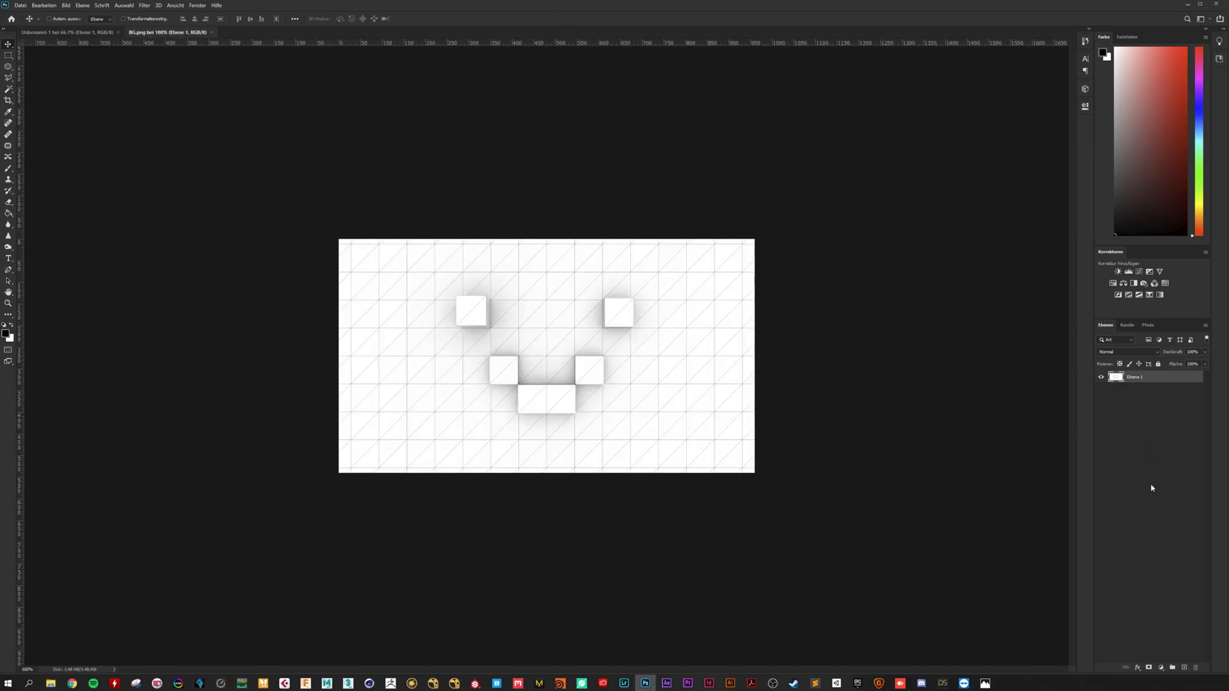
pyautogui.click(1184, 669)
# Place a graffiti tag image from the Texture > Decals folder on the wall right of the smiley, scaled to about 28%
pyautogui.click(55, 683)
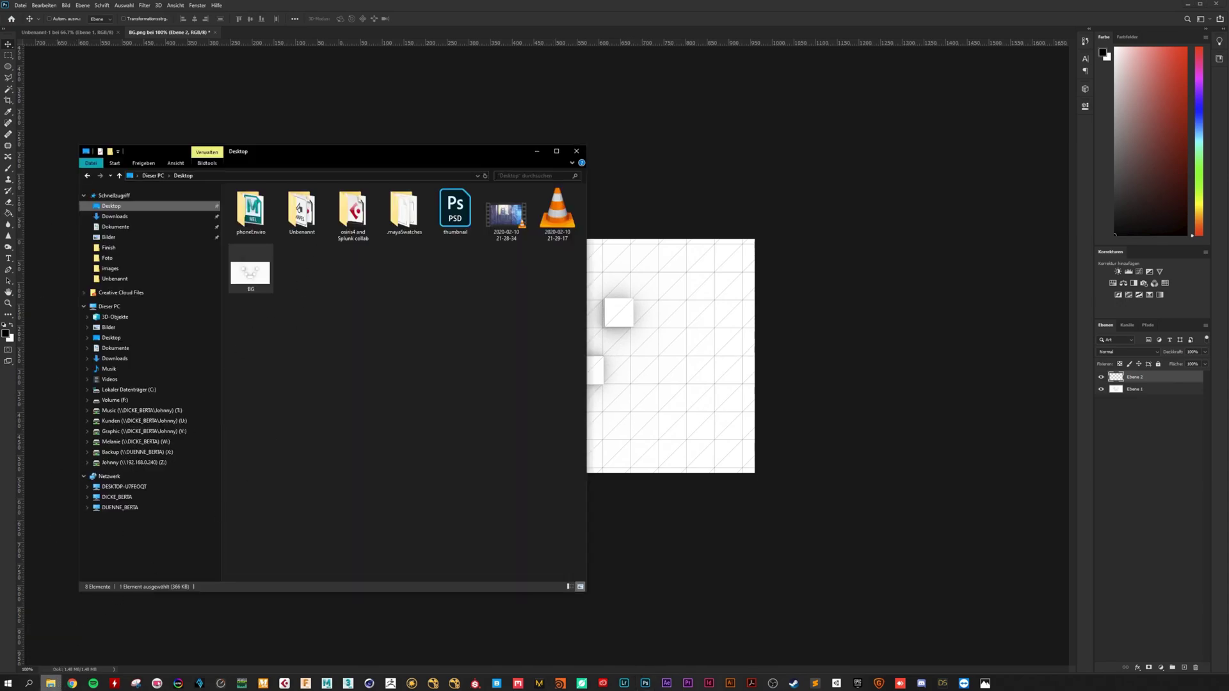
pyautogui.hotkey('alt', 'Left')
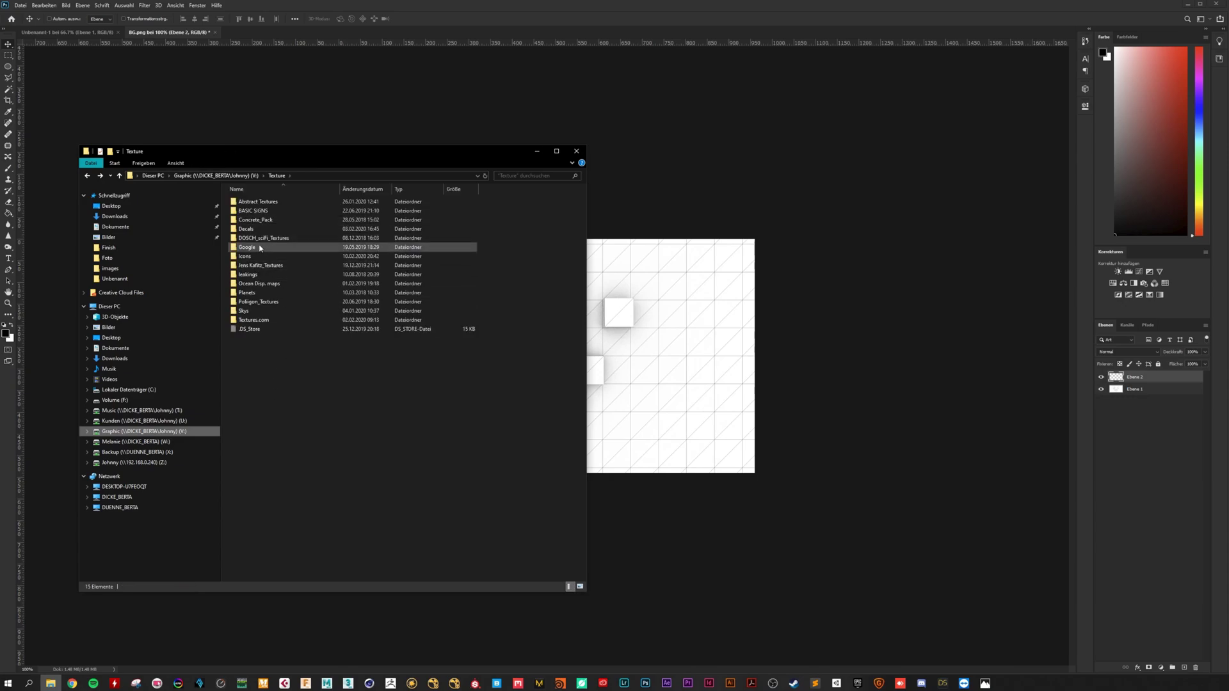
pyautogui.doubleClick(246, 229)
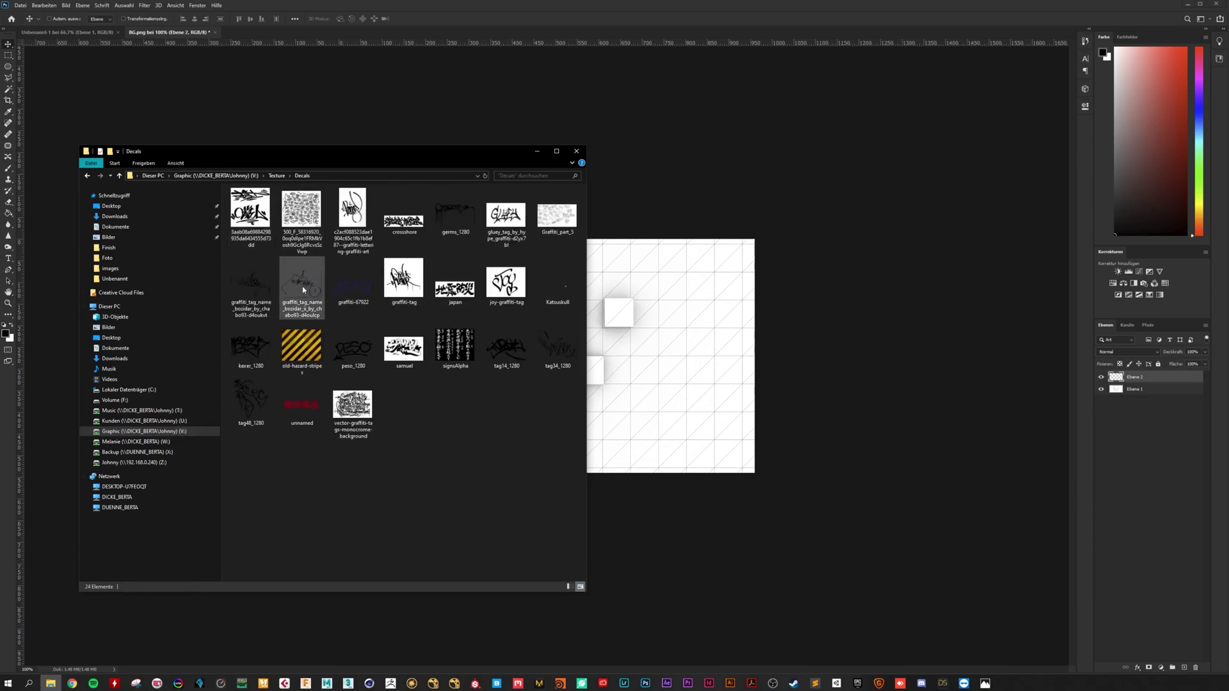
pyautogui.moveTo(303, 290); pyautogui.dragTo(674, 345)
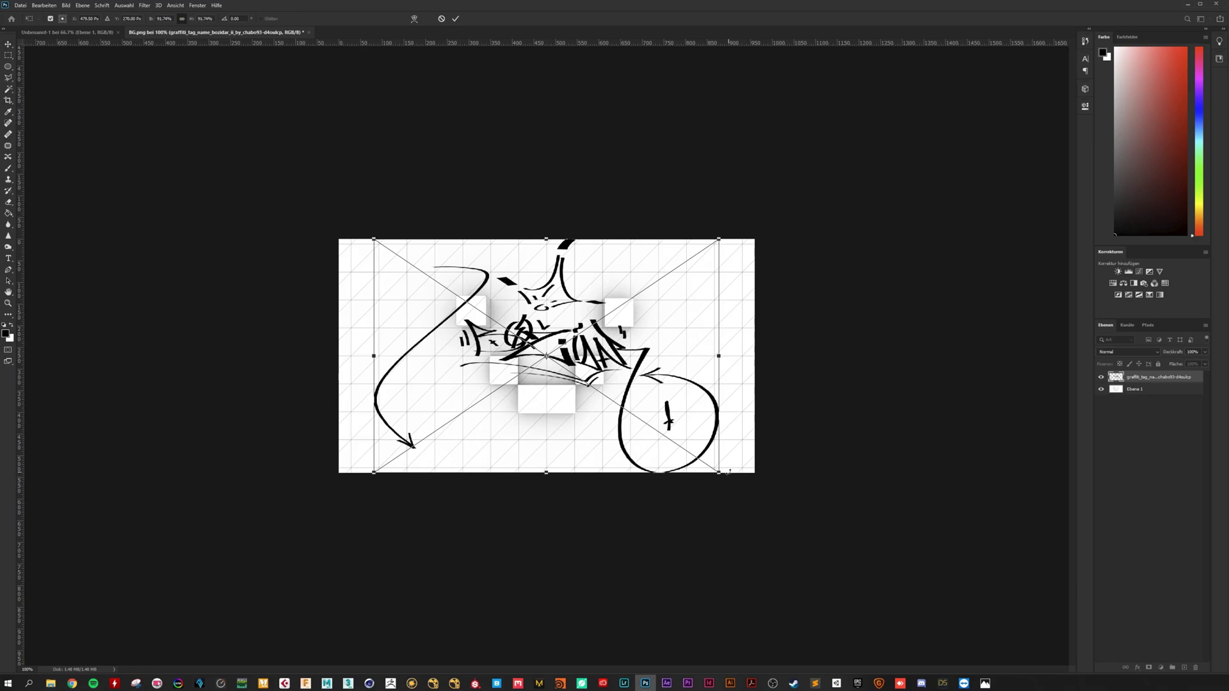
pyautogui.moveTo(718, 474); pyautogui.dragTo(736, 368)
pyautogui.press('Return')
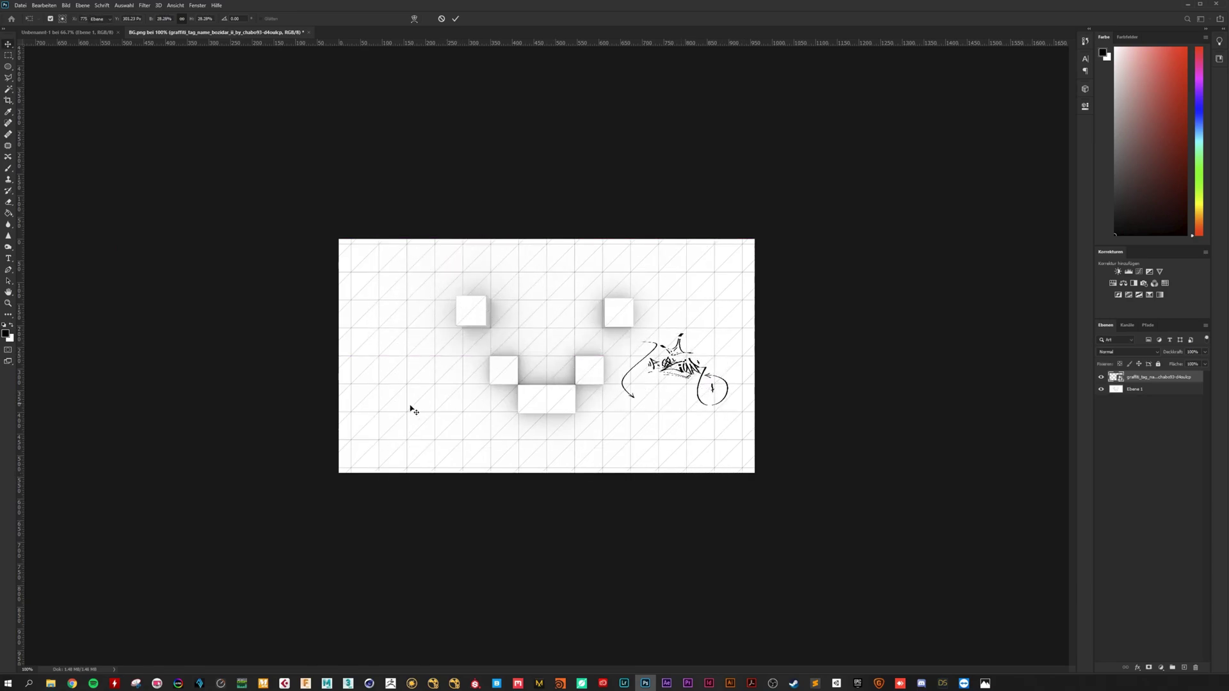
# Place the kexer_1280 graffiti decal on the wall left of the smiley, scaled to about 47%
pyautogui.click(52, 683)
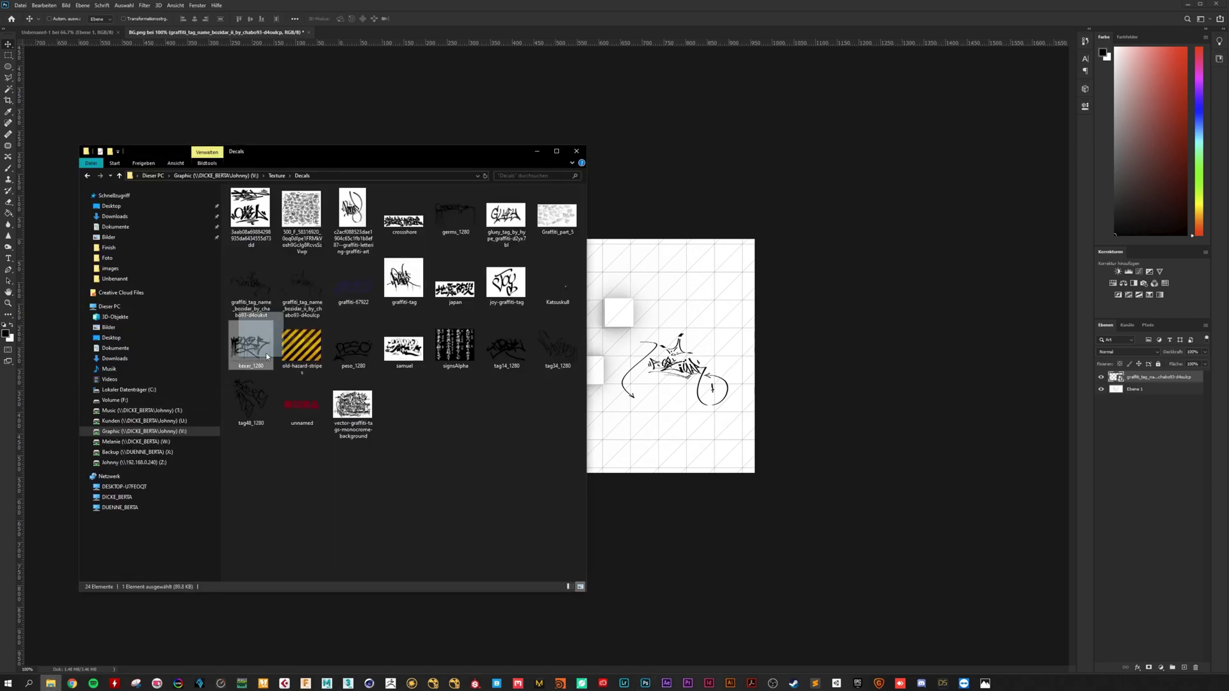
pyautogui.moveTo(252, 341); pyautogui.dragTo(395, 366)
pyautogui.press('Return')
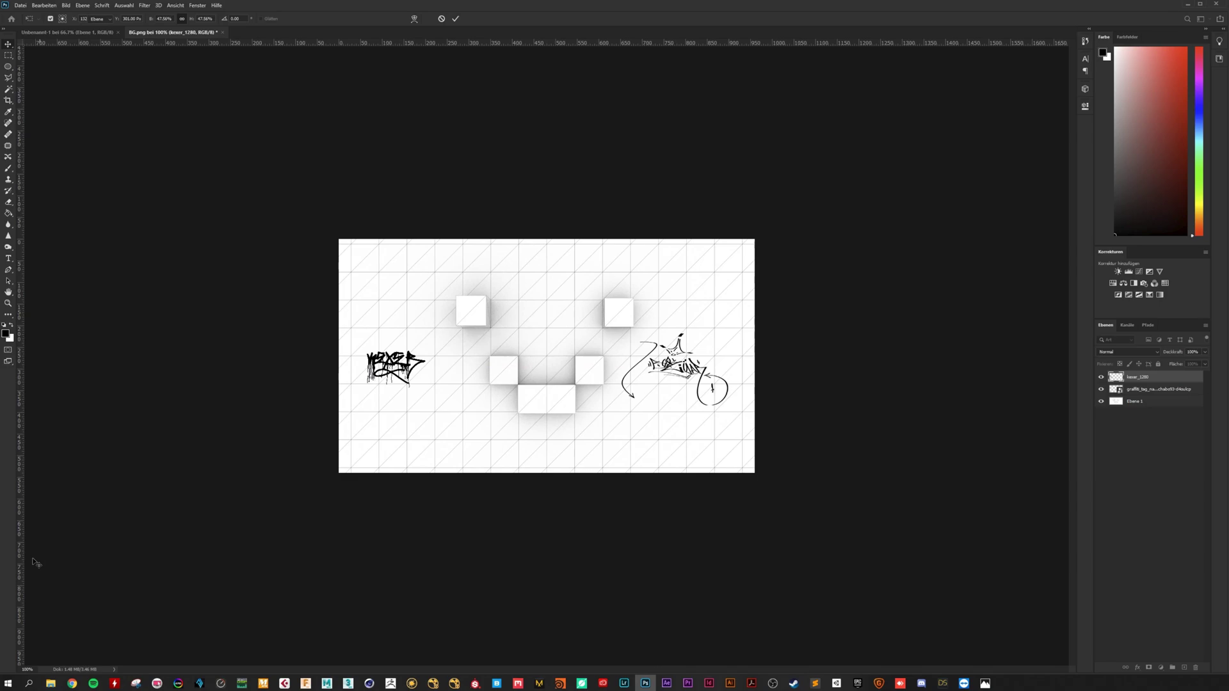
# Place a leaking stain decal from the Texture > leakings folder directly beneath the smiley's left eye block
pyautogui.click(55, 685)
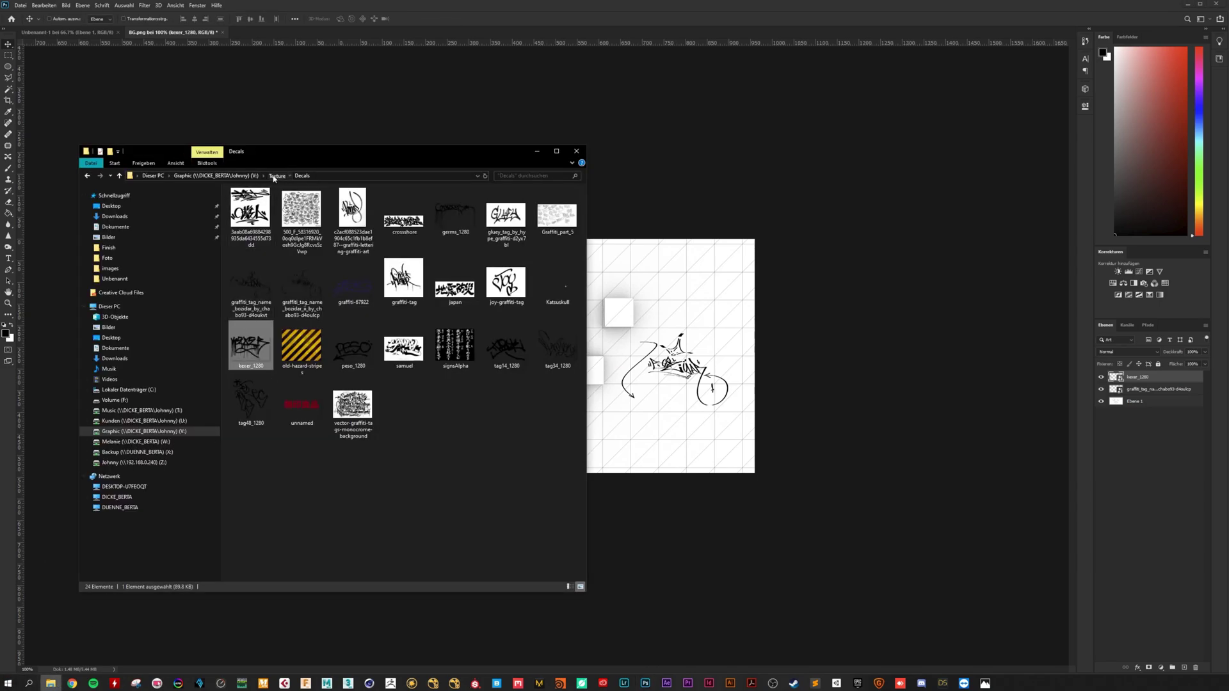
pyautogui.click(278, 175)
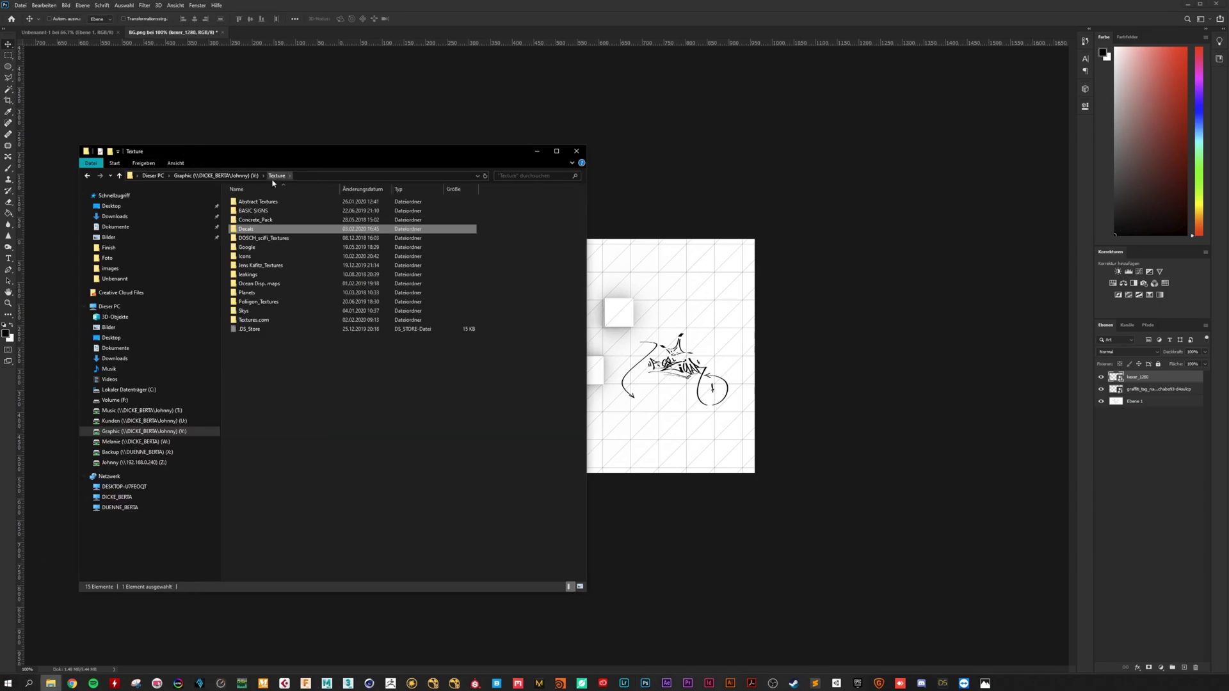
pyautogui.doubleClick(248, 273)
pyautogui.moveTo(407, 199); pyautogui.dragTo(477, 338)
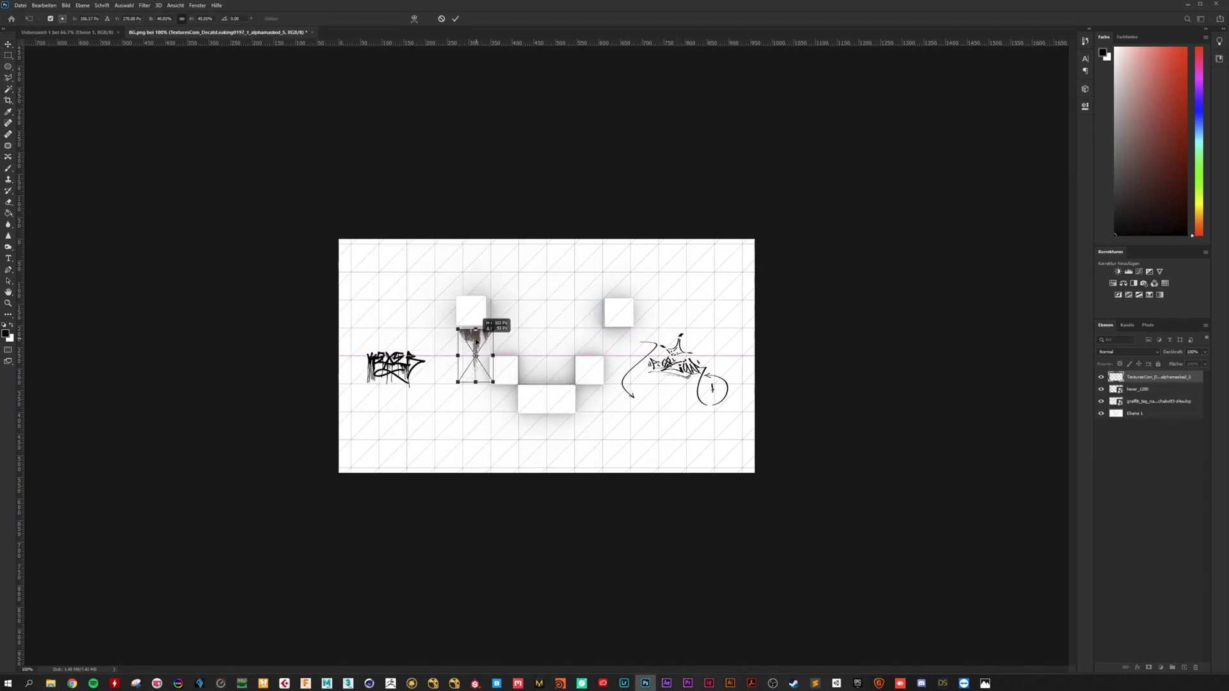
pyautogui.press('Return')
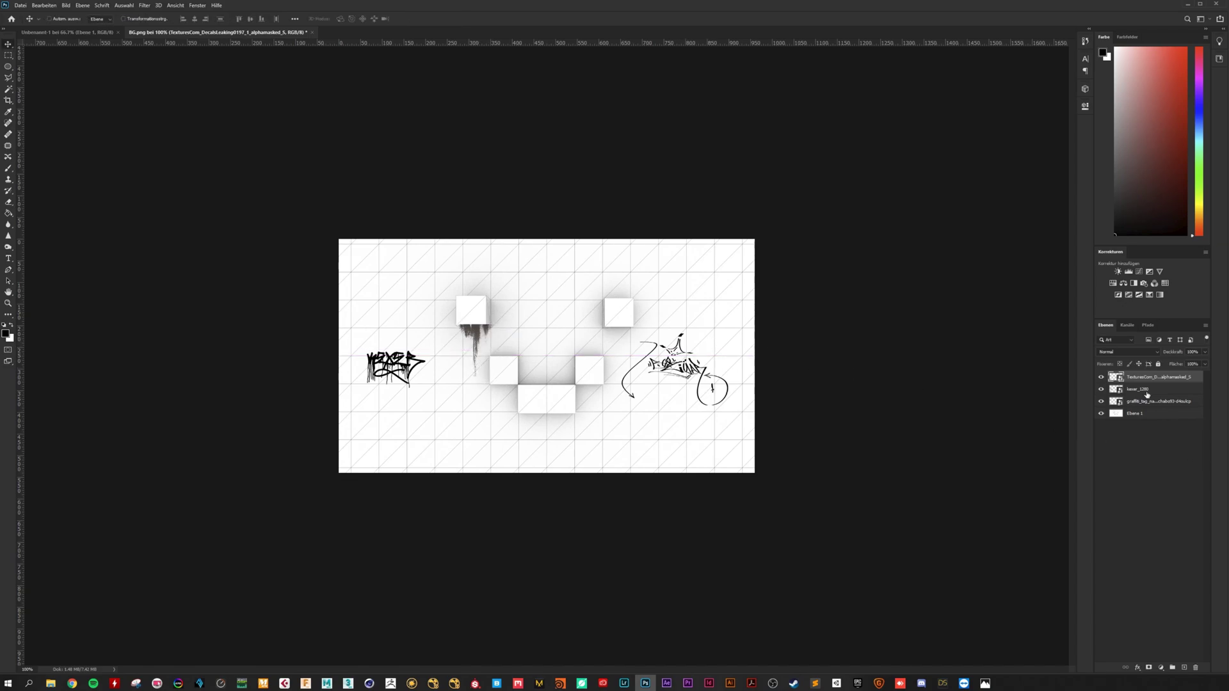
# Hide the rendered wall layer and fill a new layer with white beneath the three decals
pyautogui.click(1101, 413)
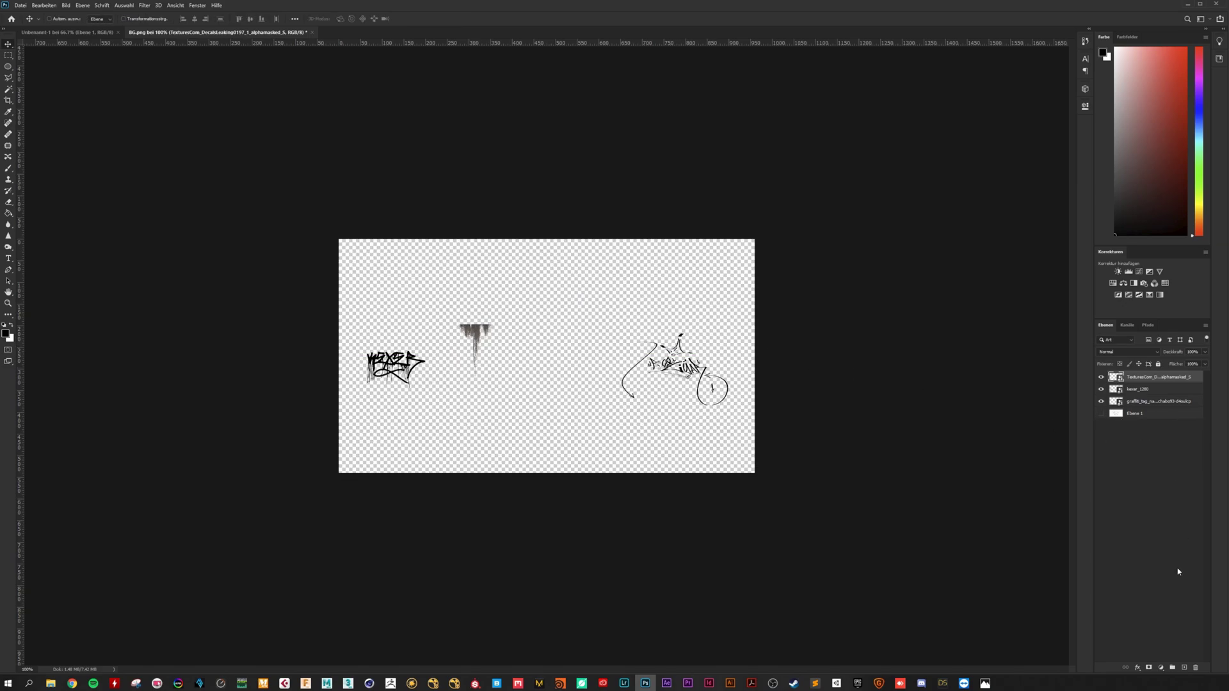
pyautogui.click(1185, 668)
pyautogui.moveTo(1157, 377); pyautogui.dragTo(1156, 420)
pyautogui.press('g')
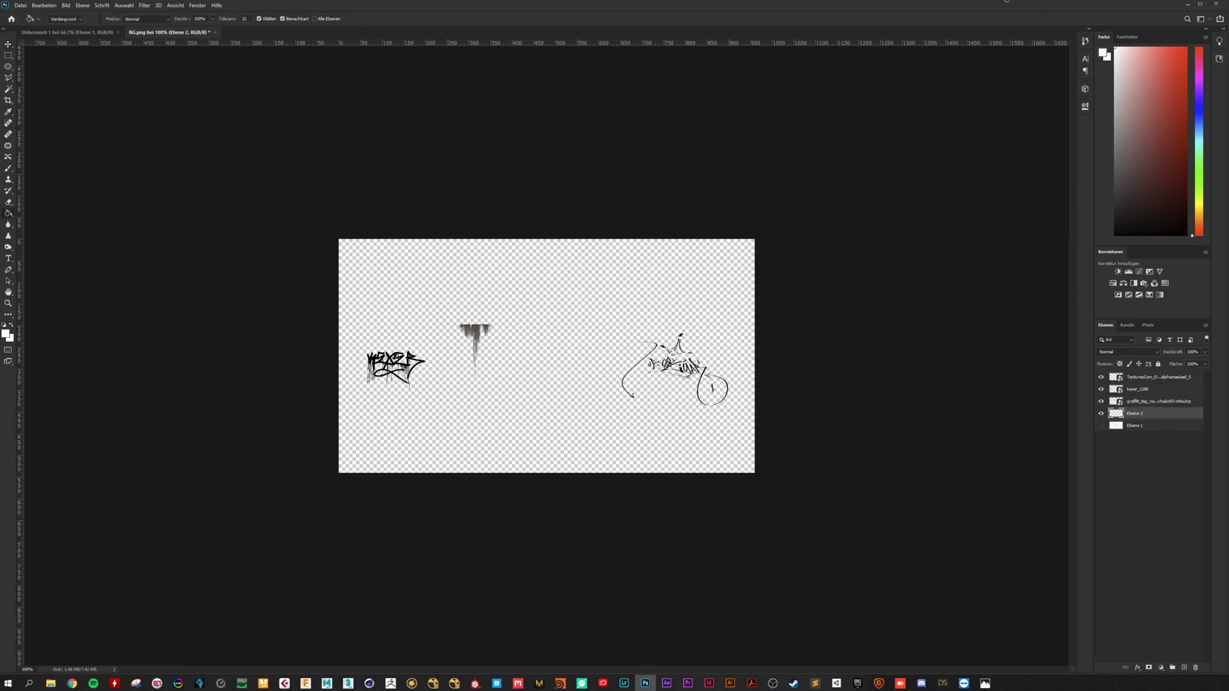
pyautogui.click(645, 290)
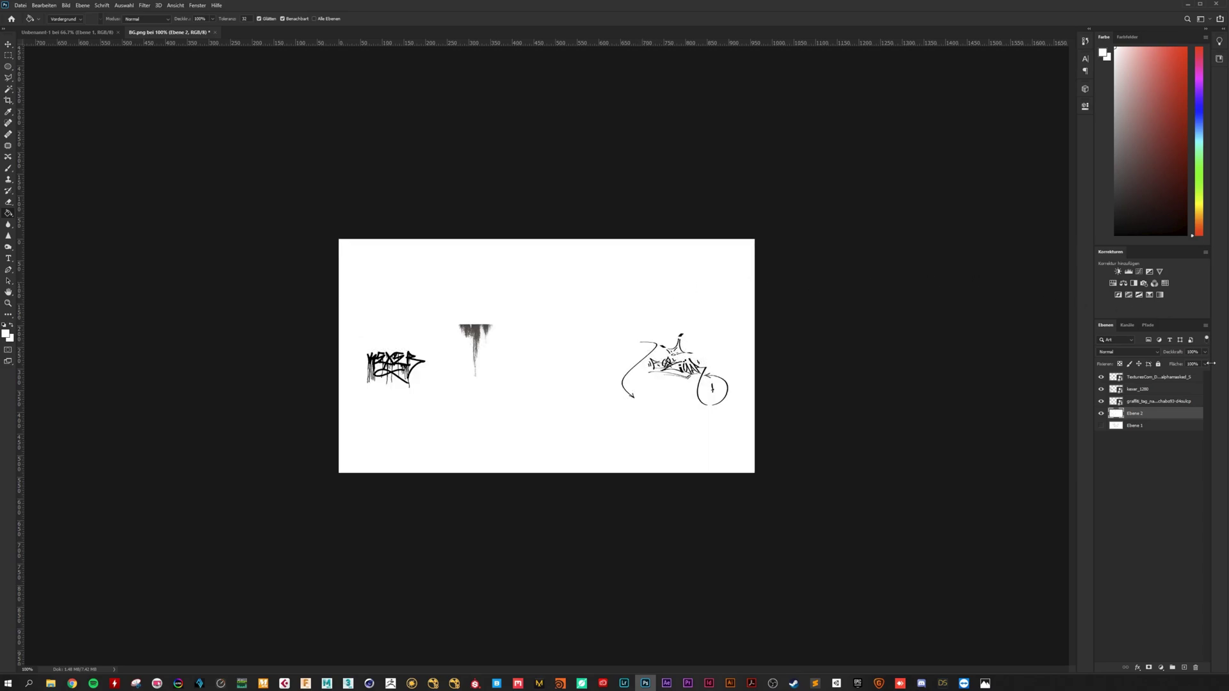
# Add an Invert adjustment layer above all the decal layers and dismiss its properties
pyautogui.click(1183, 379)
pyautogui.click(1119, 295)
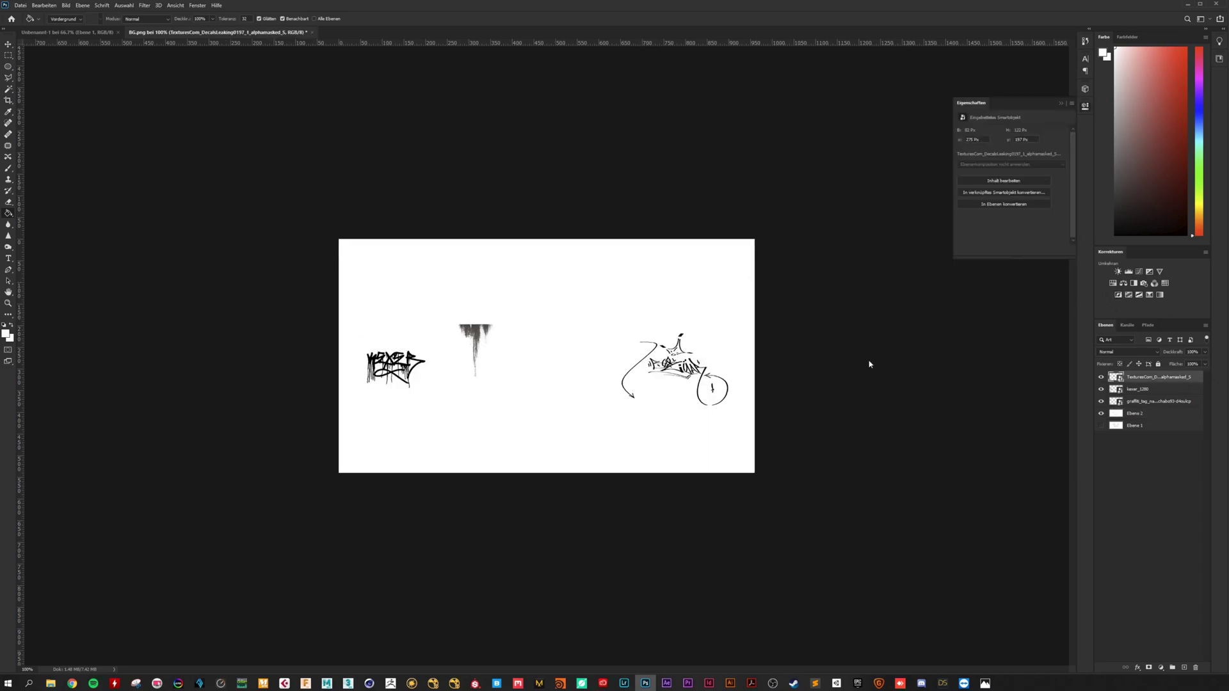
pyautogui.click(1063, 104)
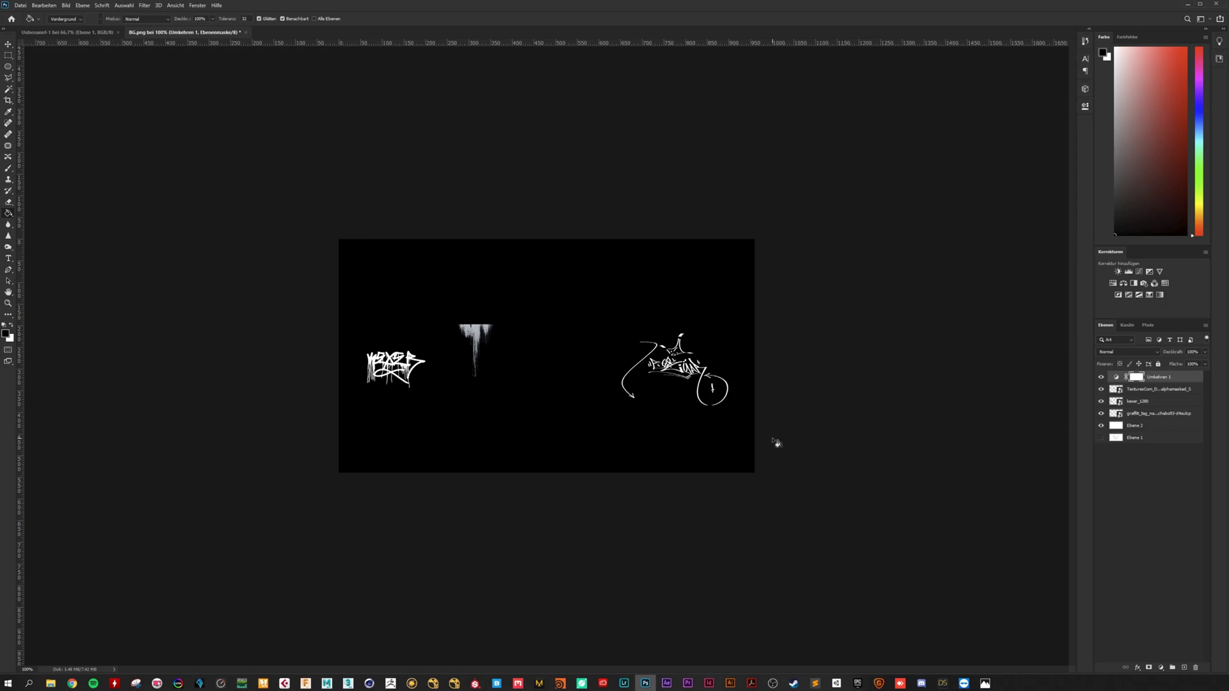
# Save the inverted decal image to the Desktop as a PNG named graffitiAlpha with the smallest file size
pyautogui.hotkey('ctrl', 'shift', 's')
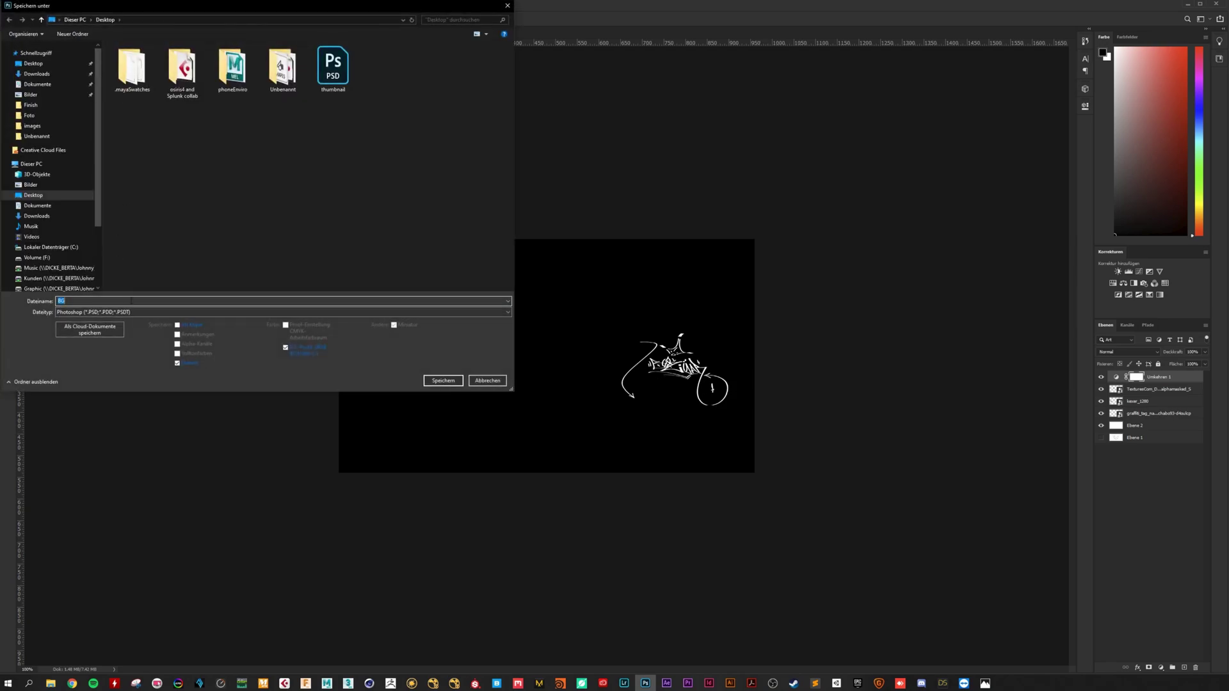
pyautogui.click(119, 312)
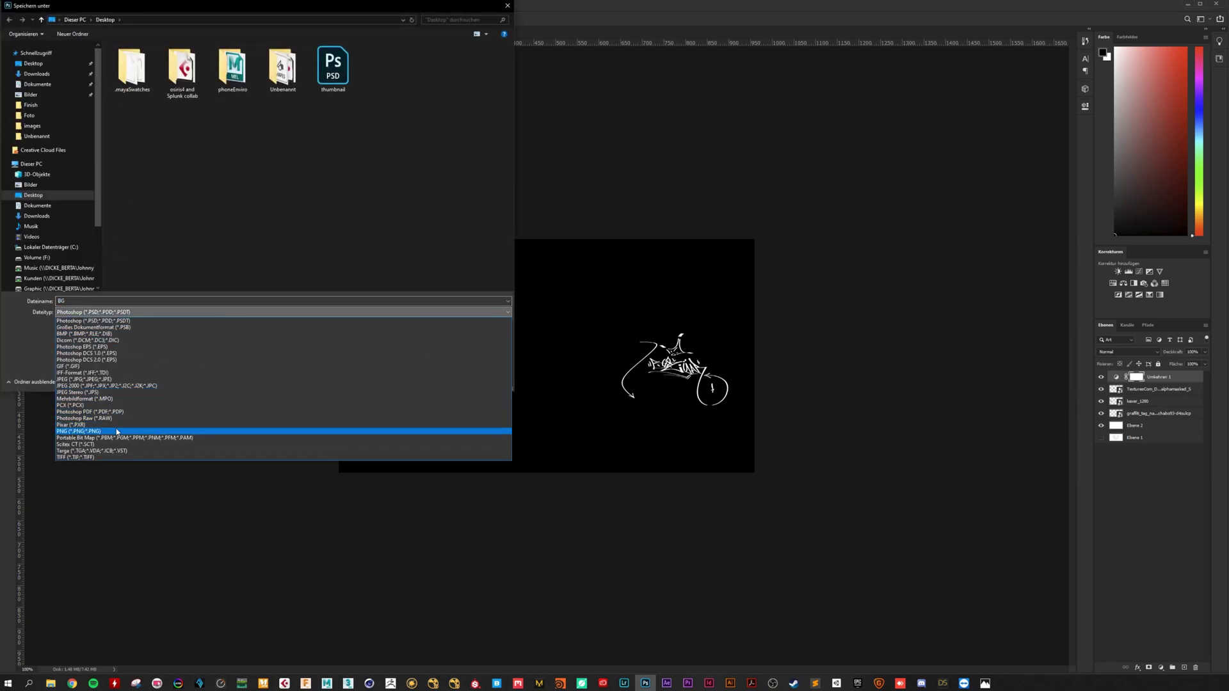
pyautogui.click(118, 432)
pyautogui.click(85, 300)
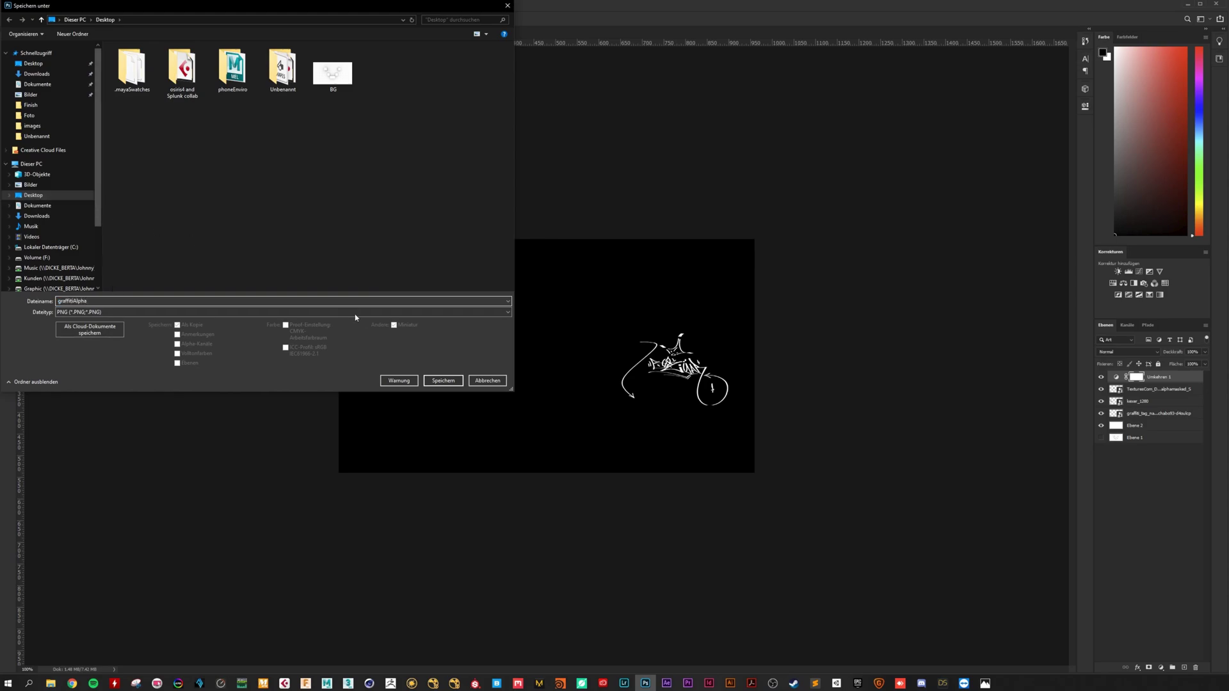
pyautogui.click(444, 381)
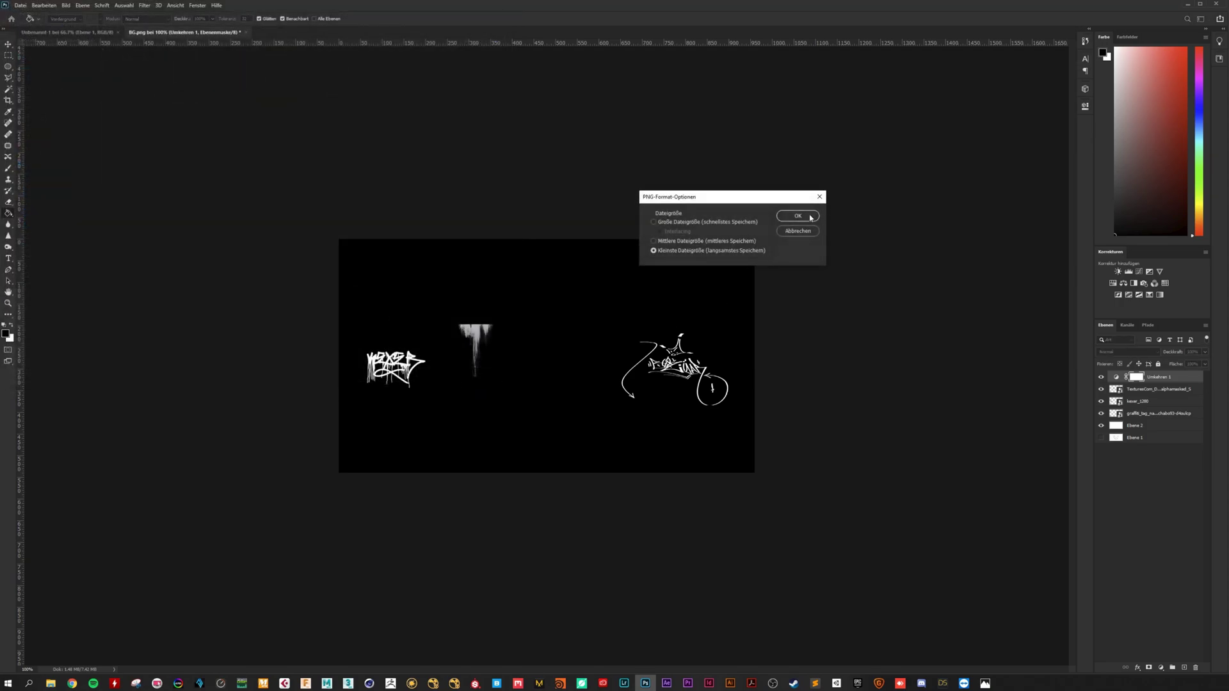
pyautogui.click(811, 218)
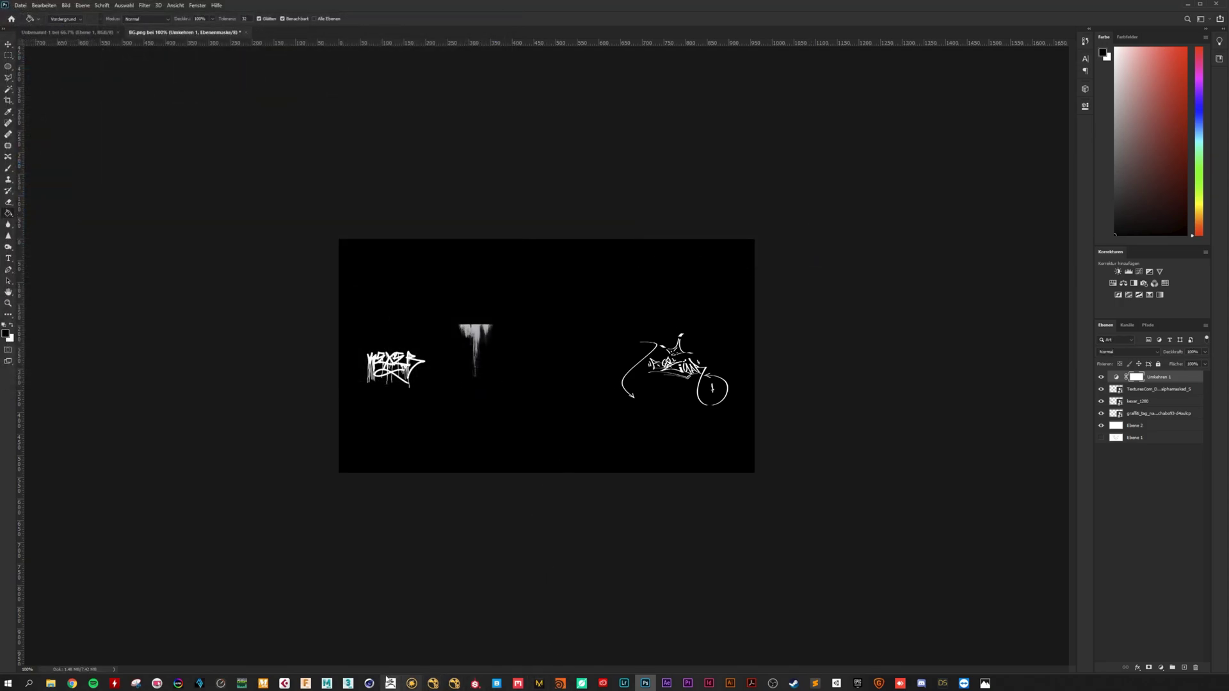
# Switch to Maya, close the Redshift Render View, select the wall, and bring the whole Hypershade window into view
pyautogui.click(327, 684)
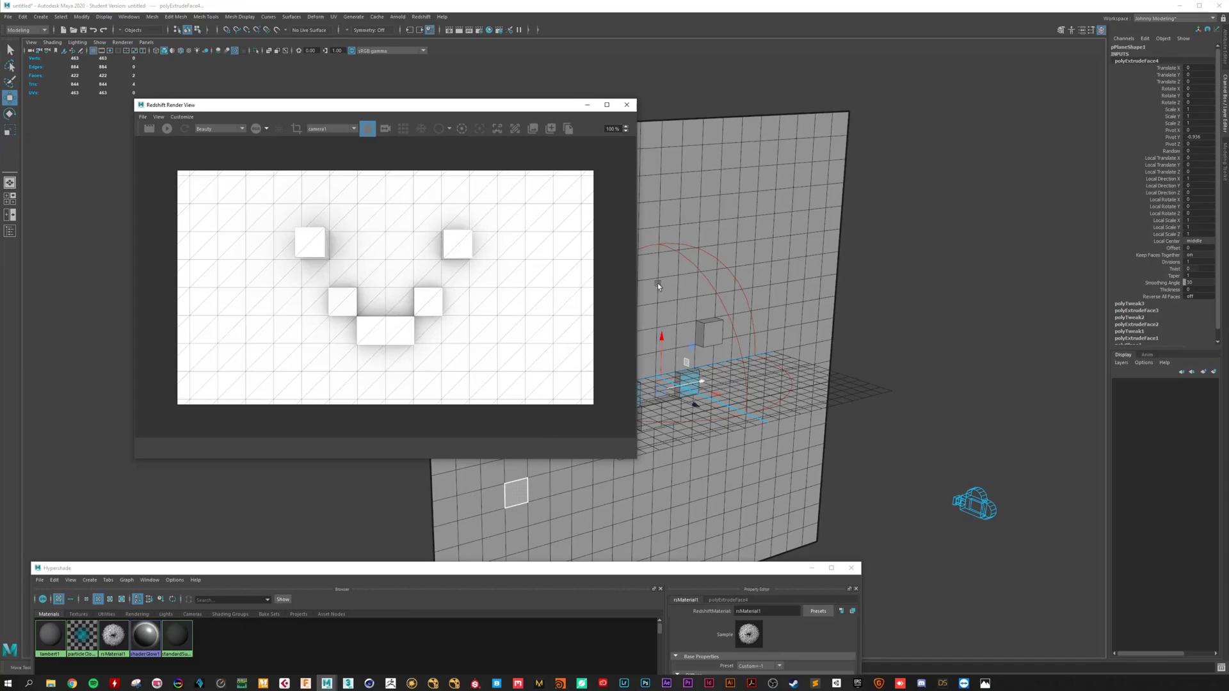
pyautogui.click(627, 105)
pyautogui.click(594, 446)
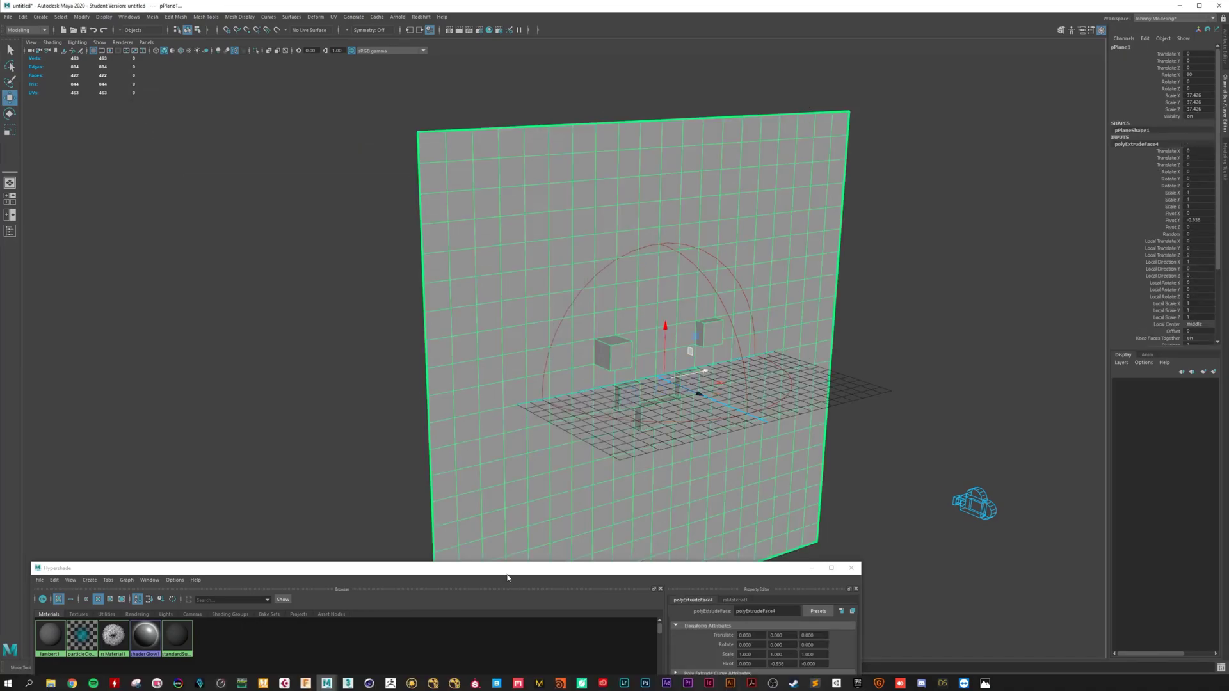
pyautogui.moveTo(507, 578); pyautogui.dragTo(603, 117)
pyautogui.scroll(-4, 453, 340)
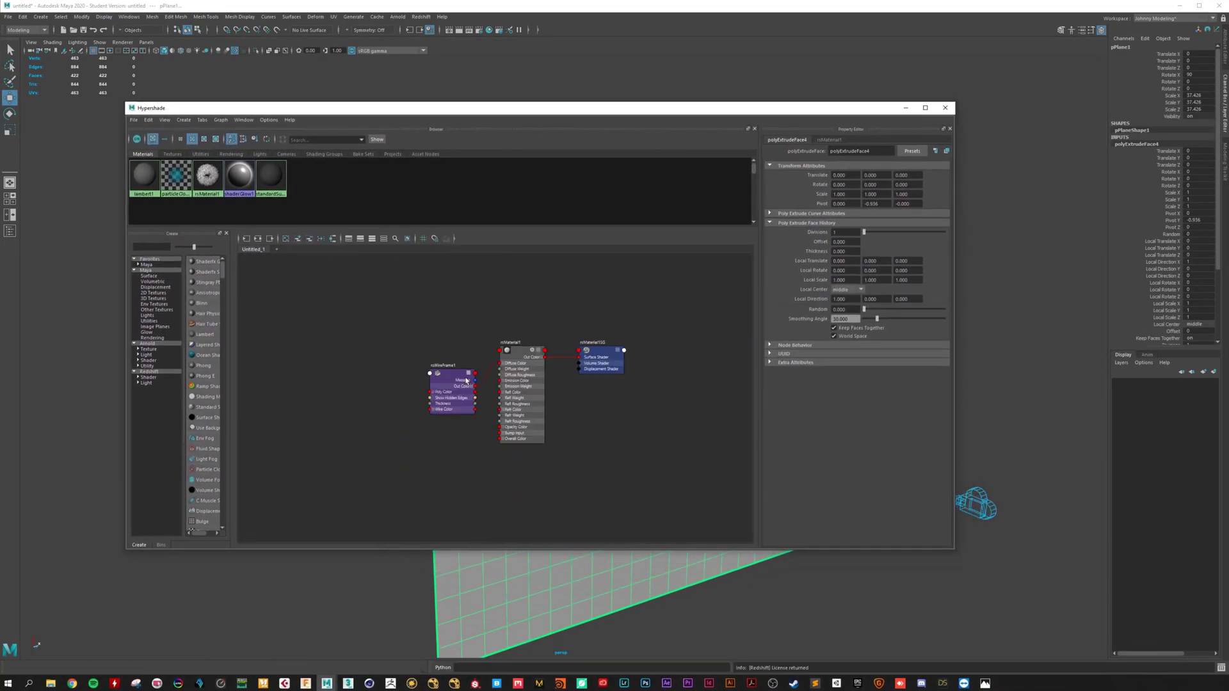
# Replace the wireframe node with a new projection node whose out color feeds the Redshift material's diffuse color
pyautogui.moveTo(467, 380); pyautogui.dragTo(387, 316)
pyautogui.press('Tab')
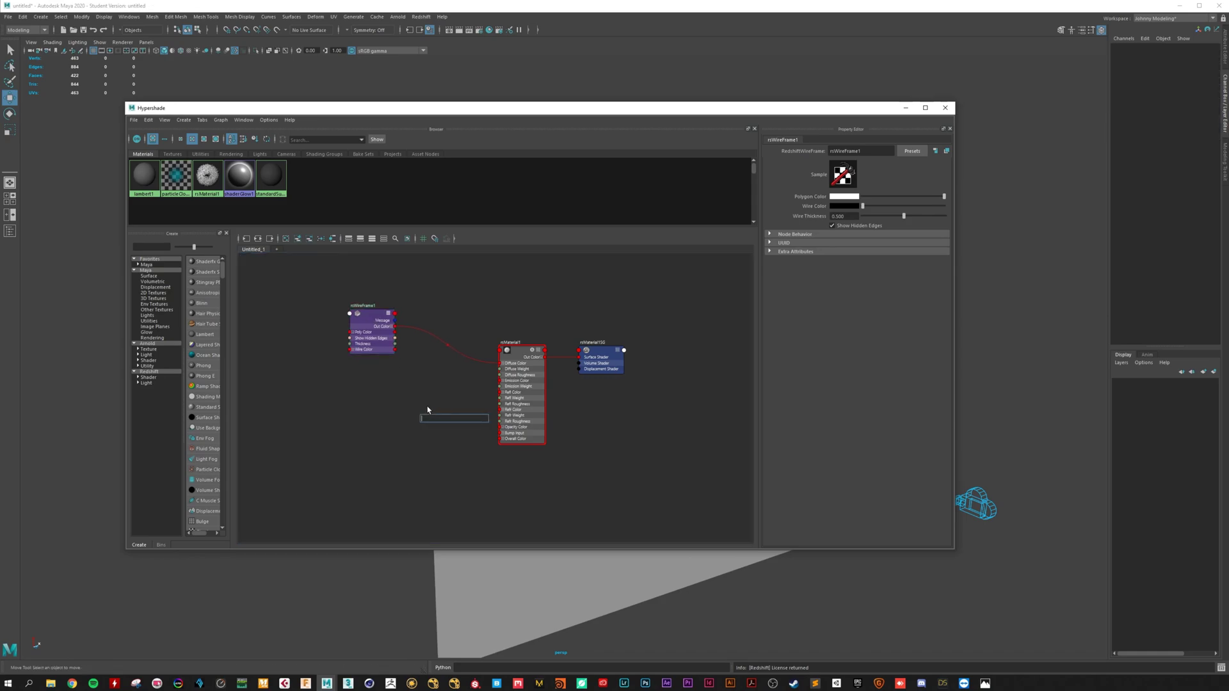
pyautogui.write('proj')
pyautogui.click(433, 426)
pyautogui.moveTo(442, 430); pyautogui.dragTo(506, 363)
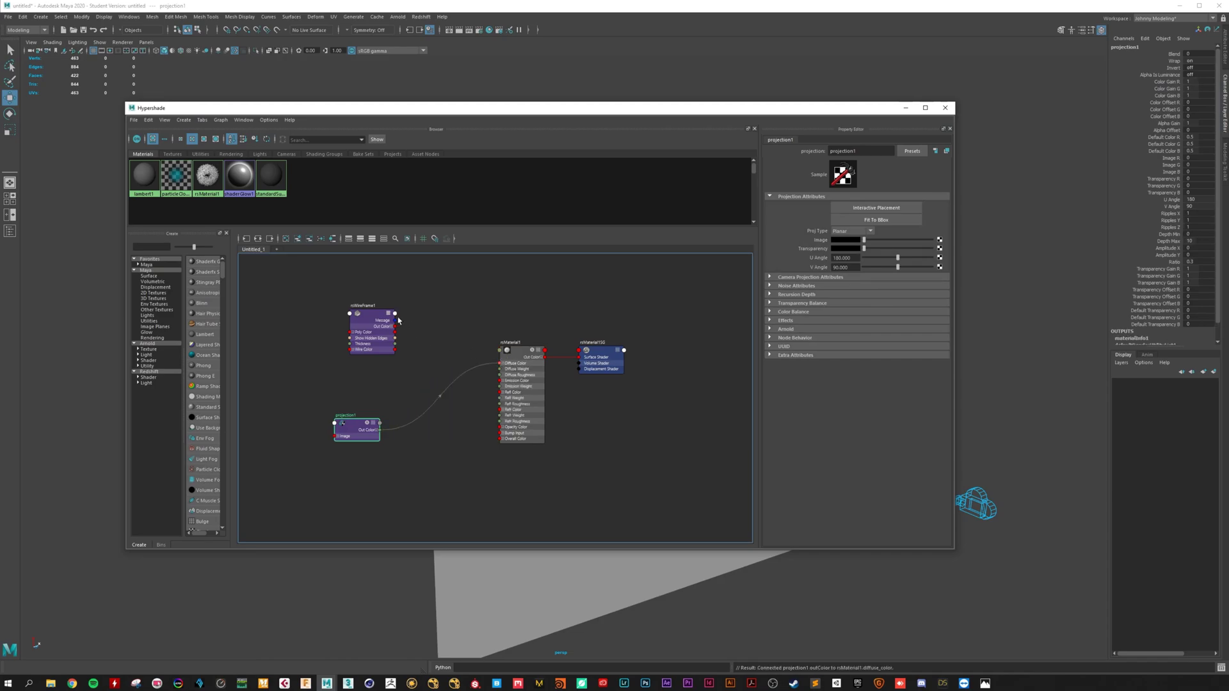
pyautogui.moveTo(375, 319); pyautogui.dragTo(265, 277)
pyautogui.press('Delete')
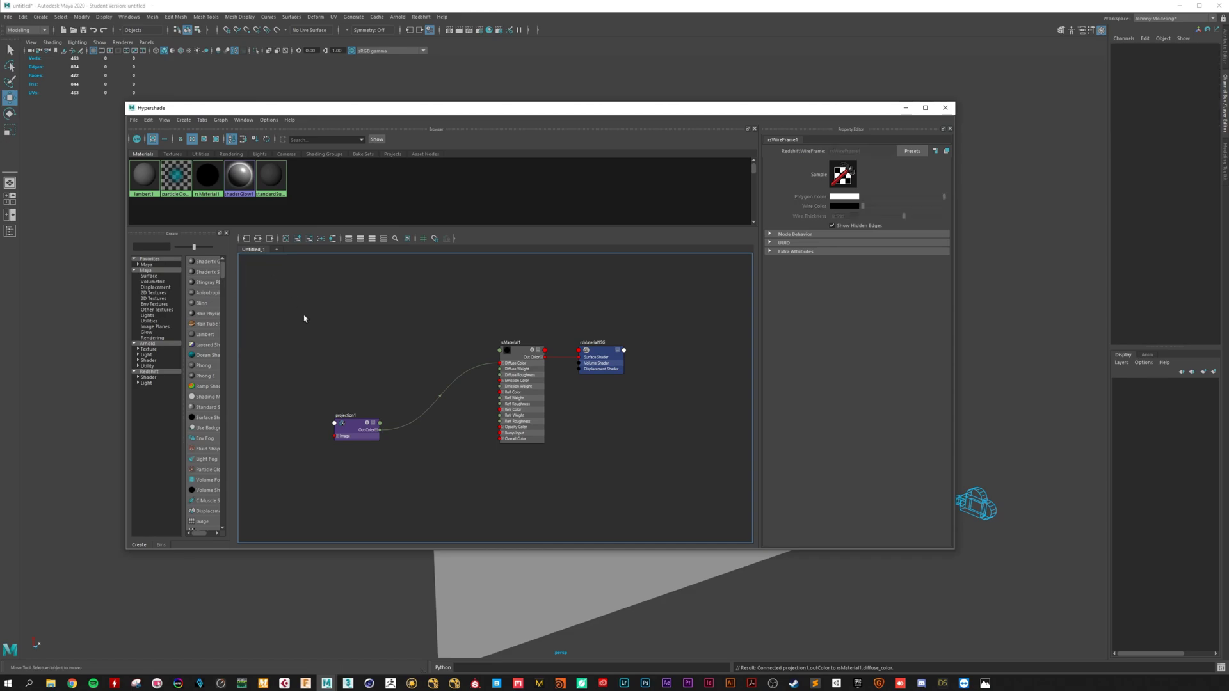
# Reposition the projection node beside the Redshift material and set its projection type to Perspective
pyautogui.moveTo(355, 427); pyautogui.dragTo(388, 341)
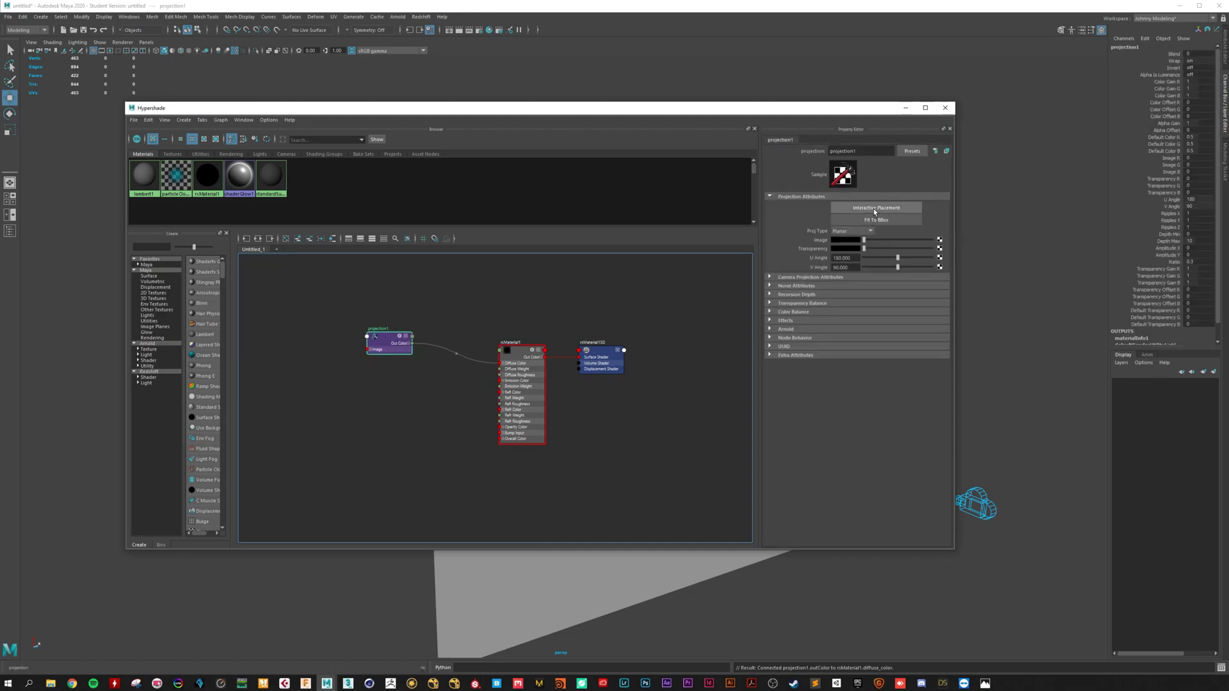
pyautogui.click(869, 232)
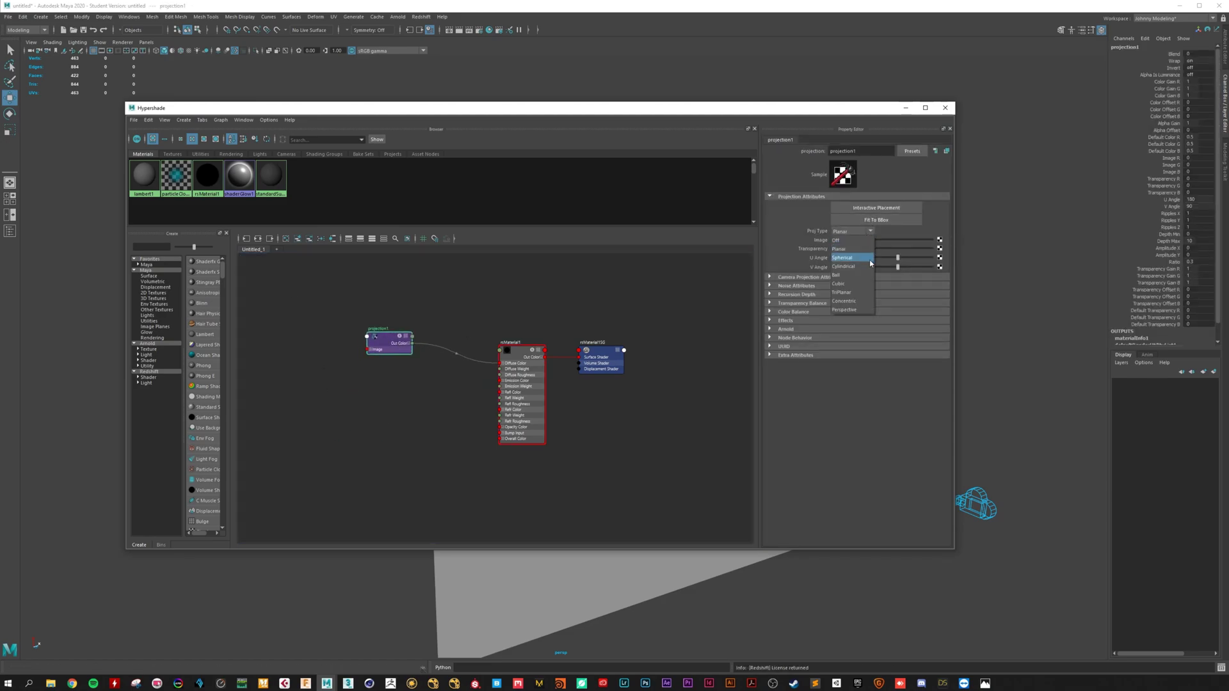
pyautogui.click(855, 308)
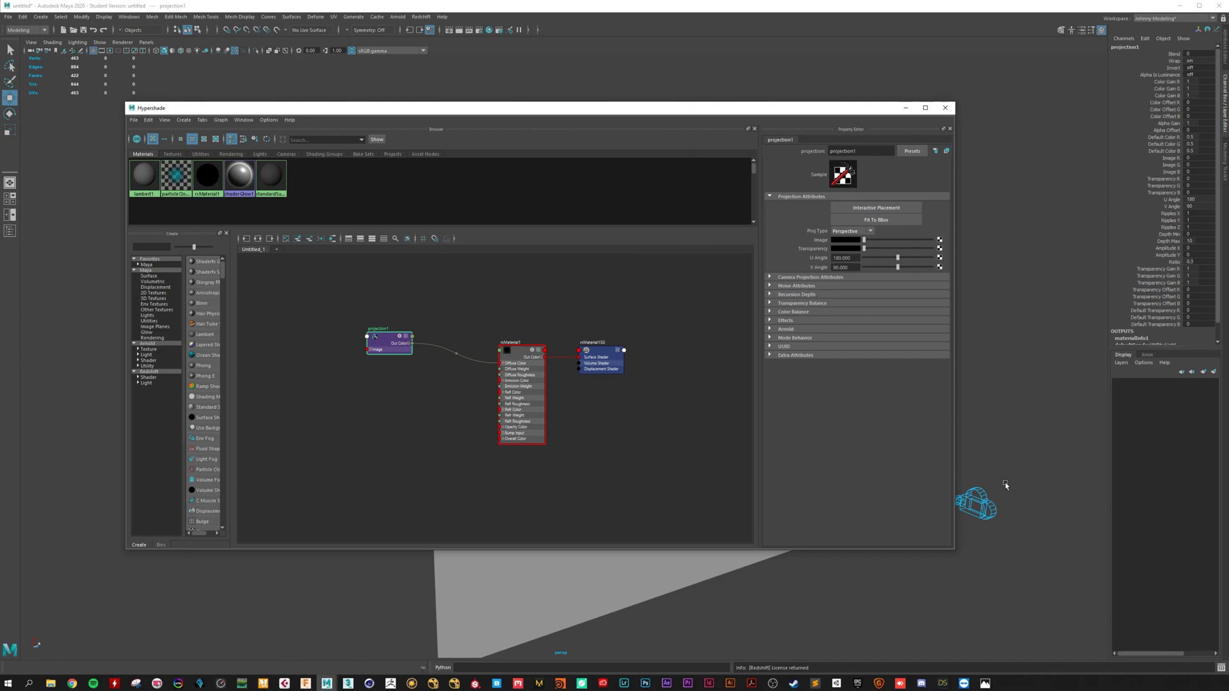
# Link the projection to cameraShape1 and set its fit type to Match Camera Resolution
pyautogui.click(770, 278)
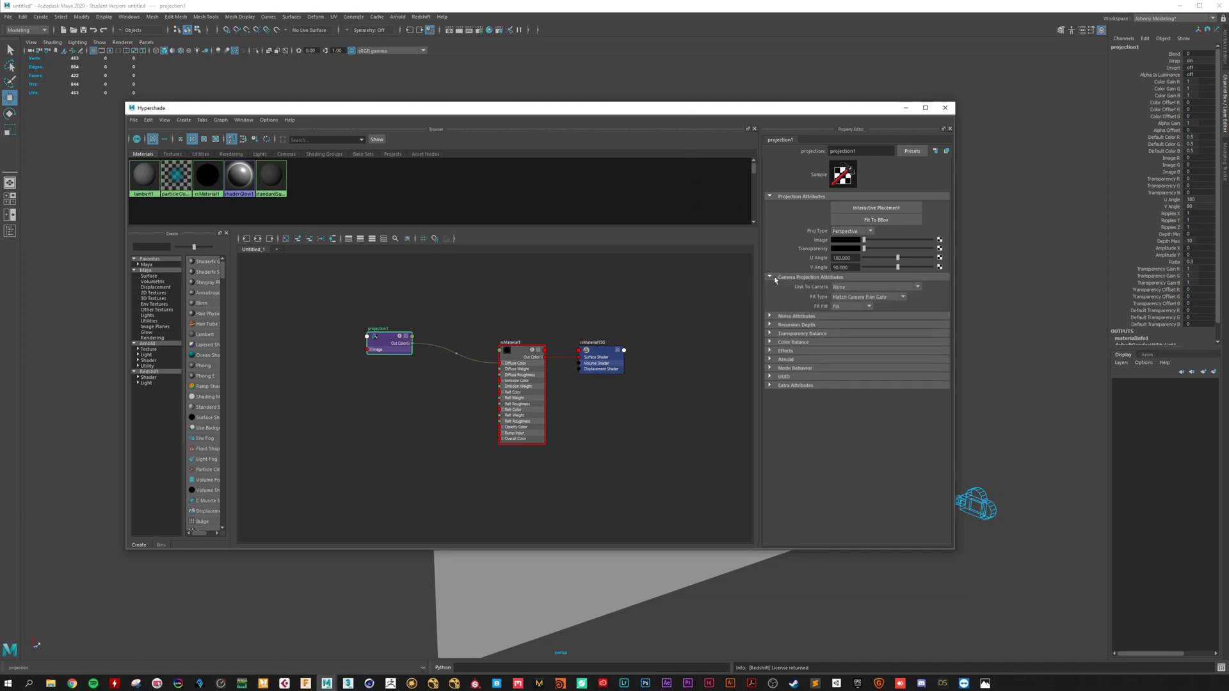
pyautogui.click(899, 287)
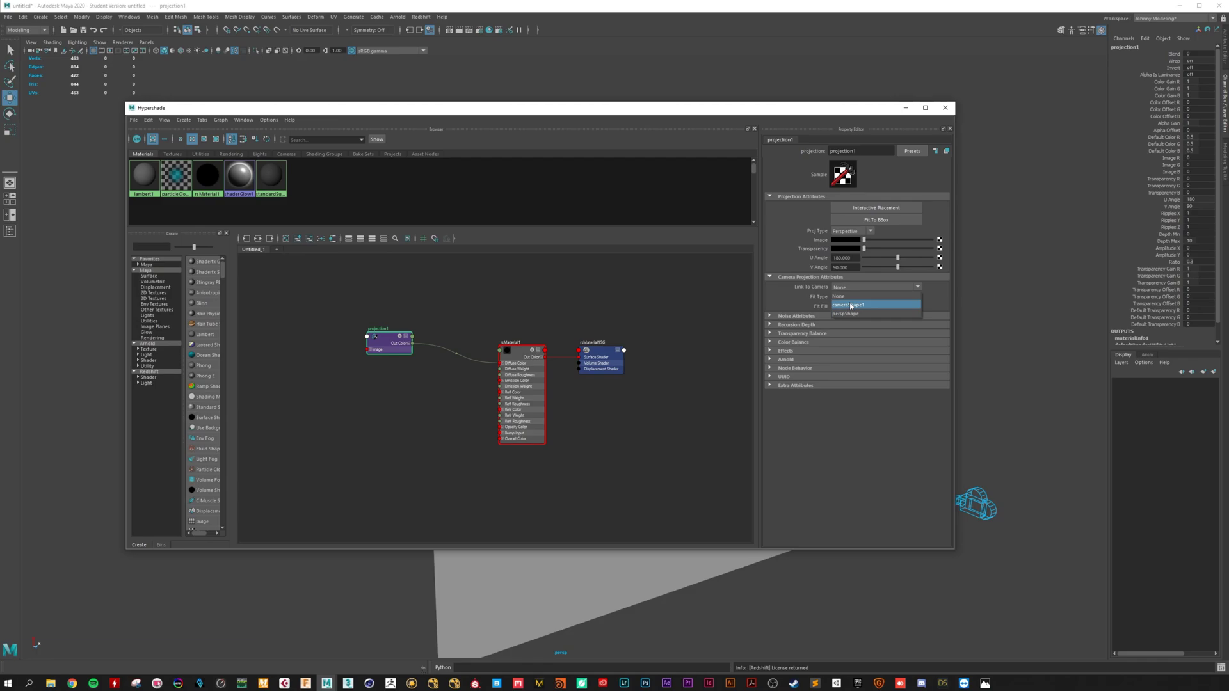
pyautogui.click(869, 301)
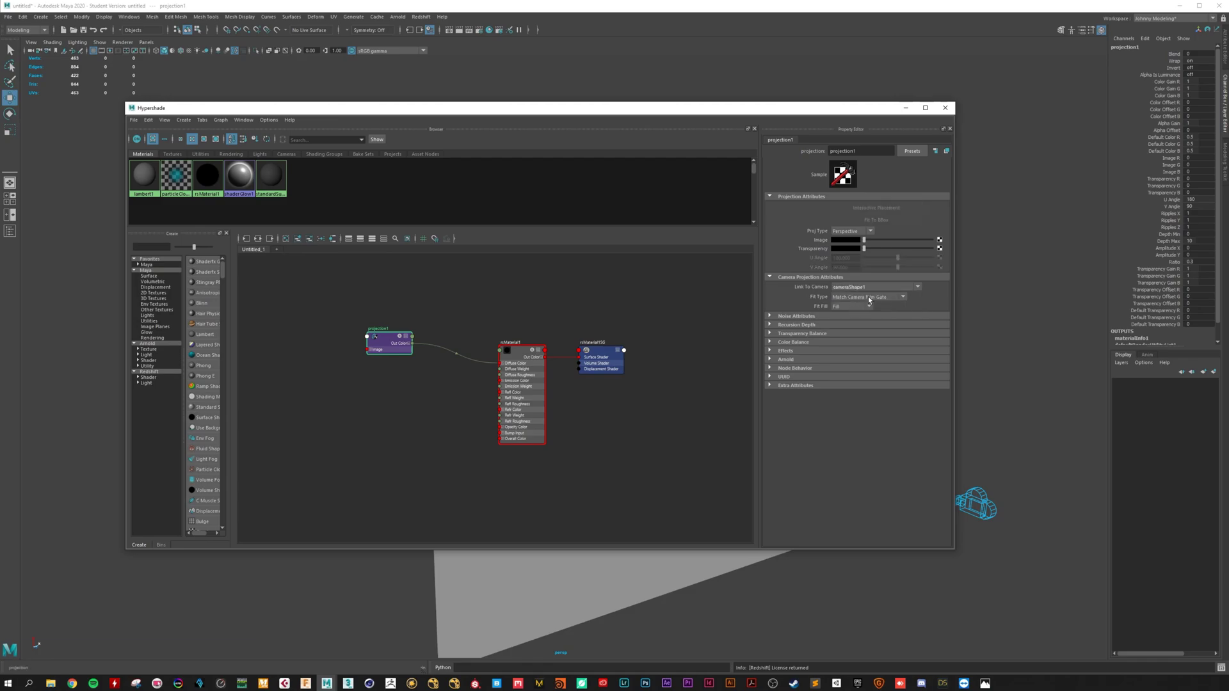
pyautogui.click(904, 298)
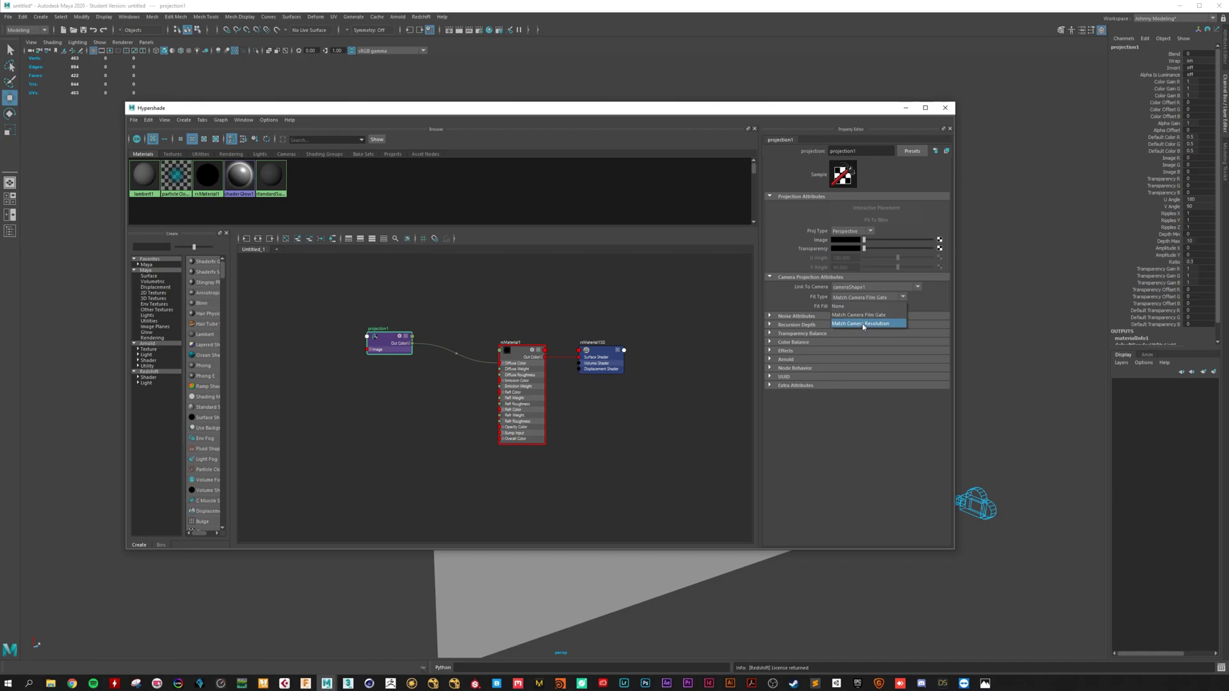
pyautogui.click(864, 324)
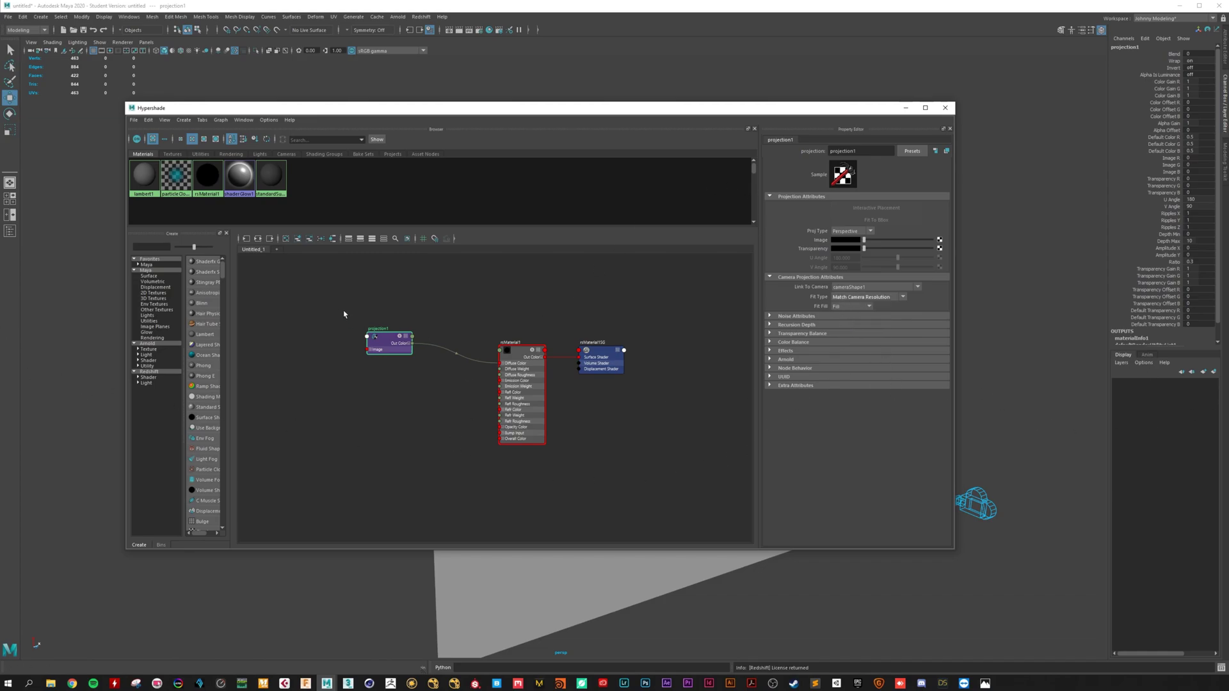
# Map a file texture to the projection's image and load graffitiAlpha.png from the Desktop into it
pyautogui.moveTo(382, 338); pyautogui.dragTo(393, 357)
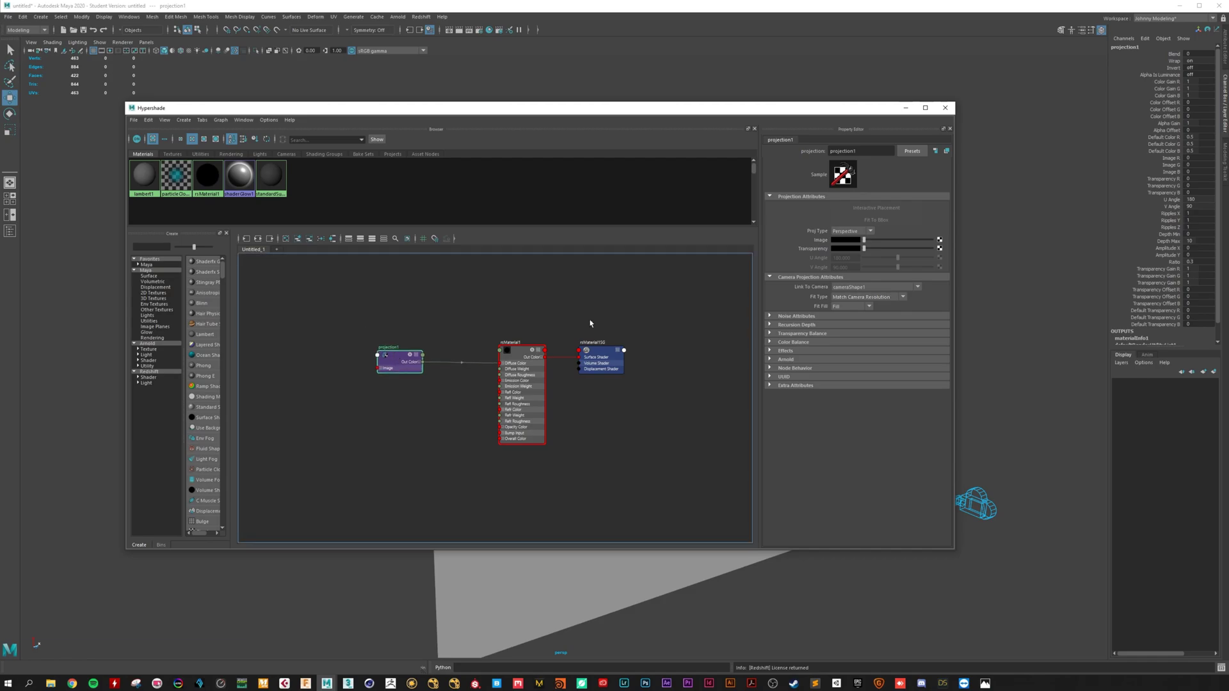
pyautogui.click(941, 242)
pyautogui.click(586, 285)
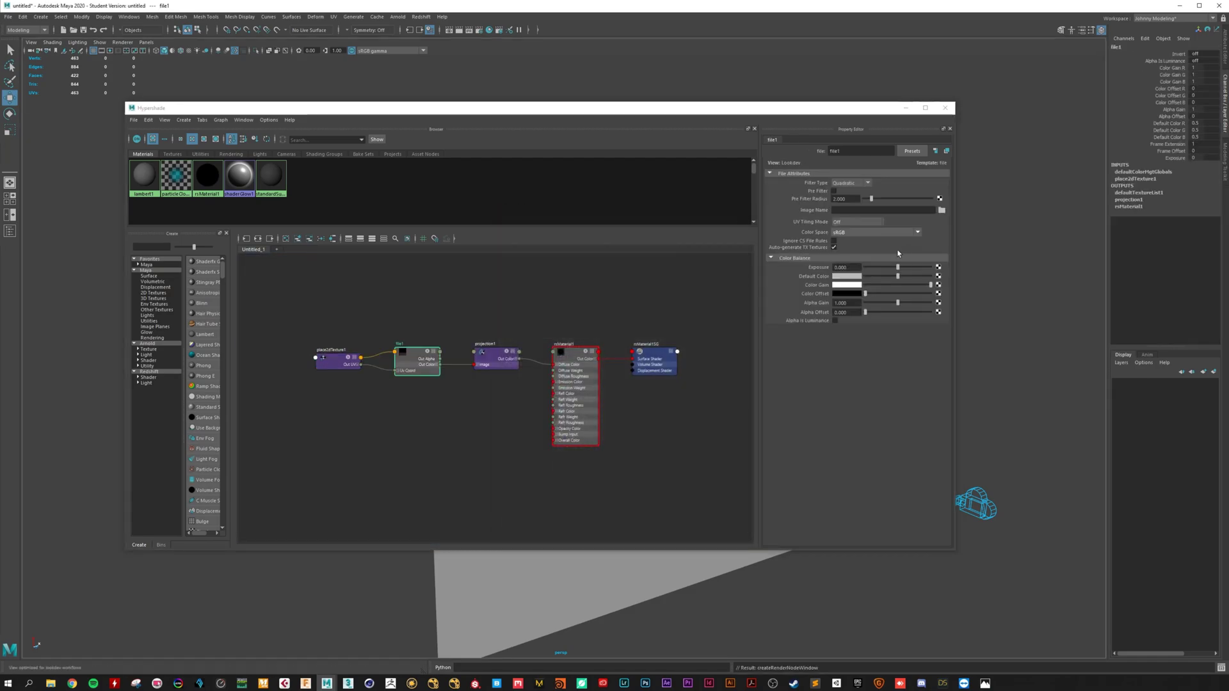
pyautogui.click(942, 210)
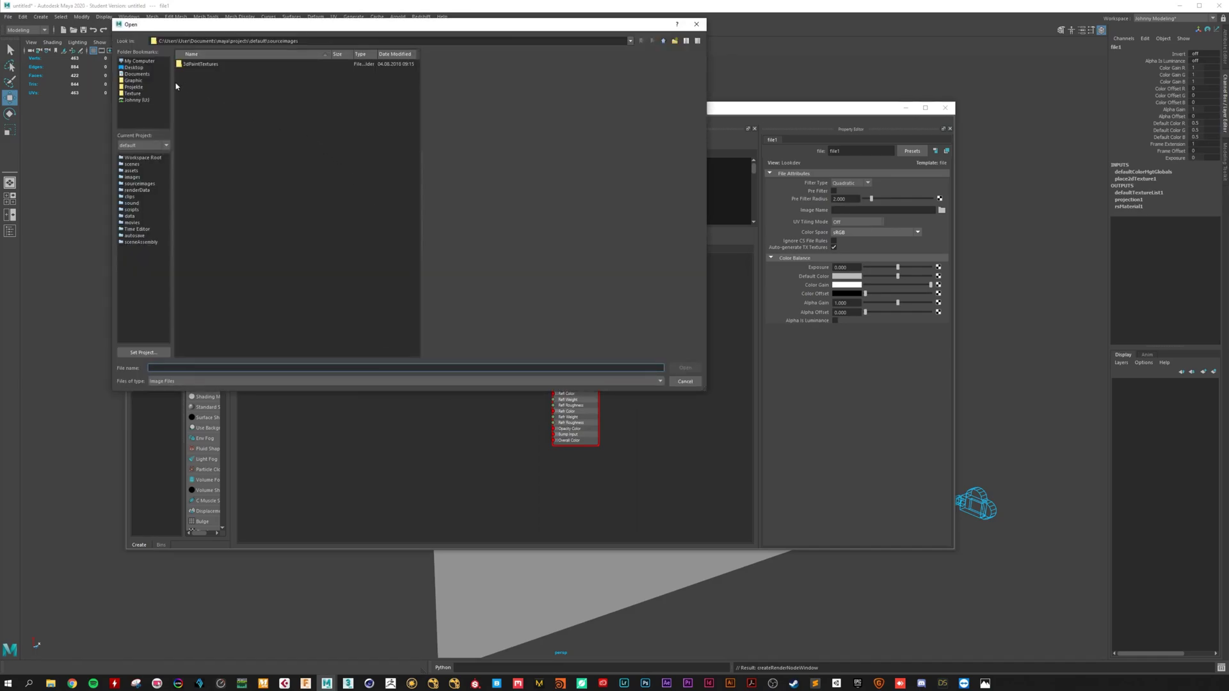
pyautogui.click(135, 67)
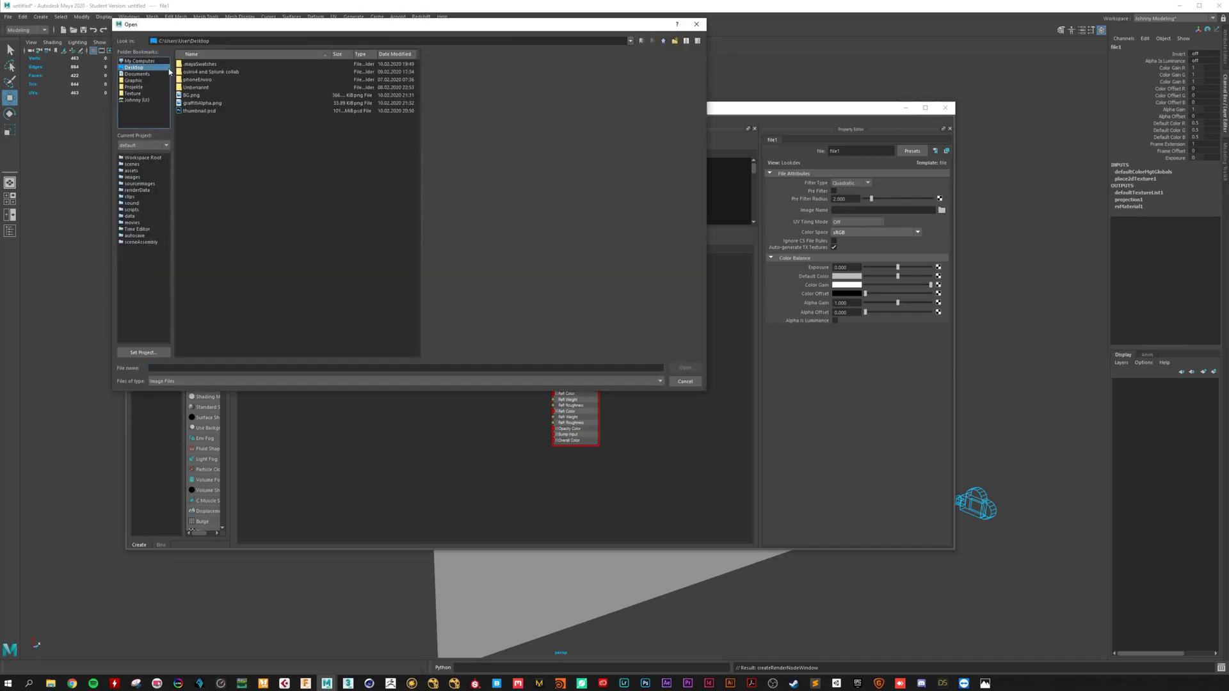
pyautogui.click(192, 103)
pyautogui.click(684, 367)
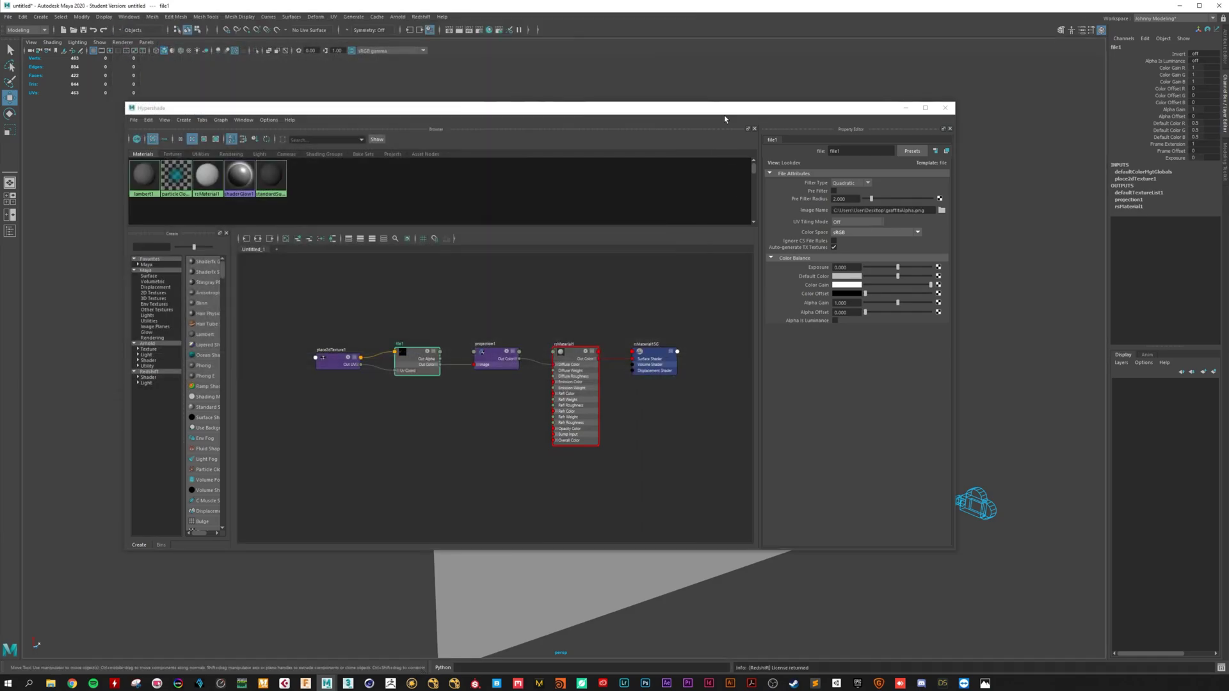
# Open the Redshift Render View and place it beside the Hypershade window so both can be seen
pyautogui.moveTo(726, 118); pyautogui.dragTo(604, 247)
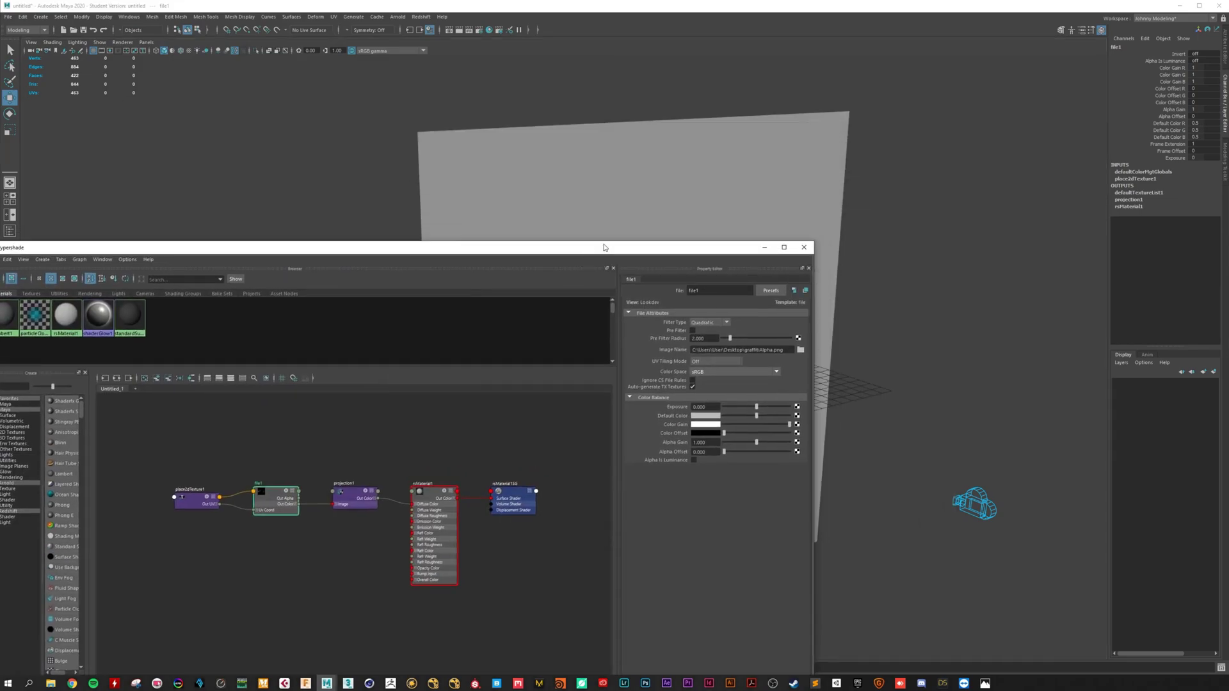
pyautogui.click(1226, 163)
pyautogui.click(1119, 426)
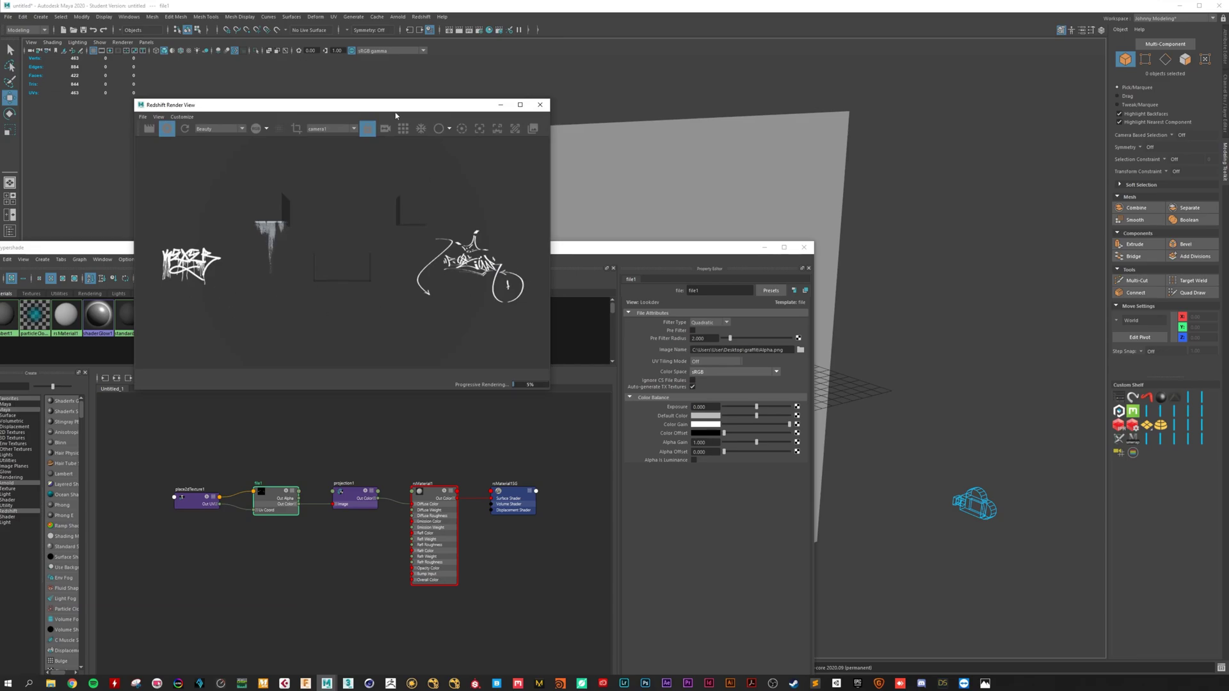
pyautogui.moveTo(396, 107); pyautogui.dragTo(1168, 89)
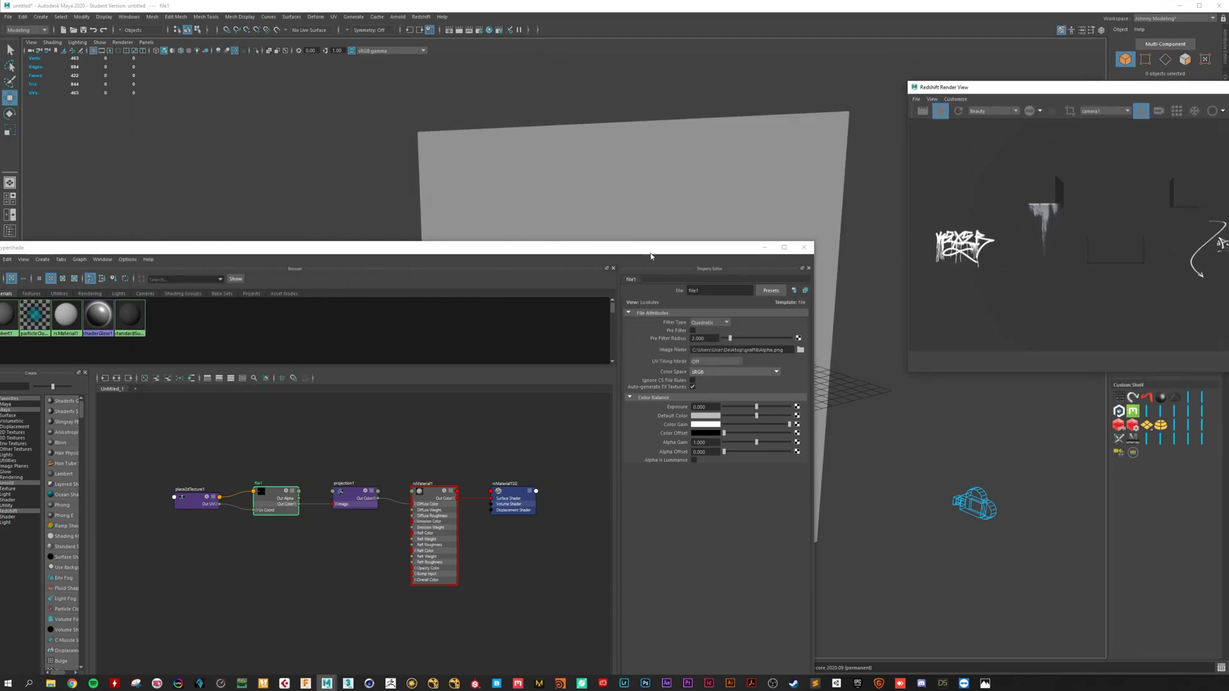
pyautogui.moveTo(651, 251); pyautogui.dragTo(705, 114)
# Add a RedshiftMaterialBlender node to the graph below the existing material
pyautogui.scroll(-2, 384, 397)
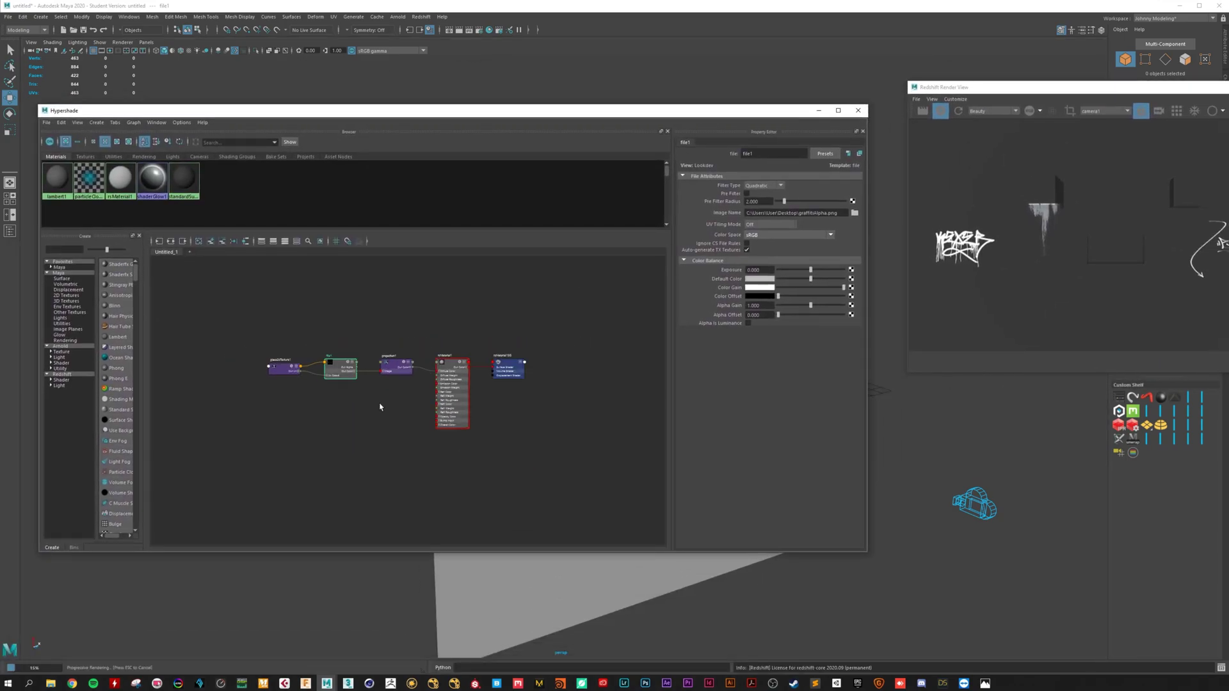
pyautogui.click(347, 417)
pyautogui.press('Tab')
pyautogui.write('blend')
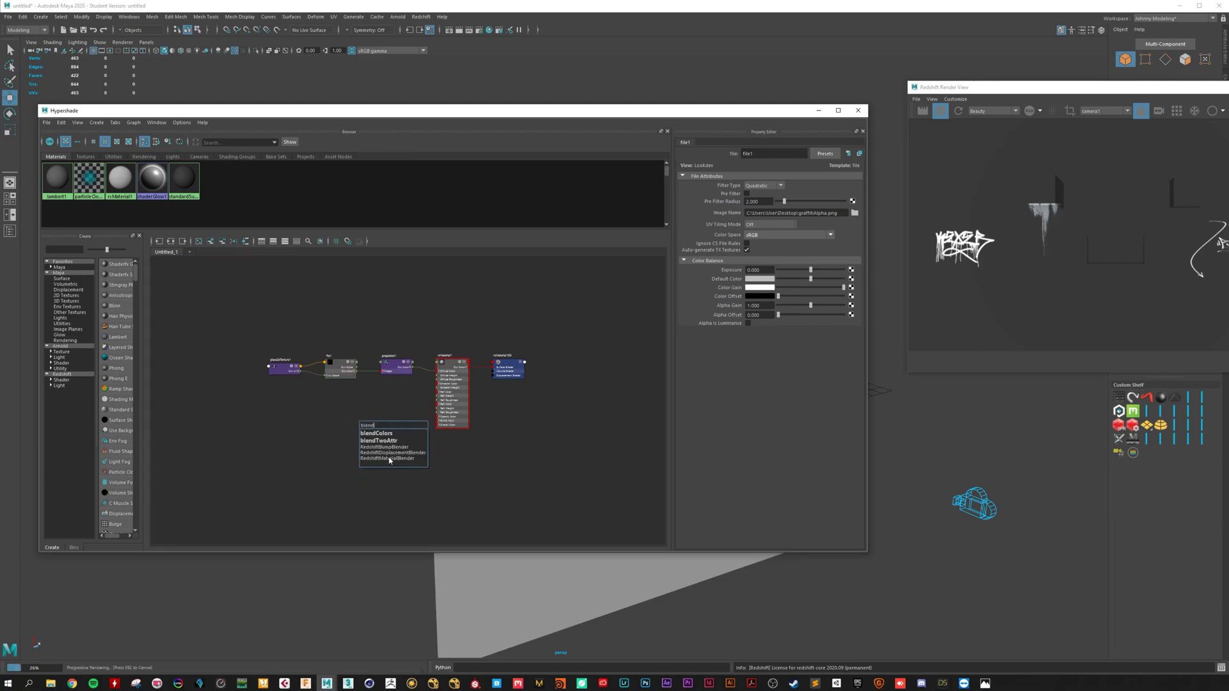
pyautogui.click(390, 458)
pyautogui.moveTo(415, 440); pyautogui.dragTo(498, 450)
# Wire the wall material into the blender's Base Color, the projection into Blend Color 1, and the blender into the wall's shading group
pyautogui.scroll(3, 495, 446)
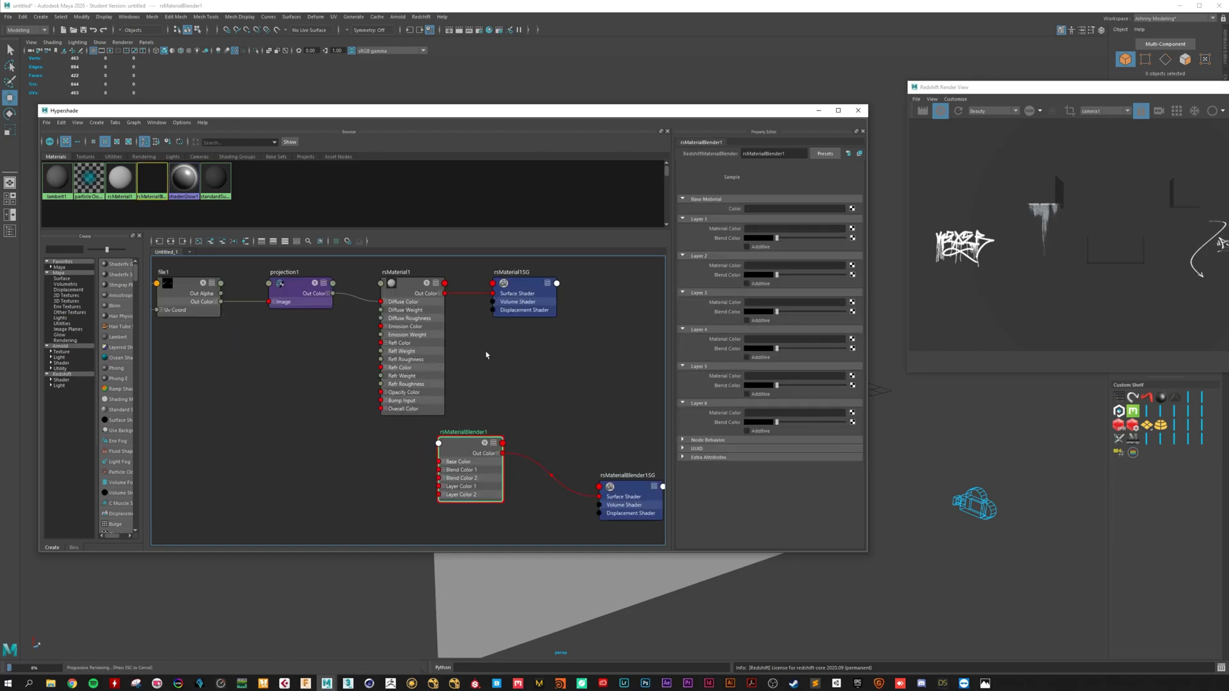
pyautogui.moveTo(596, 498); pyautogui.dragTo(443, 463)
pyautogui.moveTo(333, 293); pyautogui.dragTo(440, 470)
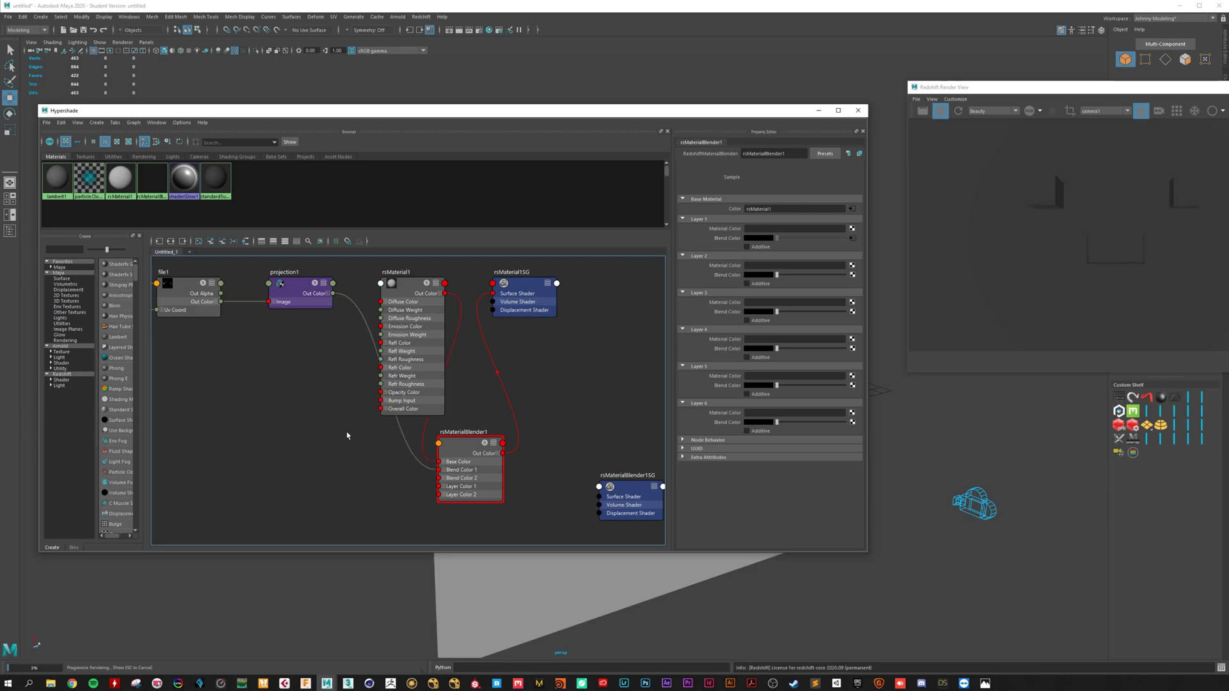
pyautogui.press('Tab')
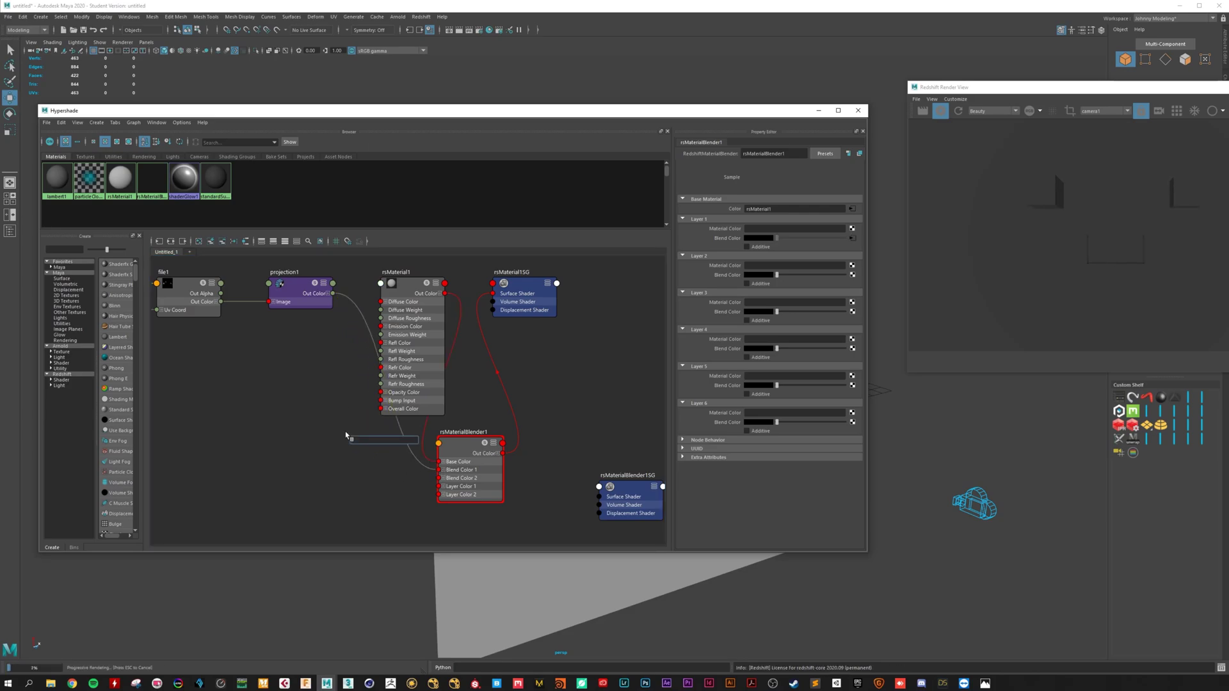
pyautogui.write('re')
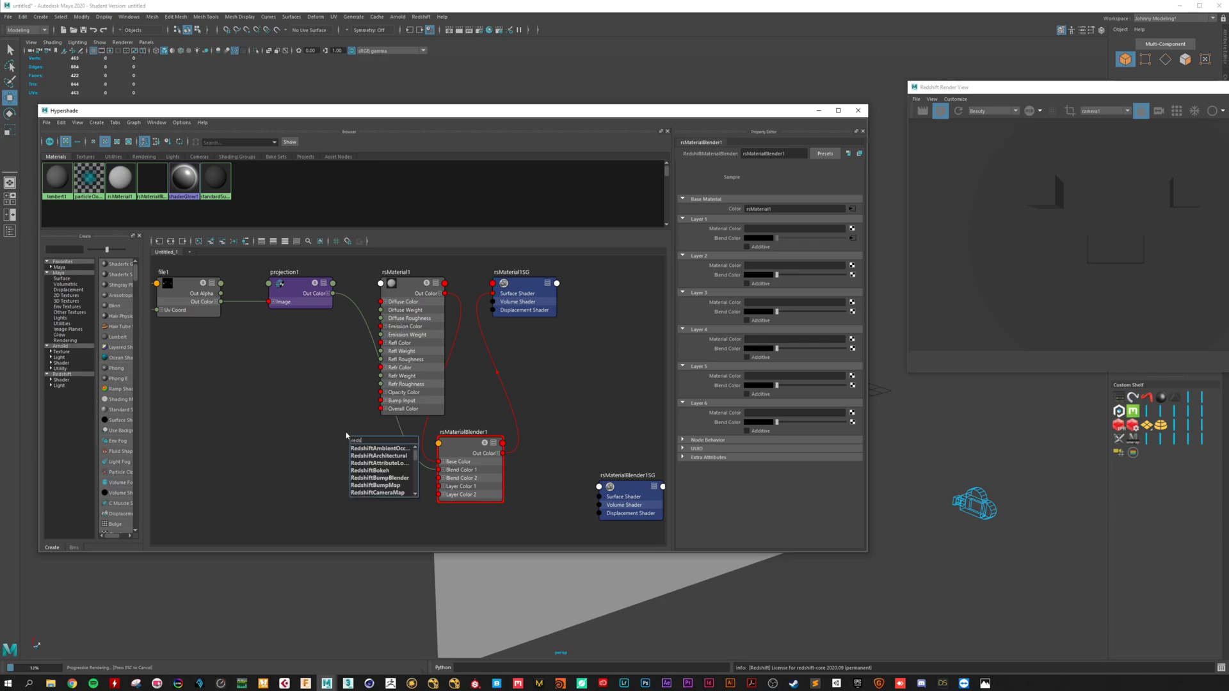
pyautogui.write('ds')
pyautogui.press('Escape')
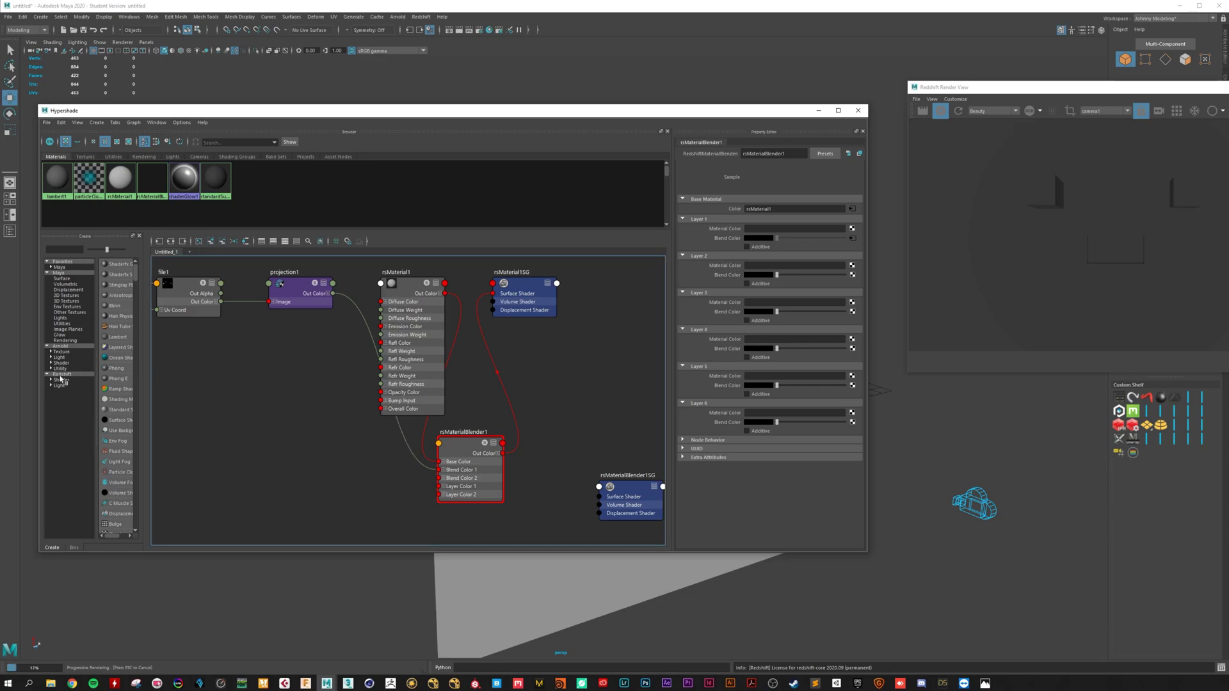
# Create a second Redshift material, connect it to the blender's Layer Color 1, and delete its unused shading group
pyautogui.click(62, 374)
pyautogui.click(116, 306)
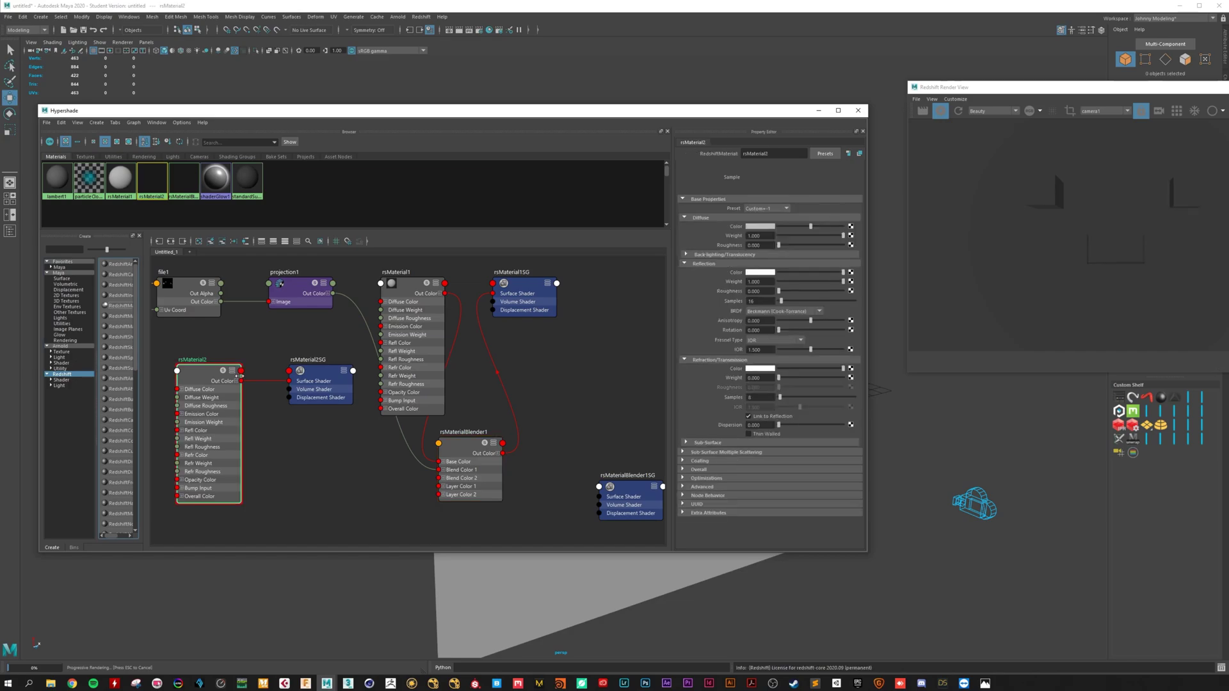
pyautogui.moveTo(241, 380); pyautogui.dragTo(439, 487)
pyautogui.click(317, 381)
pyautogui.press('Delete')
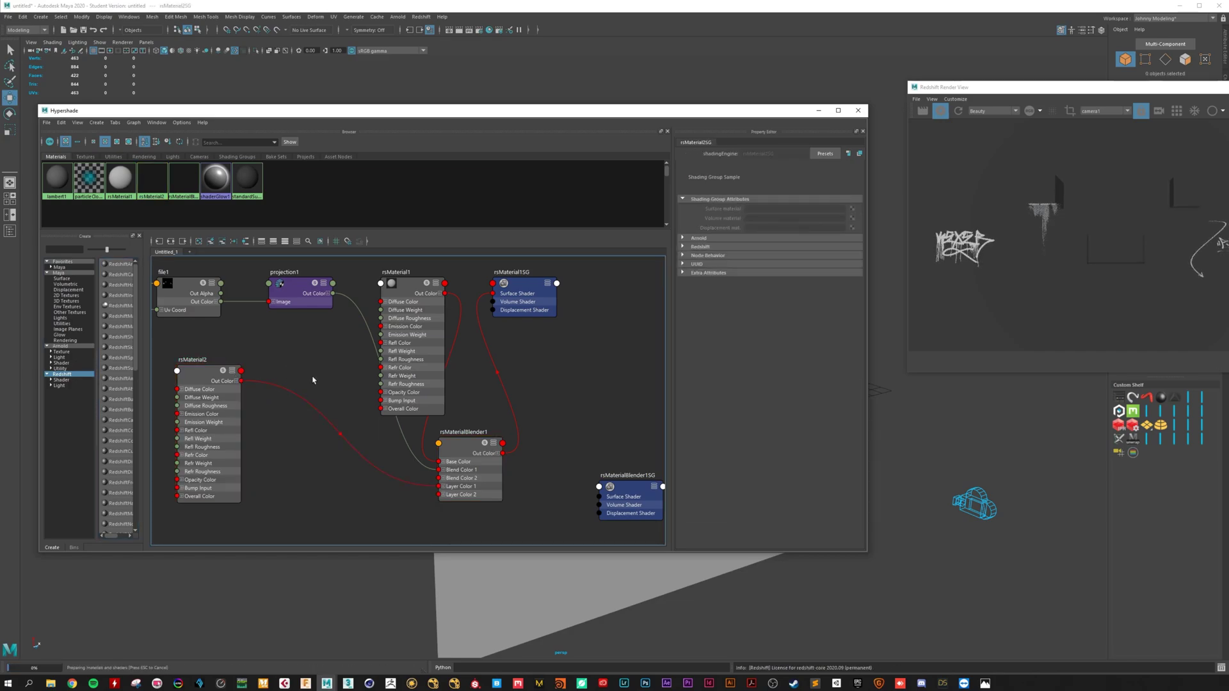
pyautogui.moveTo(199, 377); pyautogui.dragTo(277, 434)
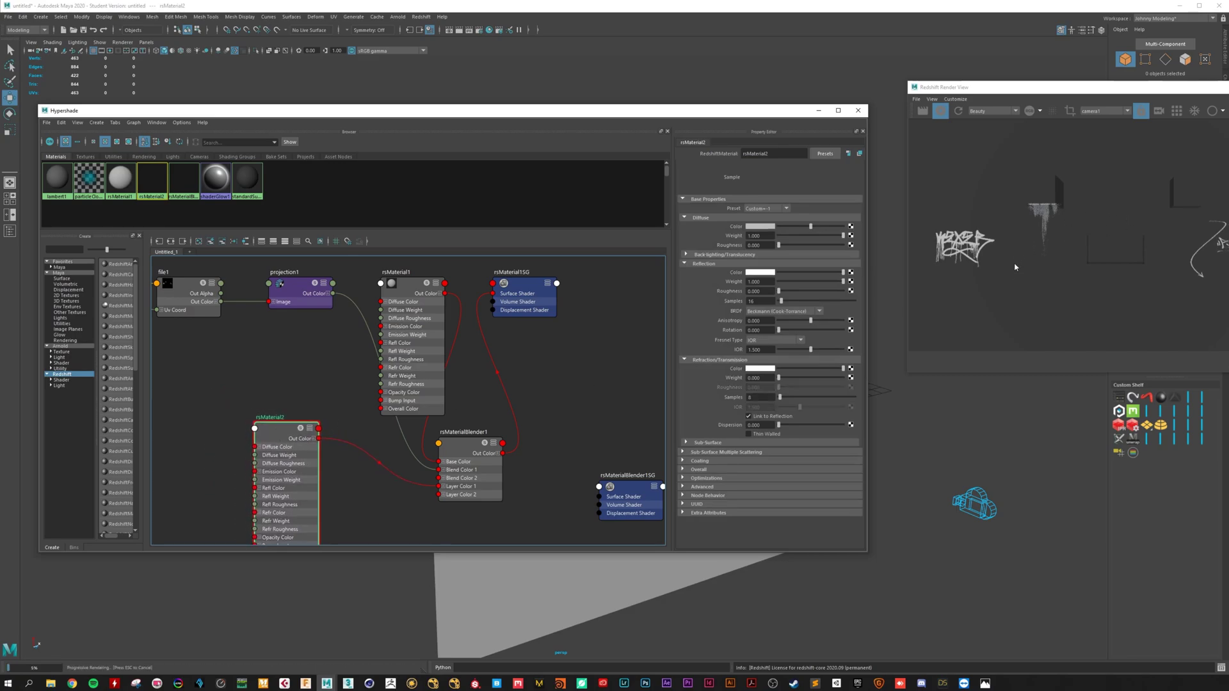
# Make the second material's diffuse color red and raise the wall material's reflection roughness to about 0.6
pyautogui.click(770, 226)
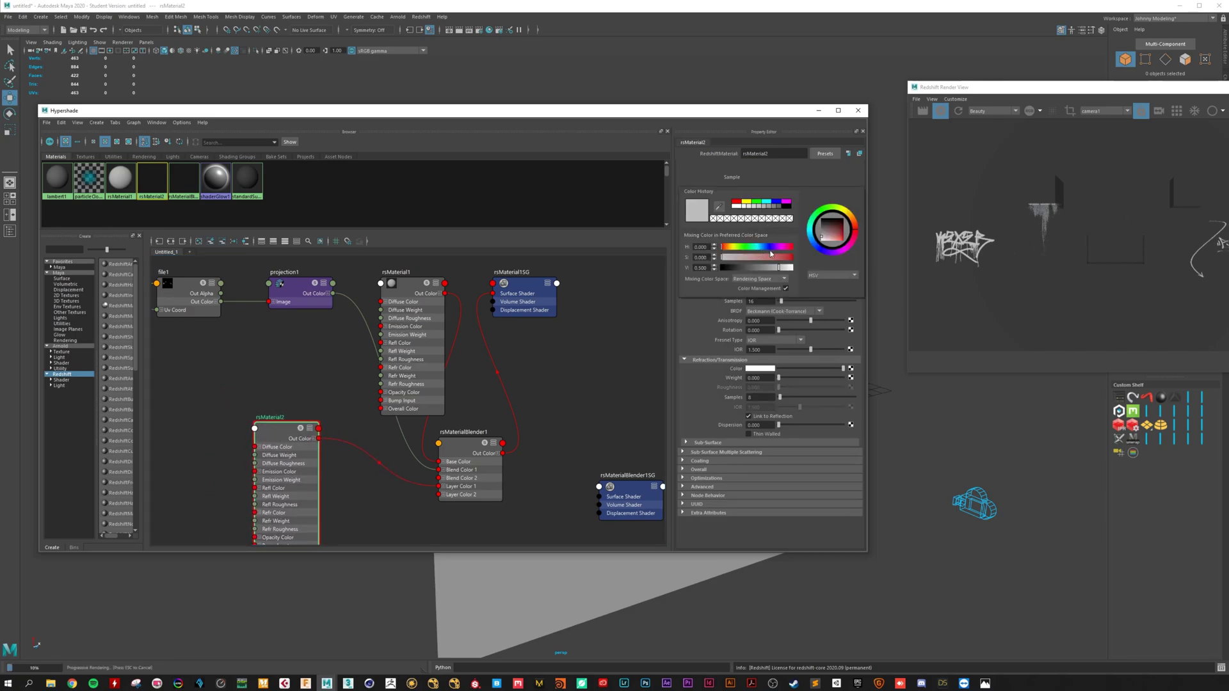
pyautogui.moveTo(781, 258); pyautogui.dragTo(794, 259)
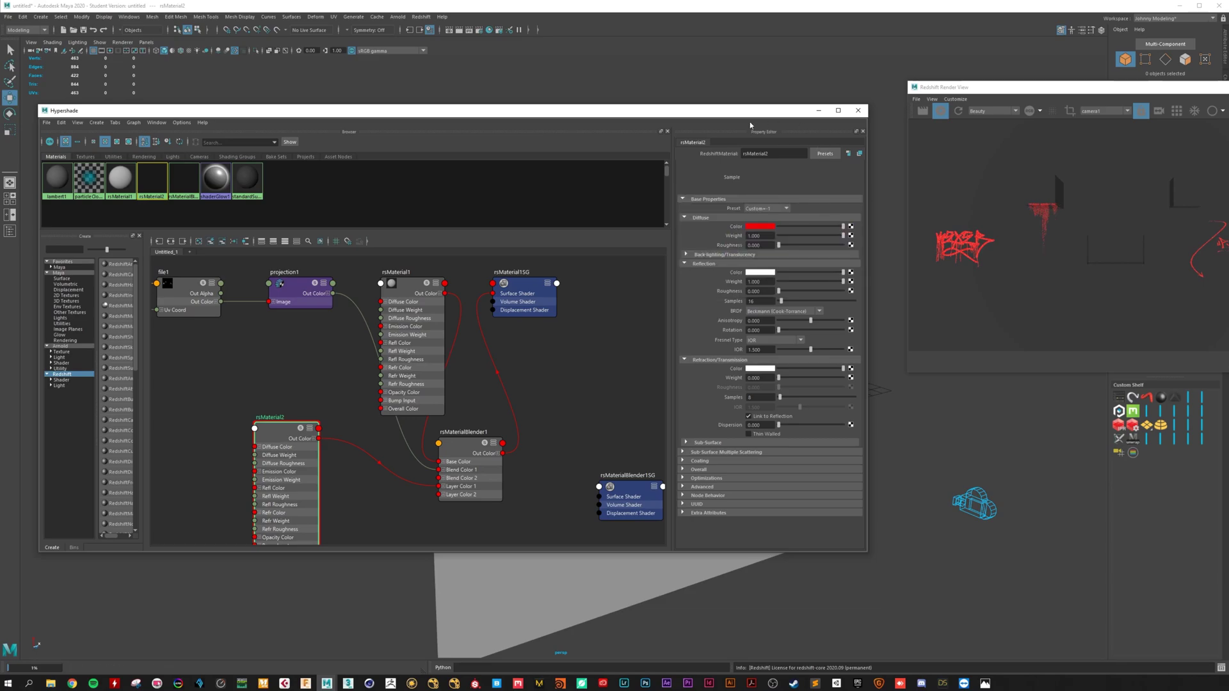
pyautogui.click(406, 283)
pyautogui.moveTo(780, 294); pyautogui.dragTo(818, 291)
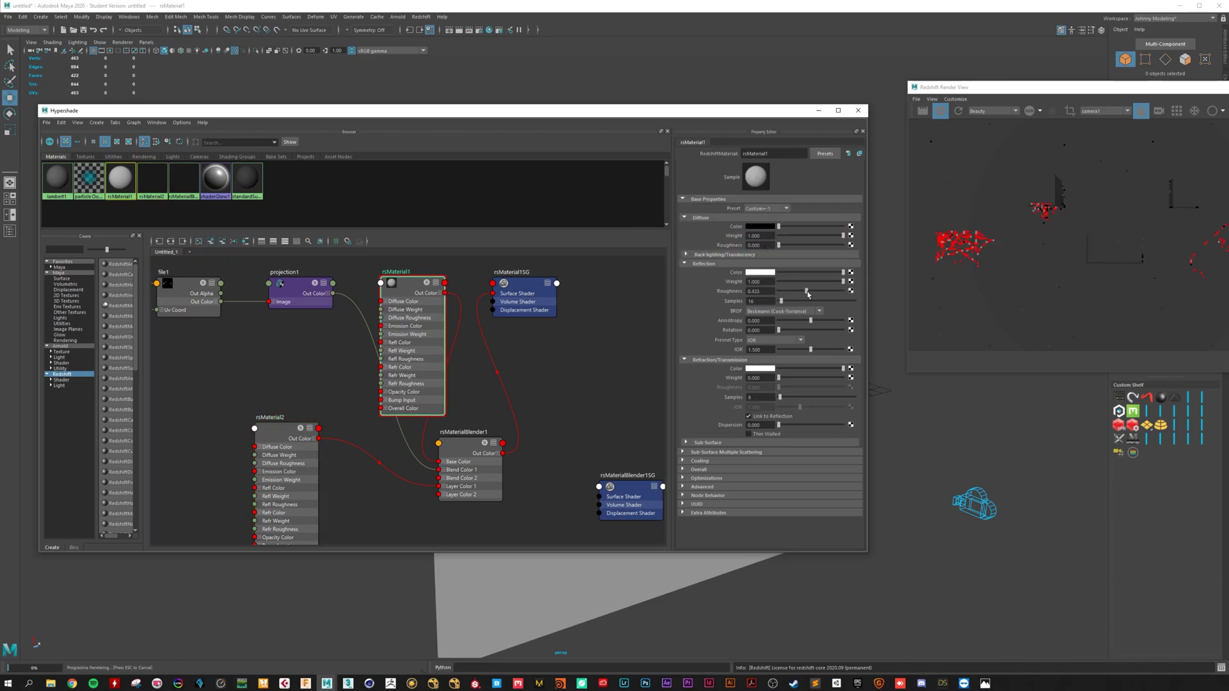
# Move the wall's Redshift material node below the file texture node, clear of the projection node's connection to the blender
pyautogui.moveTo(749, 120); pyautogui.dragTo(685, 486)
pyautogui.keyDown('alt'); pyautogui.moveTo(705, 350); pyautogui.dragTo(661, 108); pyautogui.keyUp('alt')
pyautogui.click(980, 682)
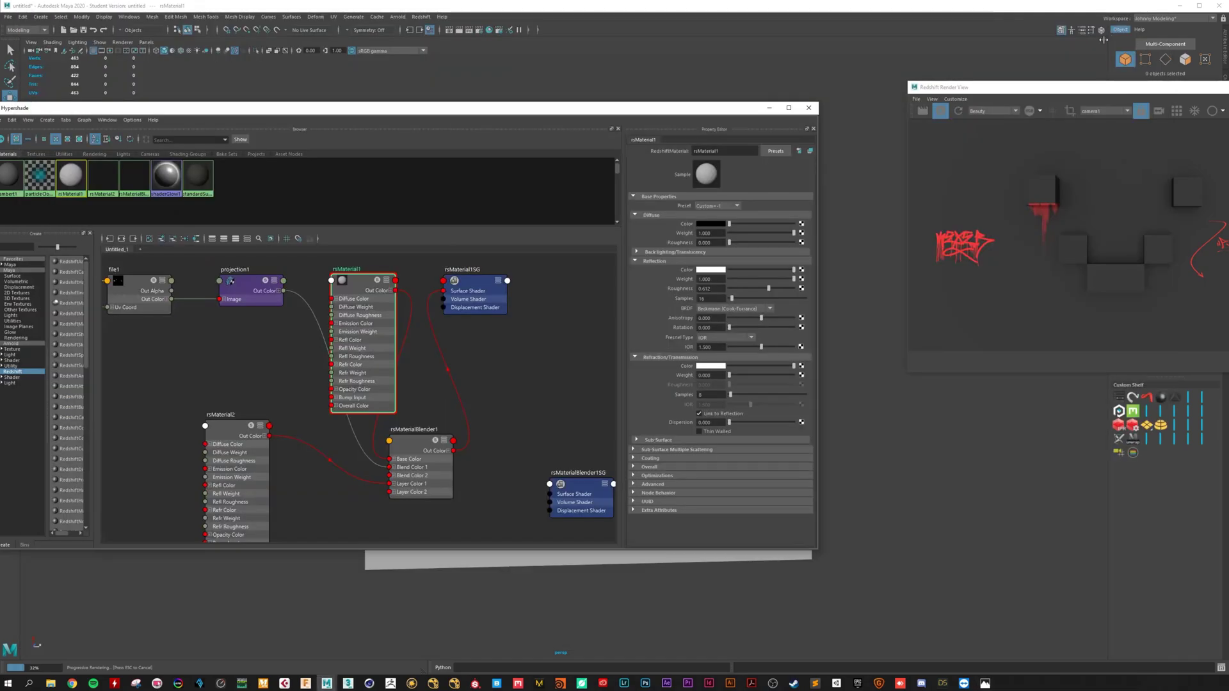
pyautogui.click(1158, 20)
pyautogui.moveTo(661, 107); pyautogui.dragTo(760, 100)
pyautogui.scroll(-3, 460, 299)
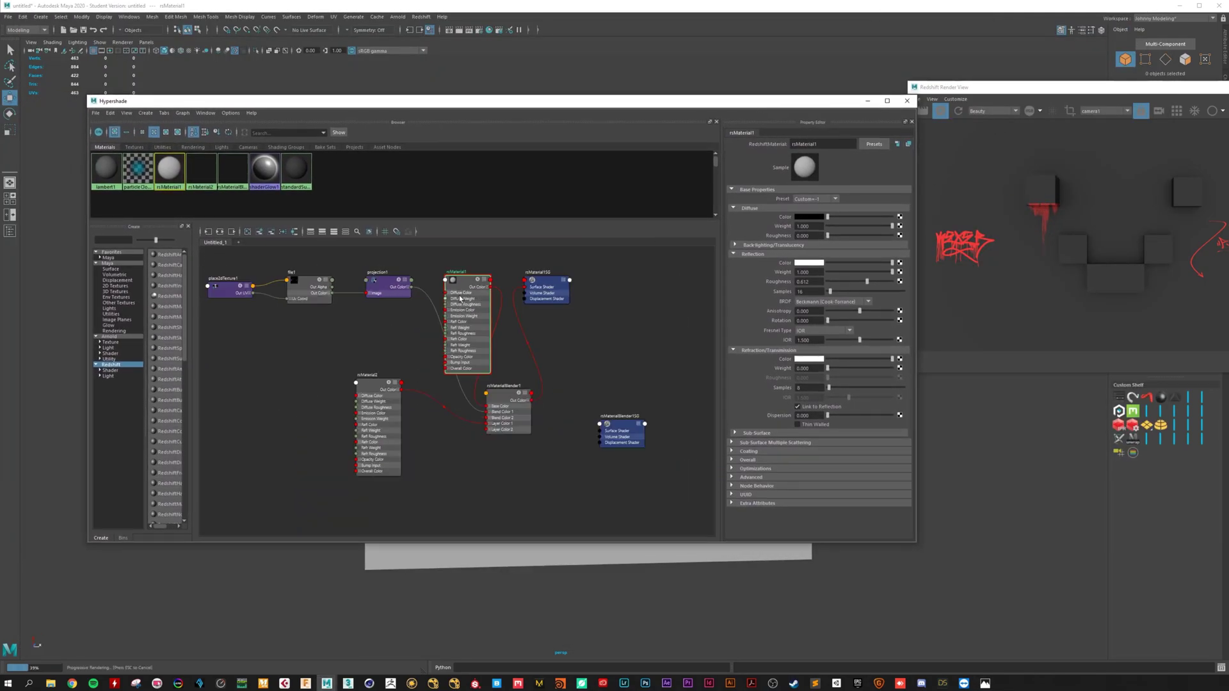
pyautogui.moveTo(461, 299); pyautogui.dragTo(426, 294)
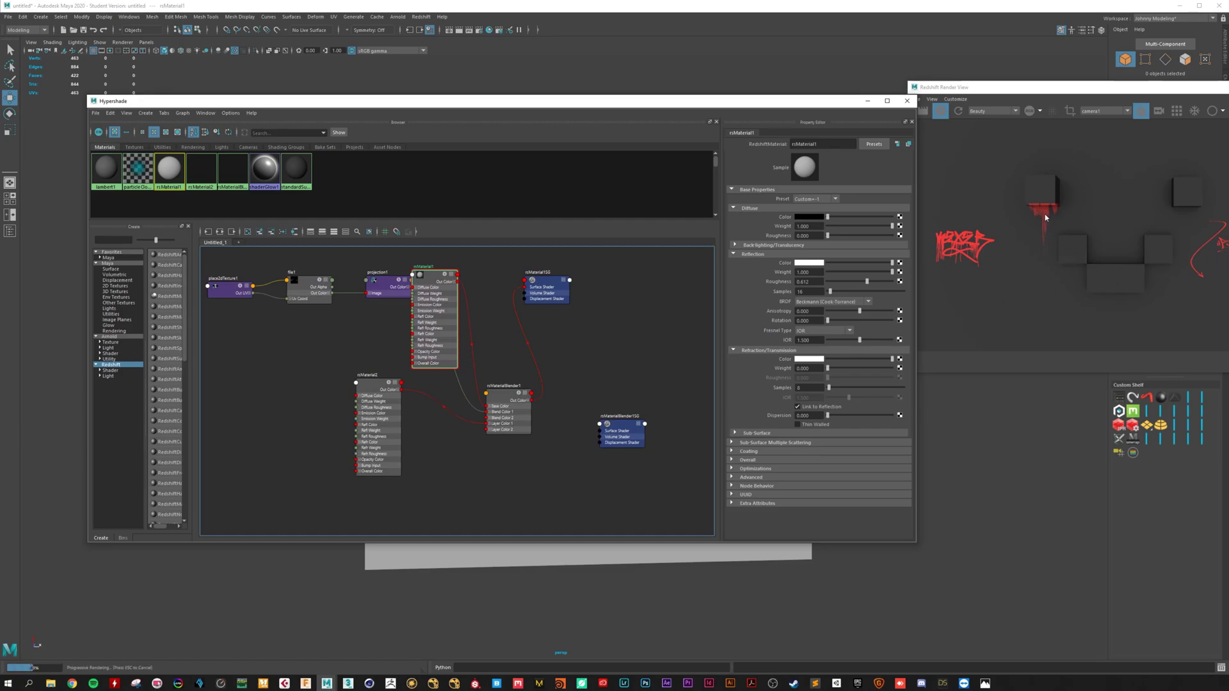
pyautogui.moveTo(432, 278); pyautogui.dragTo(258, 318)
# Move the red Redshift material node lower in the graph and set its Fresnel type to Metalness
pyautogui.moveTo(371, 392); pyautogui.dragTo(344, 435)
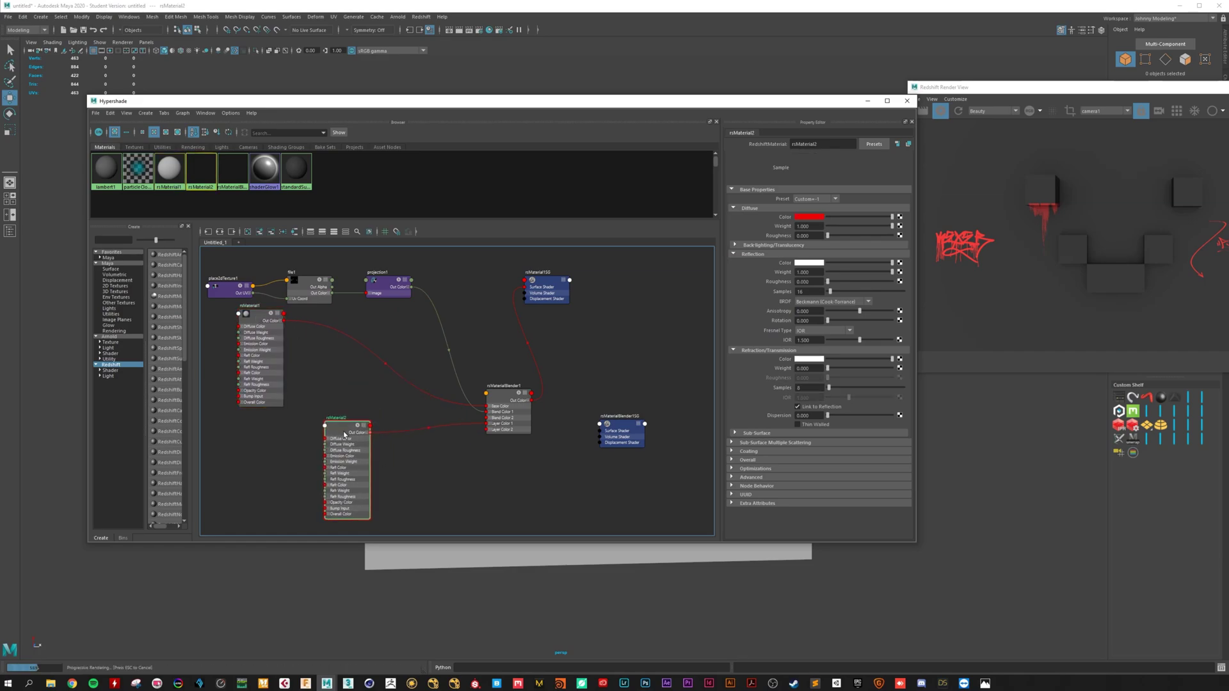
pyautogui.click(823, 331)
pyautogui.click(820, 366)
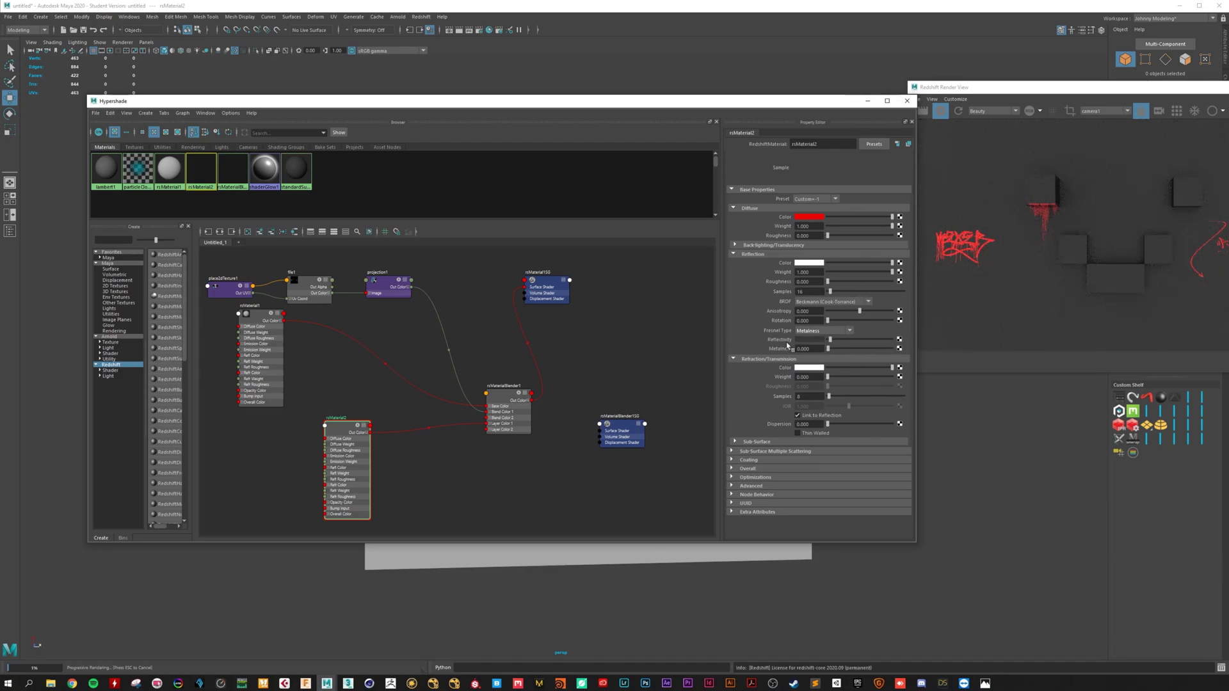
# Replace the scene's dome light with a new Redshift area light and scale it up at the center of the block face
pyautogui.moveTo(787, 105); pyautogui.dragTo(746, 523)
pyautogui.click(611, 259)
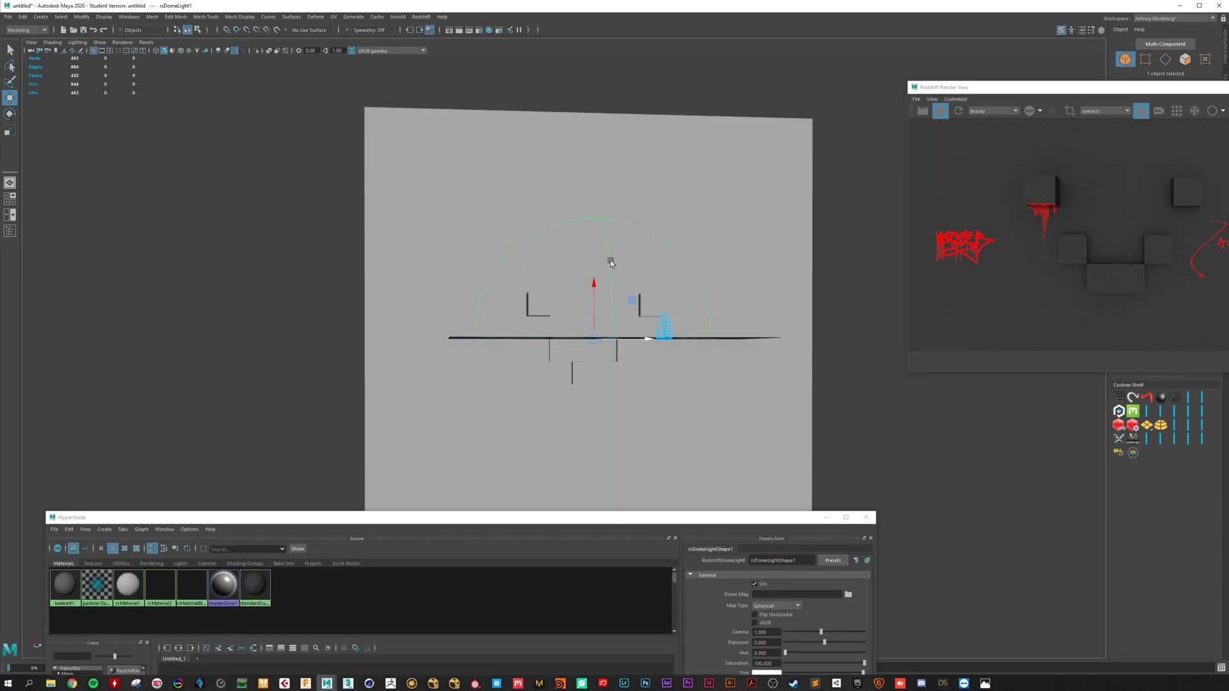
pyautogui.click(1144, 432)
pyautogui.keyDown('alt'); pyautogui.moveTo(730, 390); pyautogui.dragTo(857, 320); pyautogui.keyUp('alt')
pyautogui.press('r')
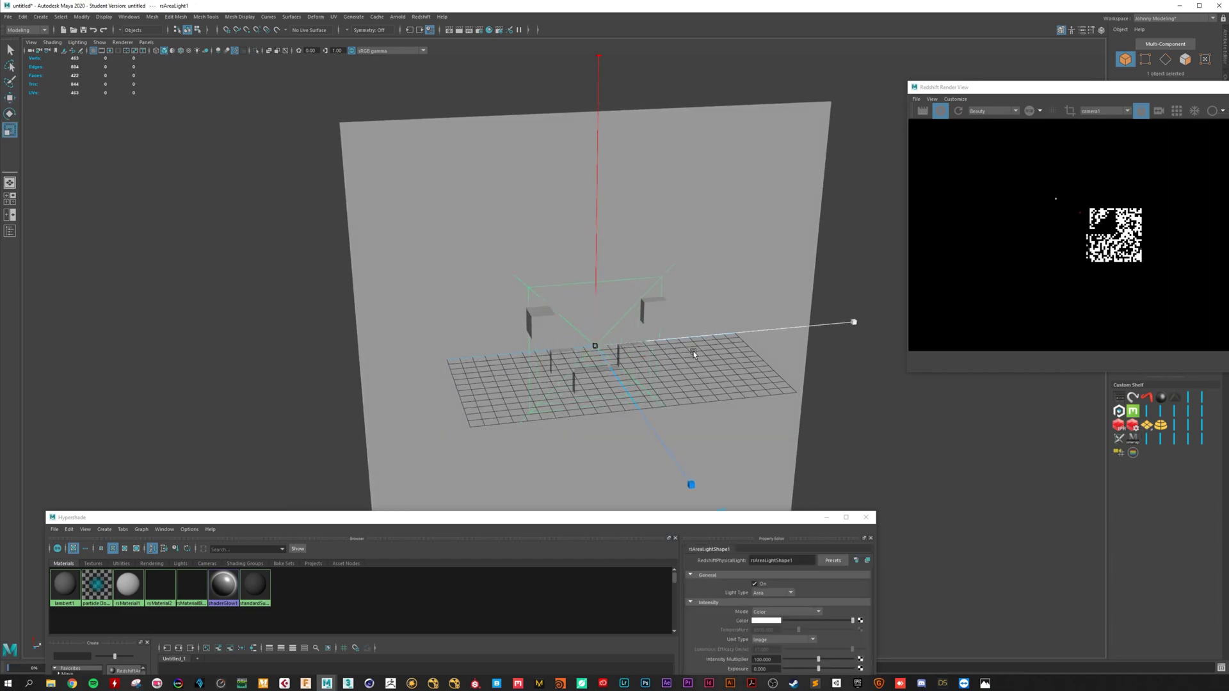
# Rotate the area light, place it beside the wall's edge near the graffiti tag, and angle it across the blocks
pyautogui.press('e')
pyautogui.moveTo(594, 364); pyautogui.dragTo(875, 375)
pyautogui.press('w')
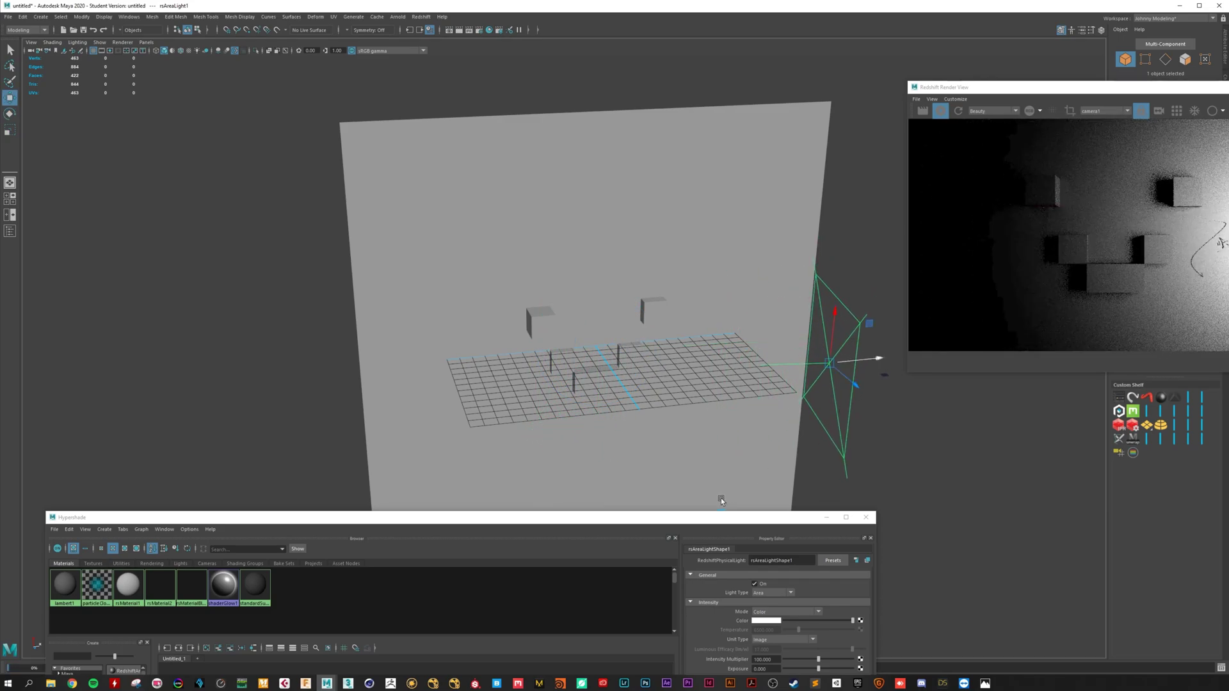
pyautogui.keyDown('alt'); pyautogui.moveTo(794, 493); pyautogui.dragTo(760, 418); pyautogui.keyUp('alt')
pyautogui.press('e')
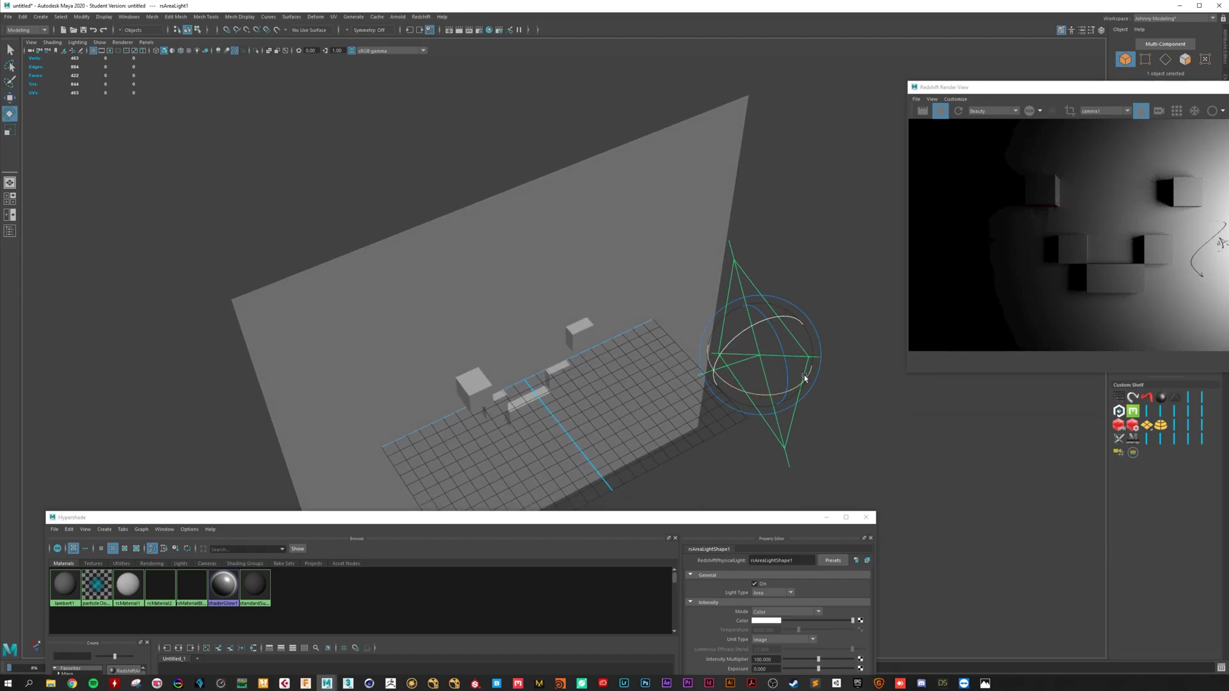
pyautogui.moveTo(805, 382); pyautogui.dragTo(567, 414)
pyautogui.press('w')
# Raise the red paint material's reflection roughness to about 0.46 and change its diffuse color to pure blue
pyautogui.moveTo(626, 517); pyautogui.dragTo(599, 229)
pyautogui.click(291, 555)
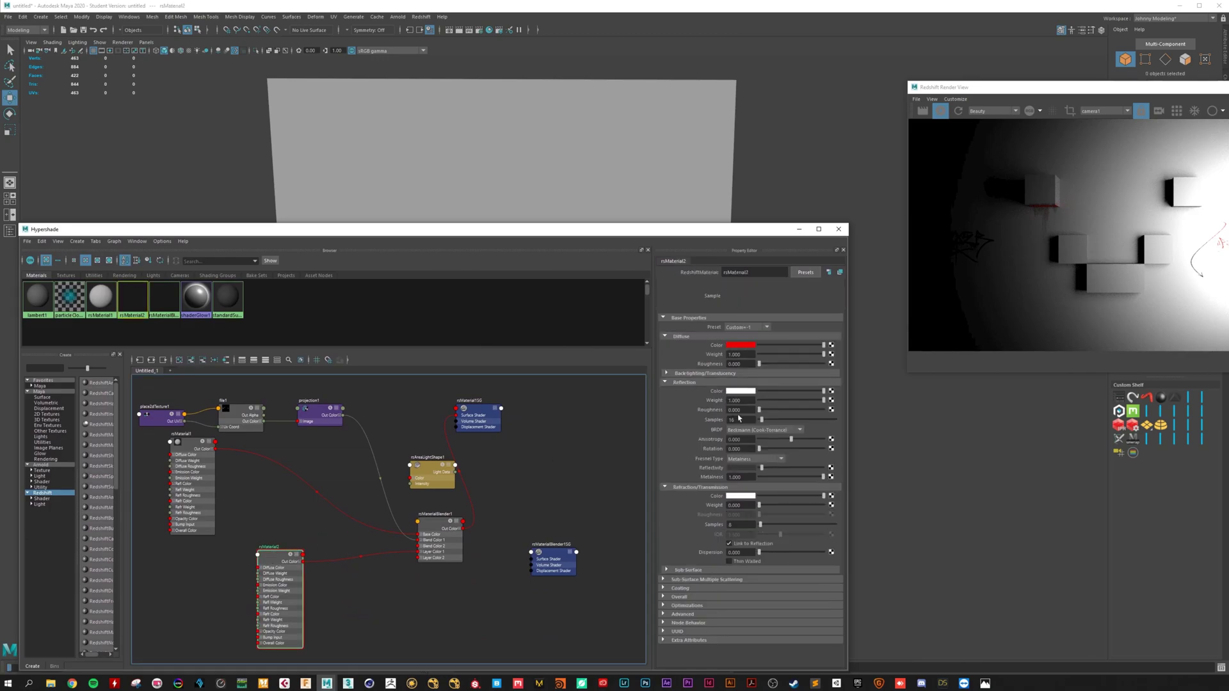
pyautogui.moveTo(760, 410); pyautogui.dragTo(789, 410)
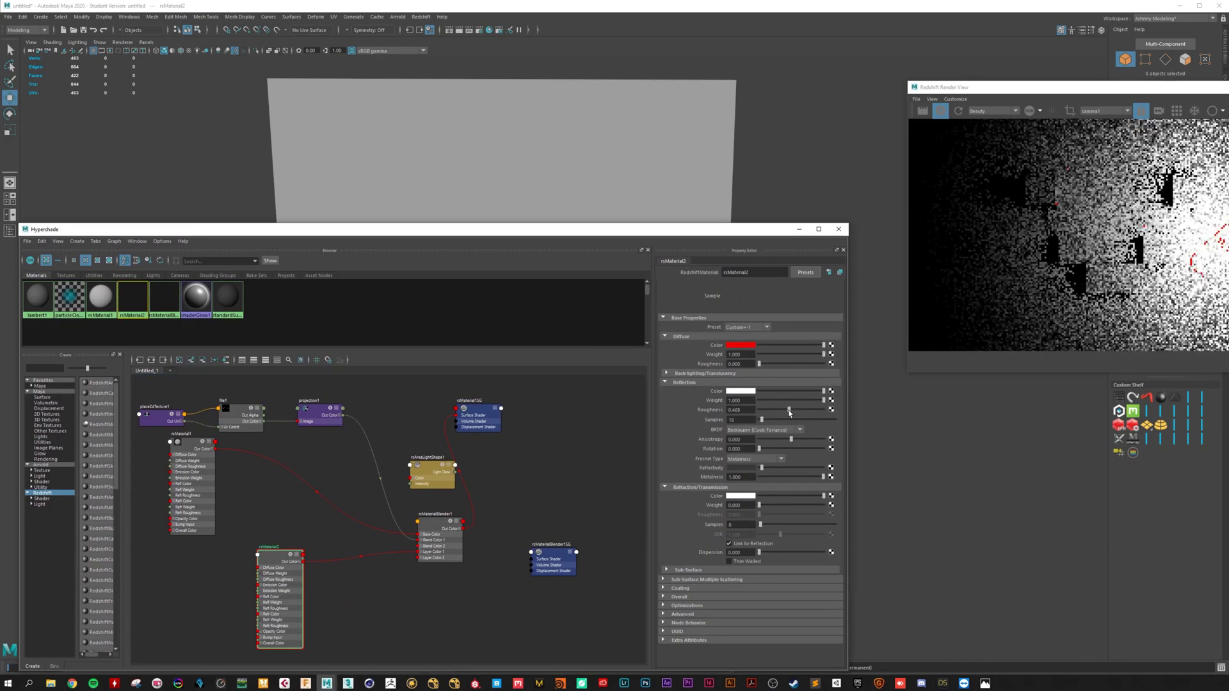
pyautogui.moveTo(823, 345); pyautogui.dragTo(869, 349)
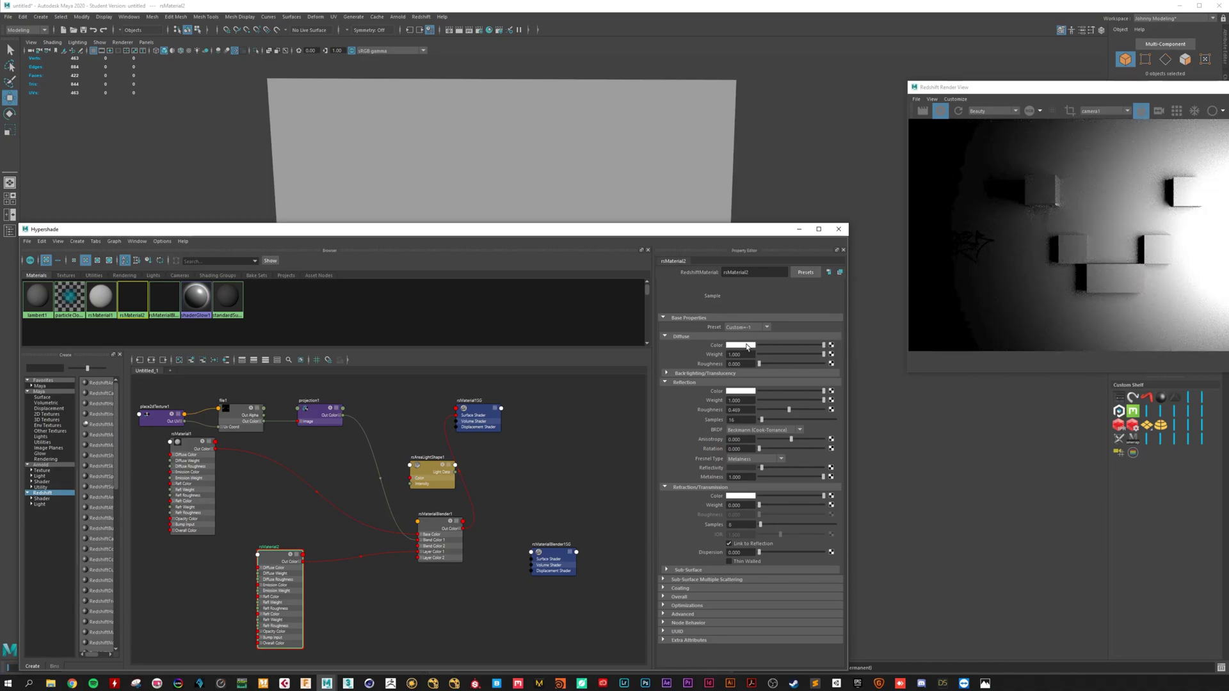
pyautogui.click(748, 346)
pyautogui.click(754, 329)
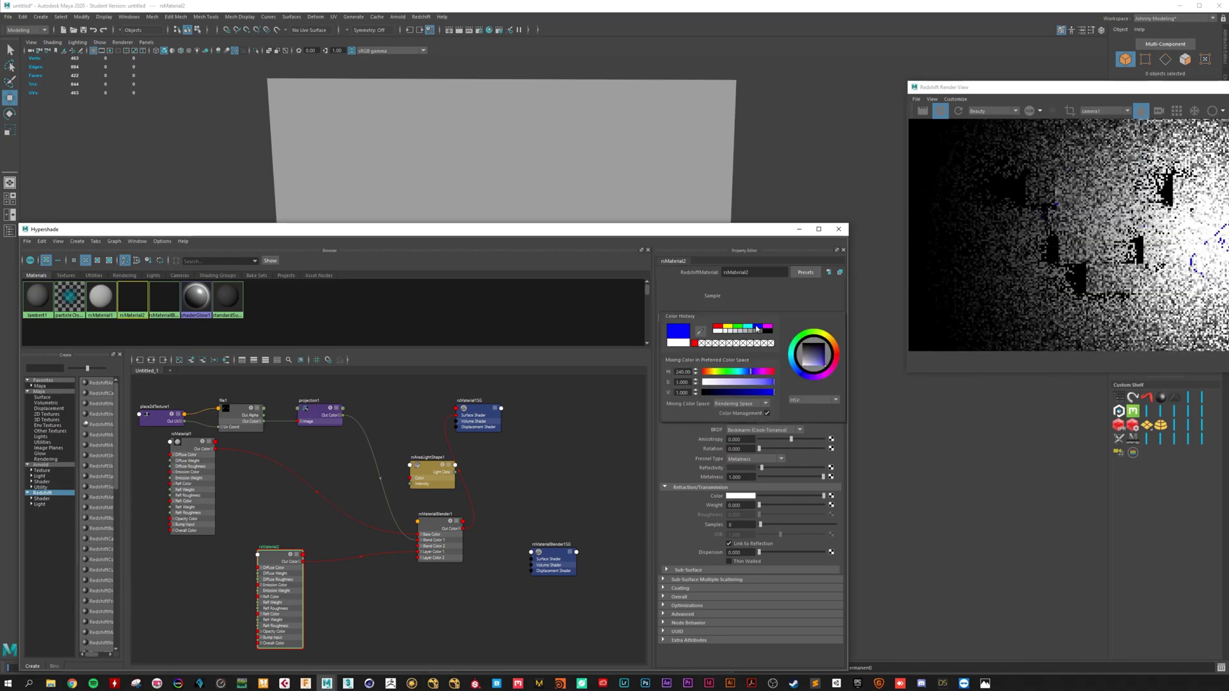
# Select the area light beside the wall and reposition it so its light grazes the block face
pyautogui.moveTo(663, 234); pyautogui.dragTo(630, 524)
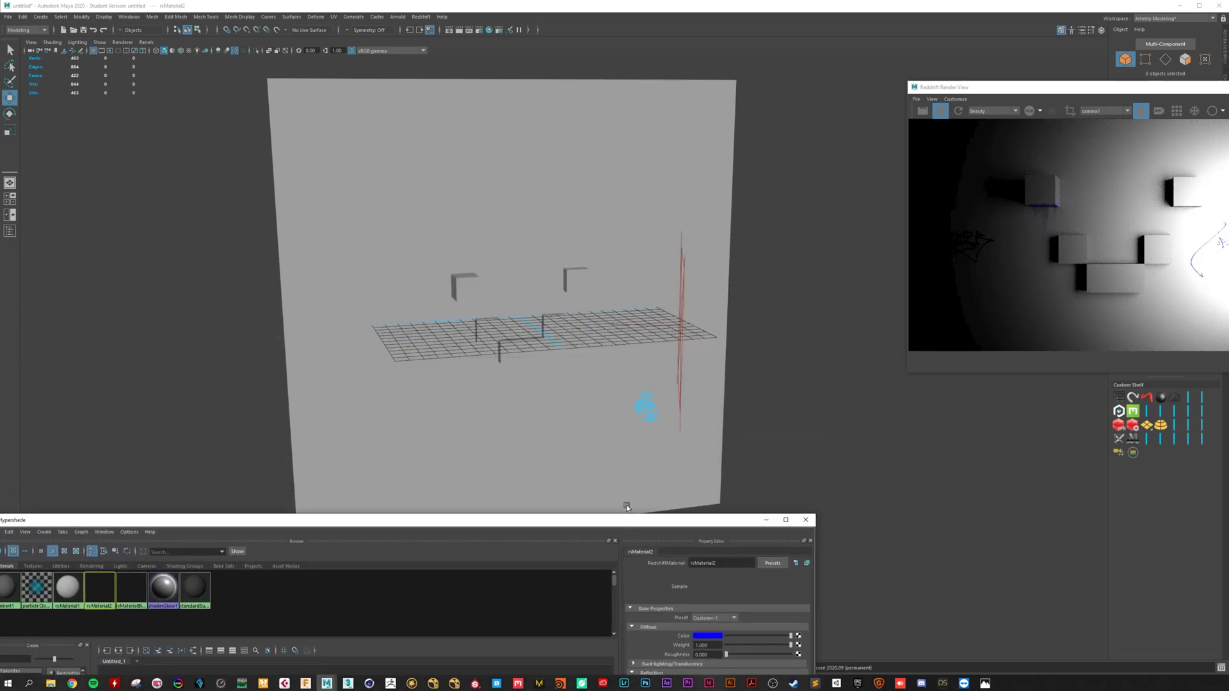
pyautogui.keyDown('alt'); pyautogui.moveTo(647, 408); pyautogui.dragTo(856, 322); pyautogui.keyUp('alt')
pyautogui.click(701, 359)
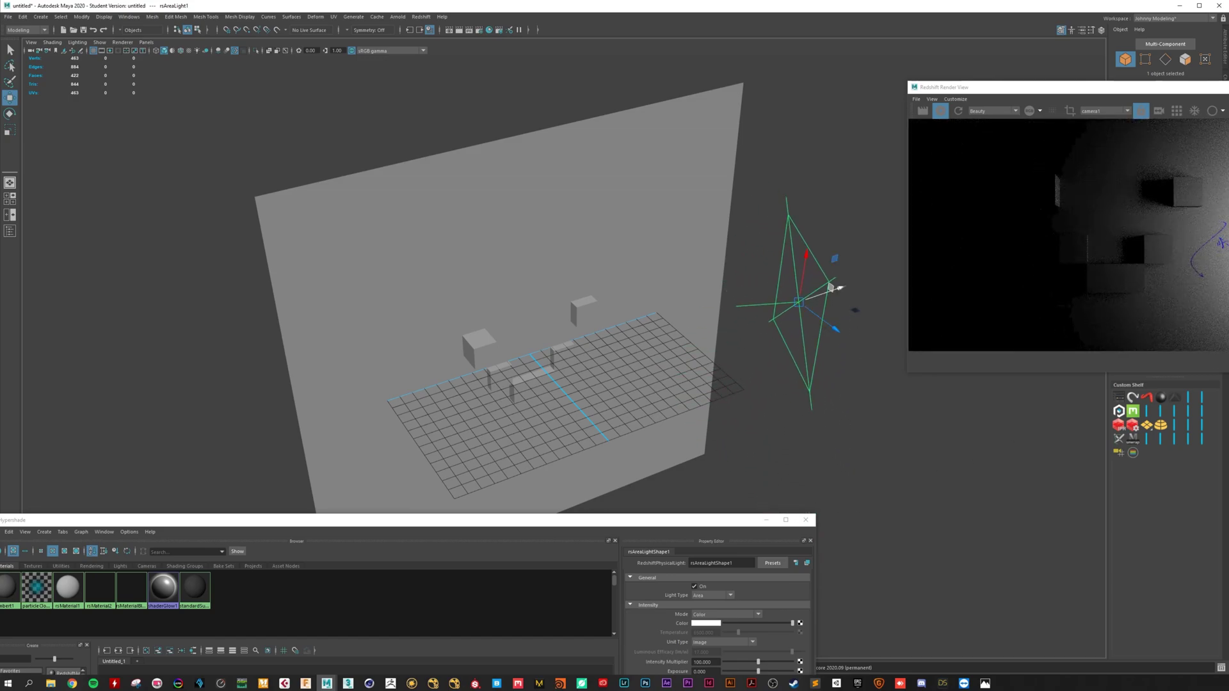
# Switch to the inverted graffiti image in Photoshop, and bring up the PNG open in the Photos viewer
pyautogui.click(645, 682)
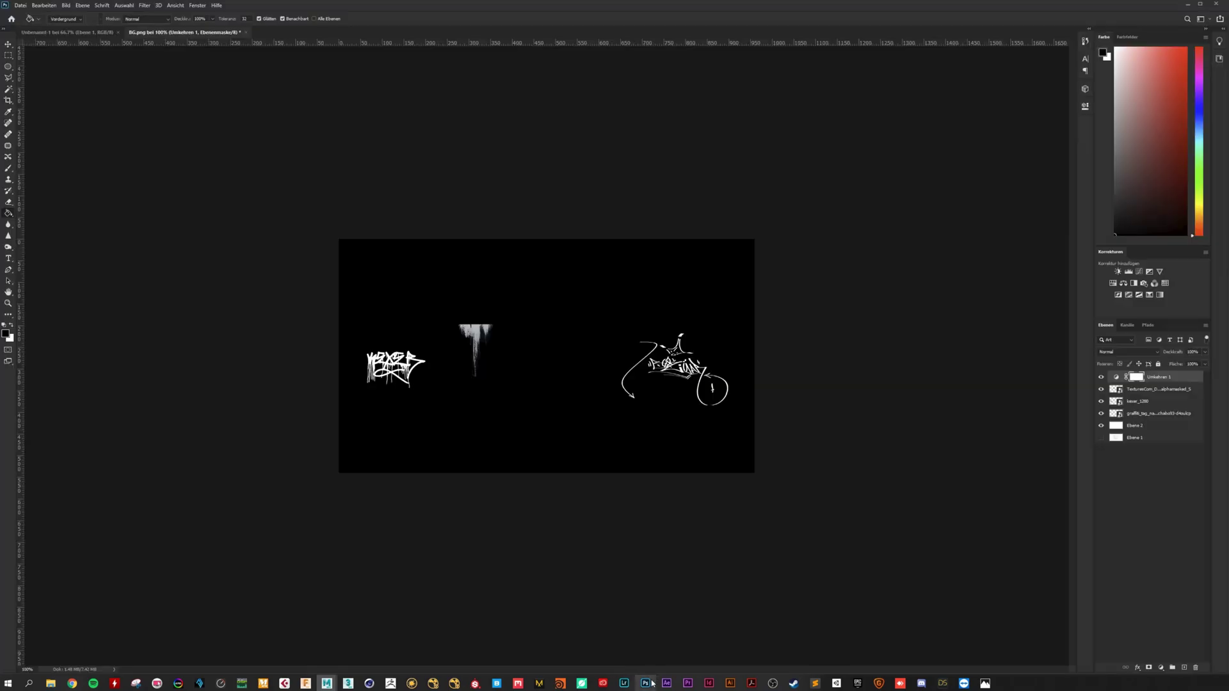
pyautogui.click(984, 683)
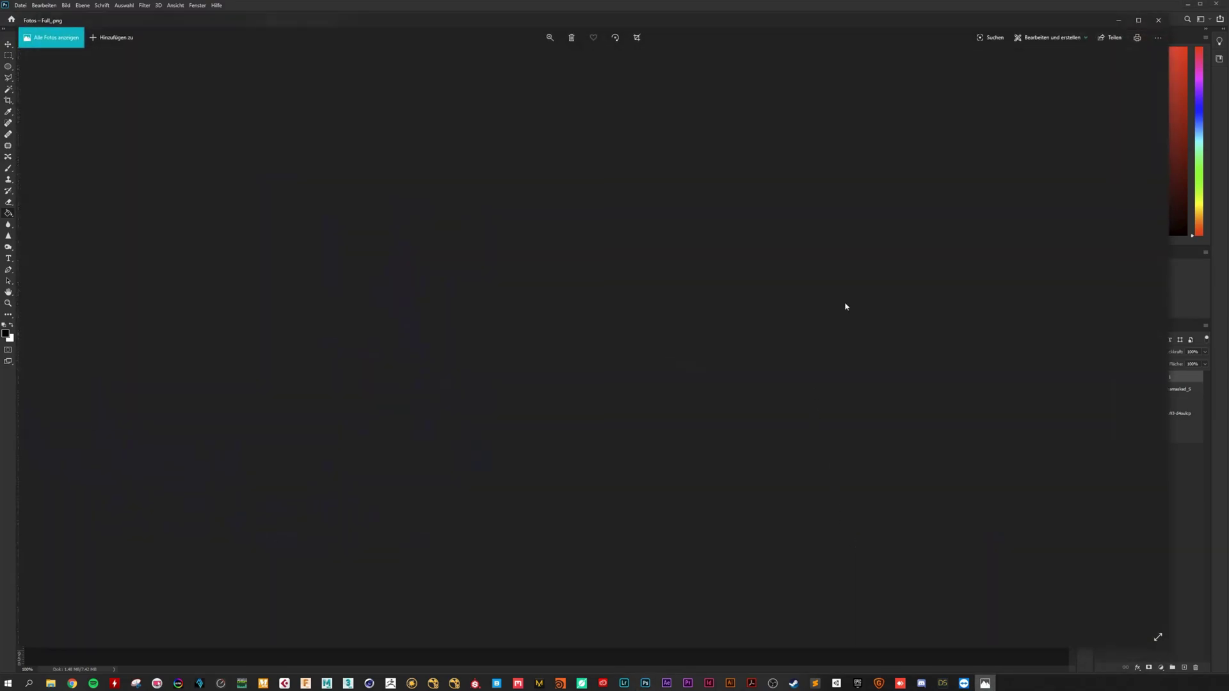